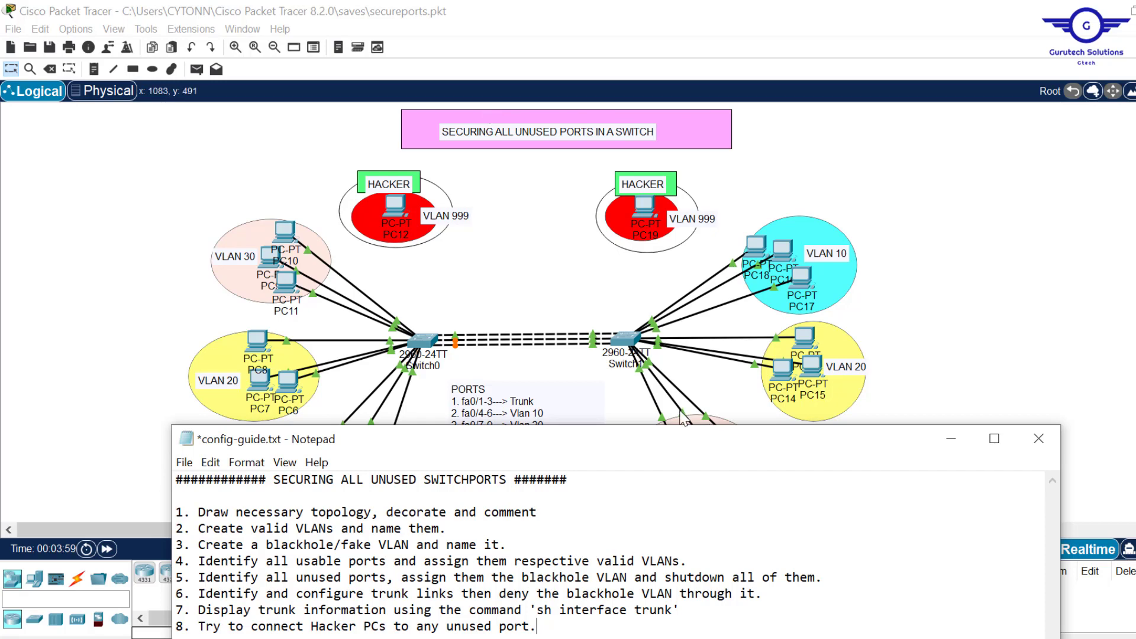
Step: Check the training topics spreadsheet, and highlight the "Draw necessary topology, decorate and comment" task in the config-guide notes
{"action": "left_click", "coordinate": [698, 638]}
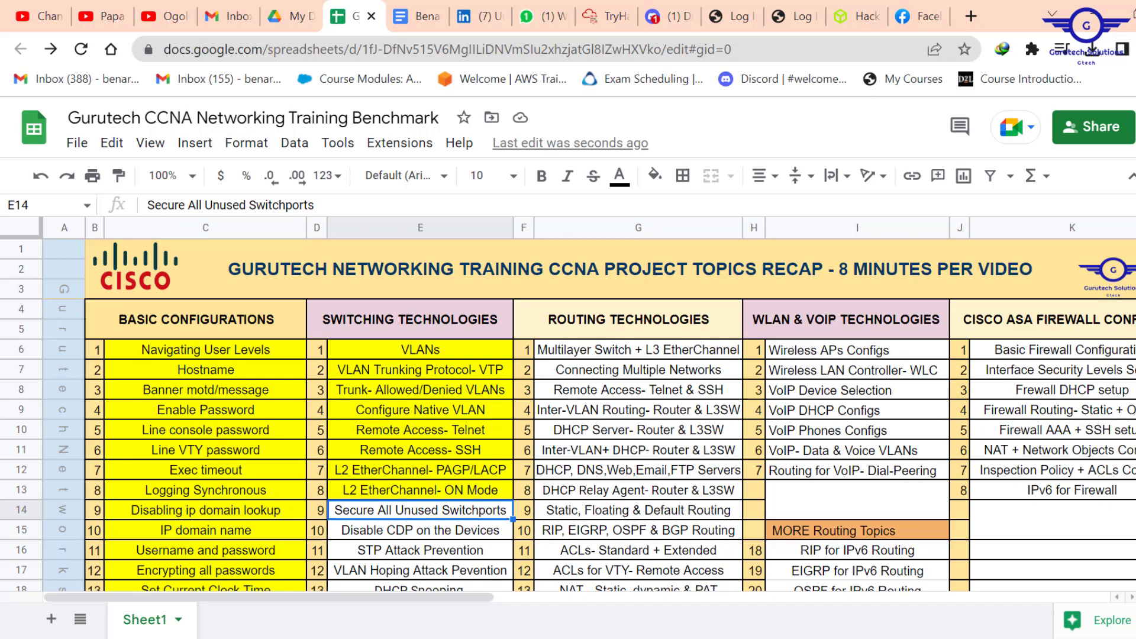
{"action": "left_click", "coordinate": [718, 637]}
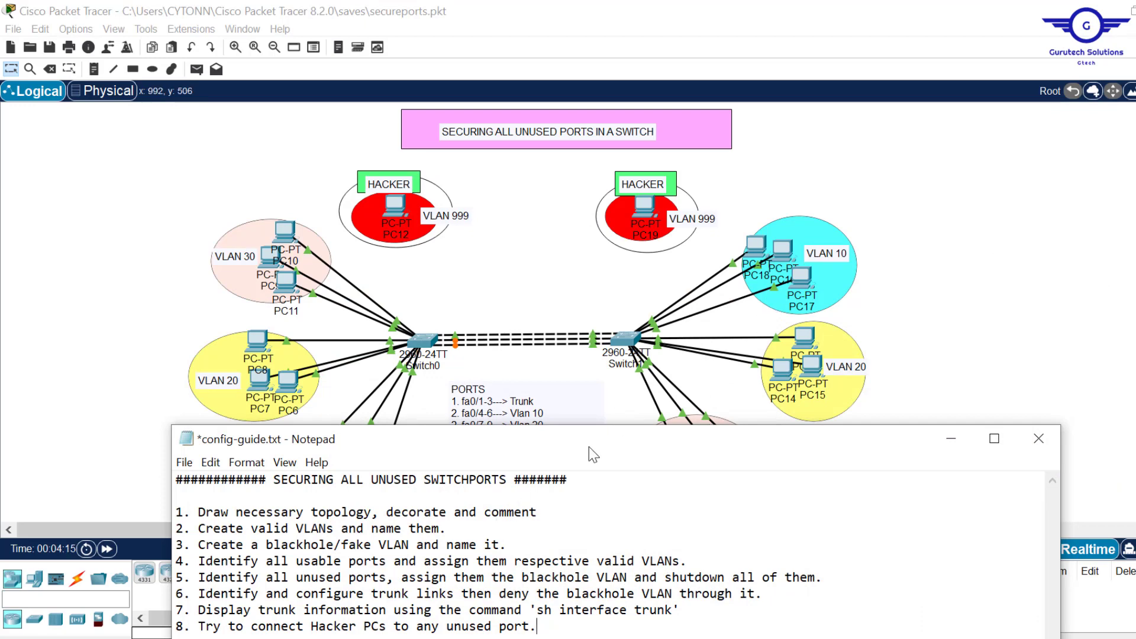
{"action": "left_click_drag", "start_coordinate": [590, 447], "coordinate": [604, 198]}
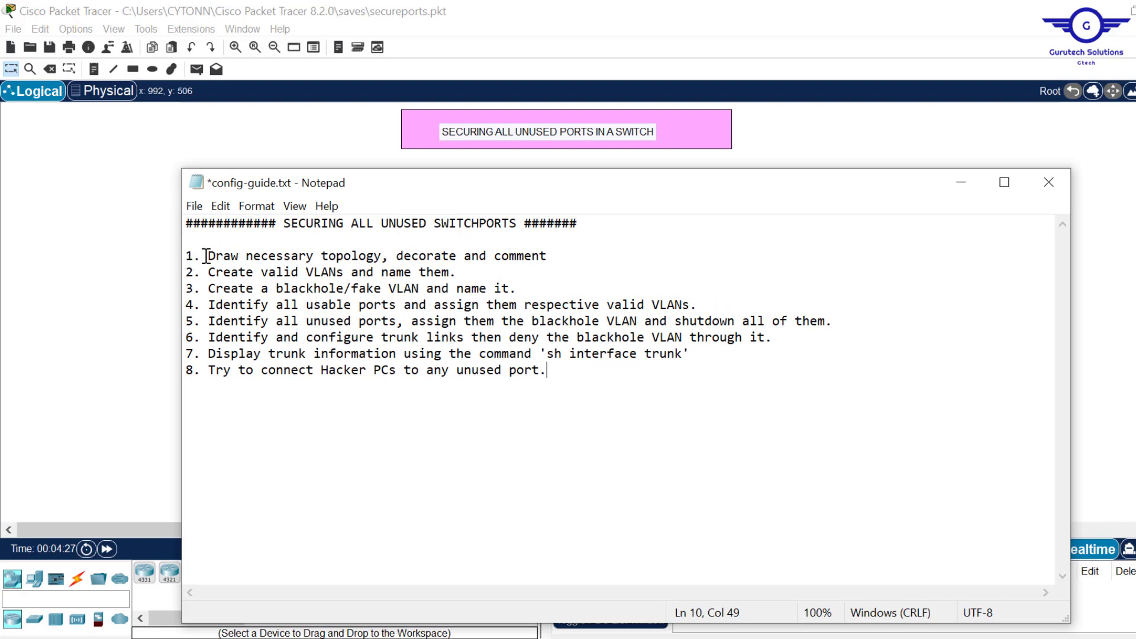
{"action": "mouse_move", "coordinate": [208, 255]}
{"action": "left_mouse_down"}
{"action": "mouse_move", "coordinate": [325, 257]}
{"action": "mouse_move", "coordinate": [204, 239]}
{"action": "mouse_move", "coordinate": [551, 259]}
{"action": "left_mouse_up"}
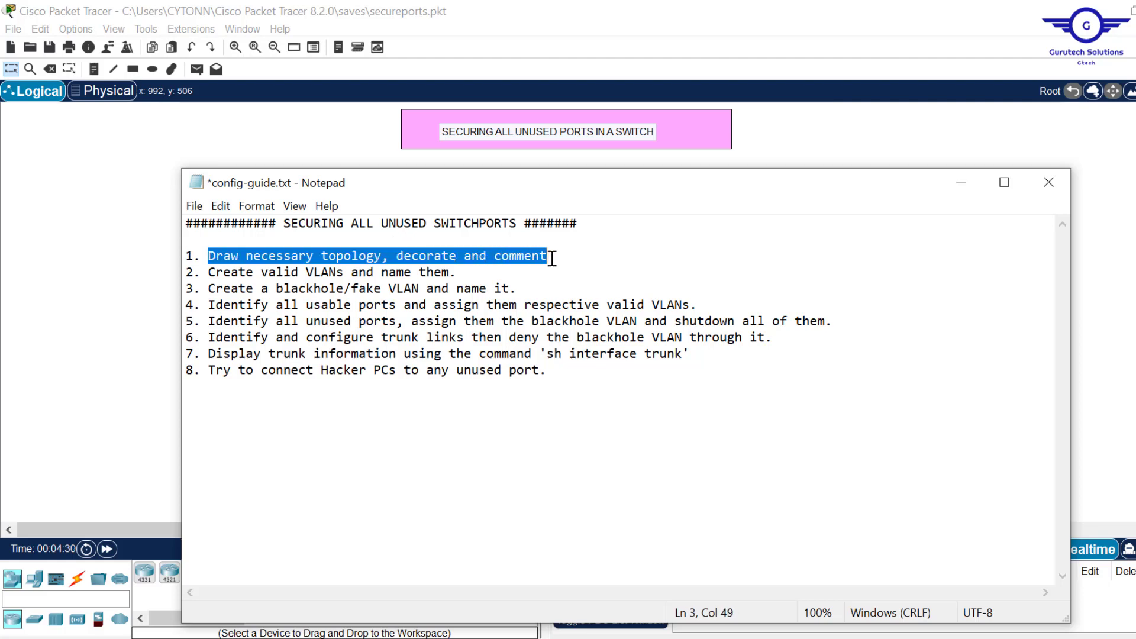
{"action": "left_click", "coordinate": [814, 144]}
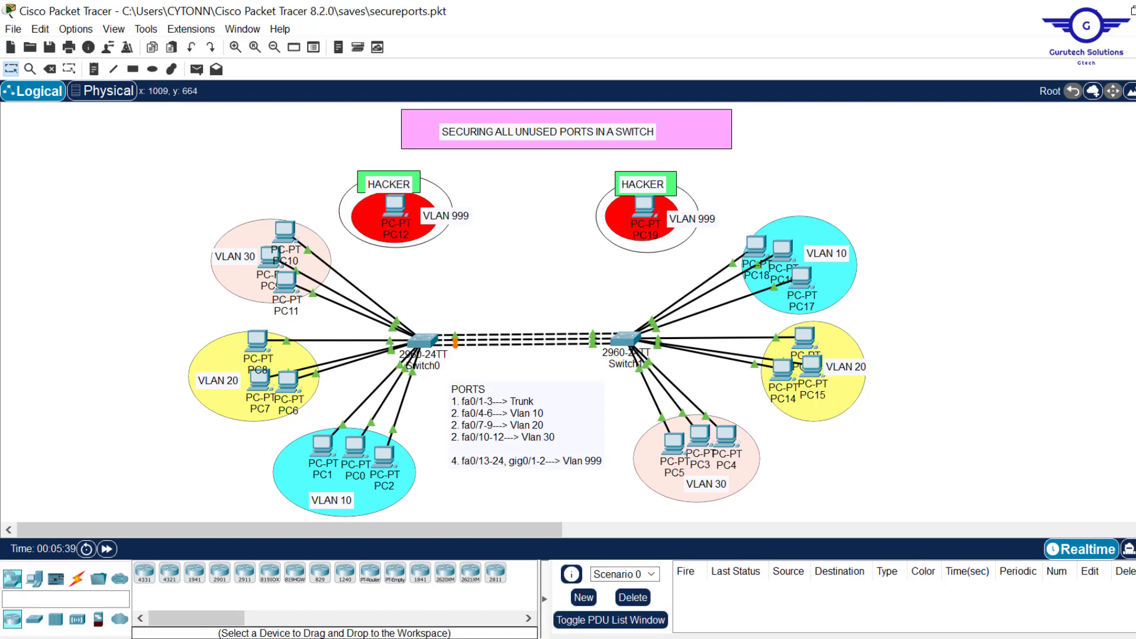
Step: Highlight the "Create valid VLANs and name them." task in the config-guide notes and return to the topology
{"action": "key", "text": "alt+Tab"}
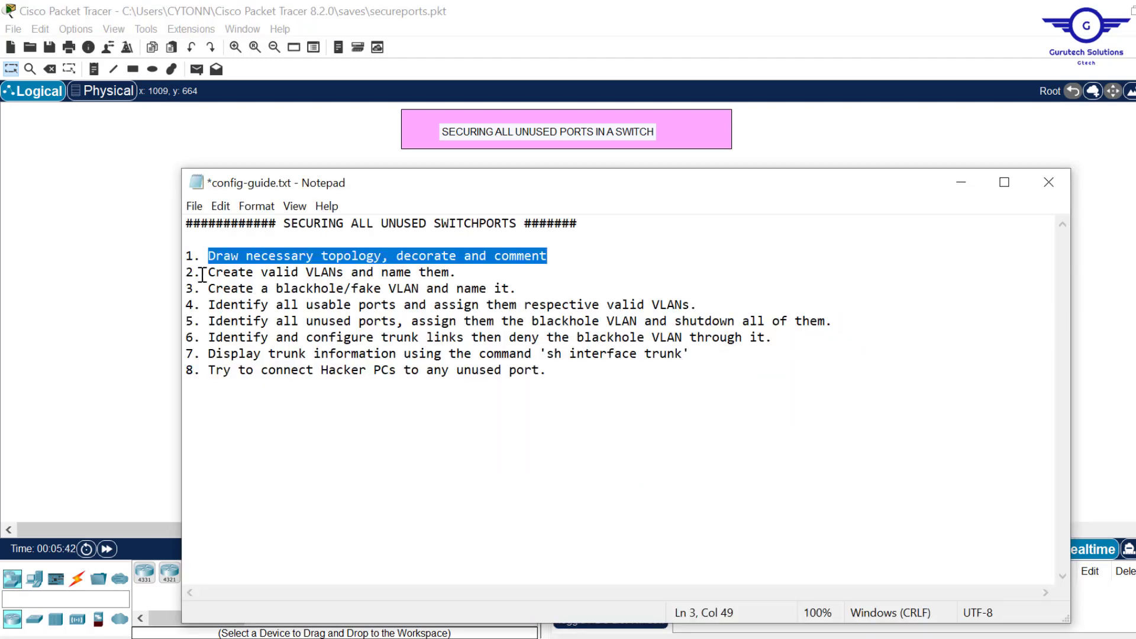
{"action": "left_click_drag", "start_coordinate": [208, 271], "coordinate": [456, 272]}
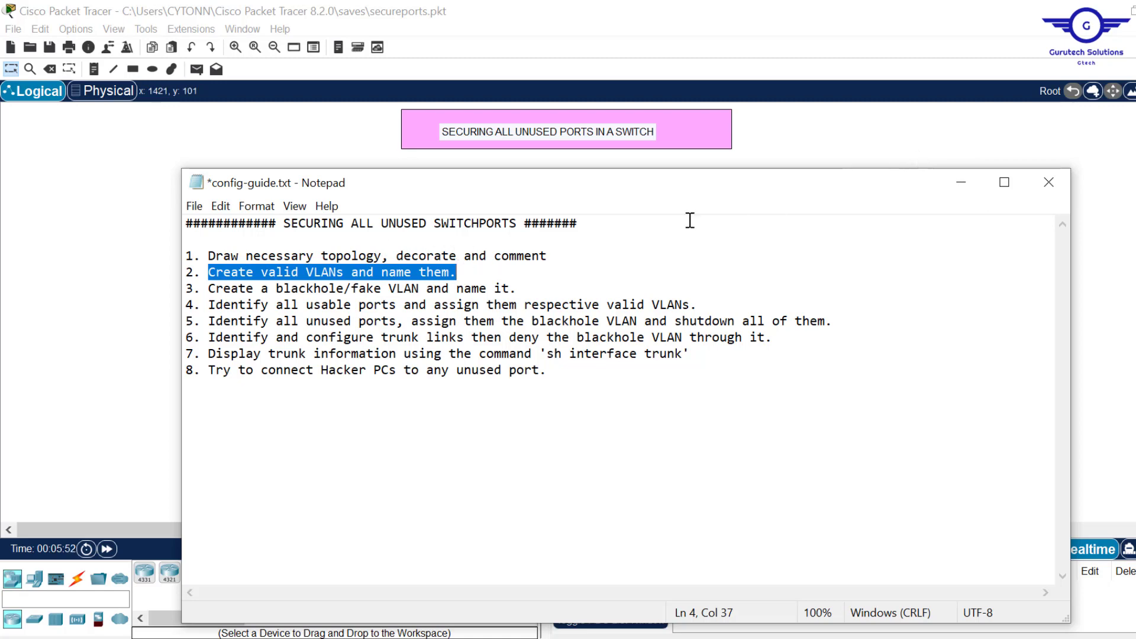
{"action": "left_click", "coordinate": [854, 143]}
Step: Move the PORTS note slightly up, closer to the links between the two switches
{"action": "left_click_drag", "start_coordinate": [505, 439], "coordinate": [517, 417]}
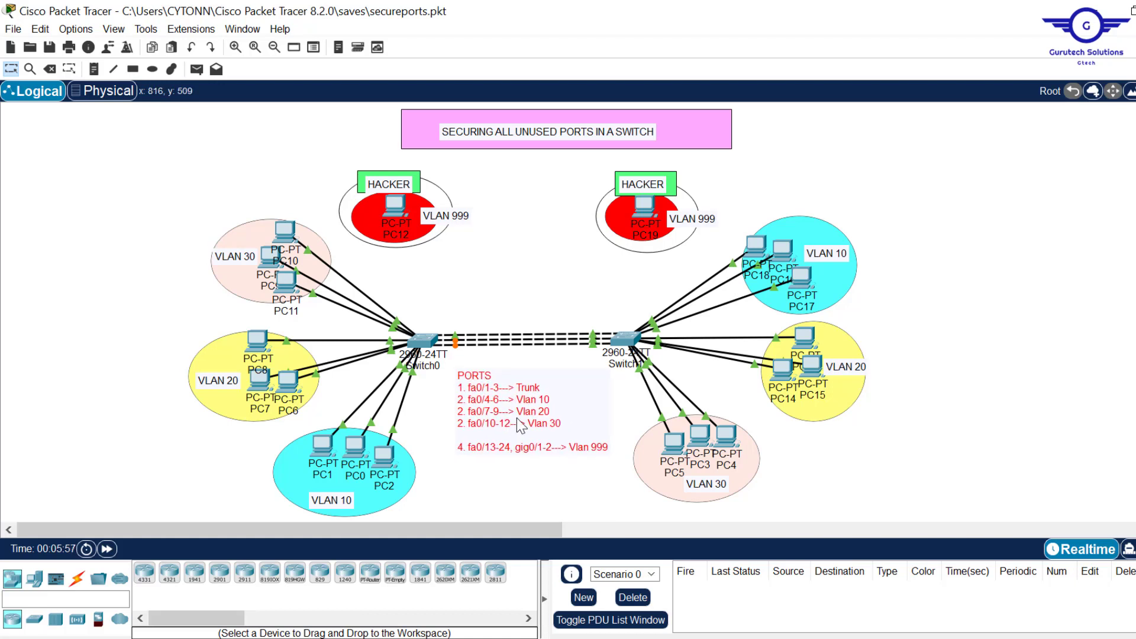
{"action": "left_click", "coordinate": [507, 270]}
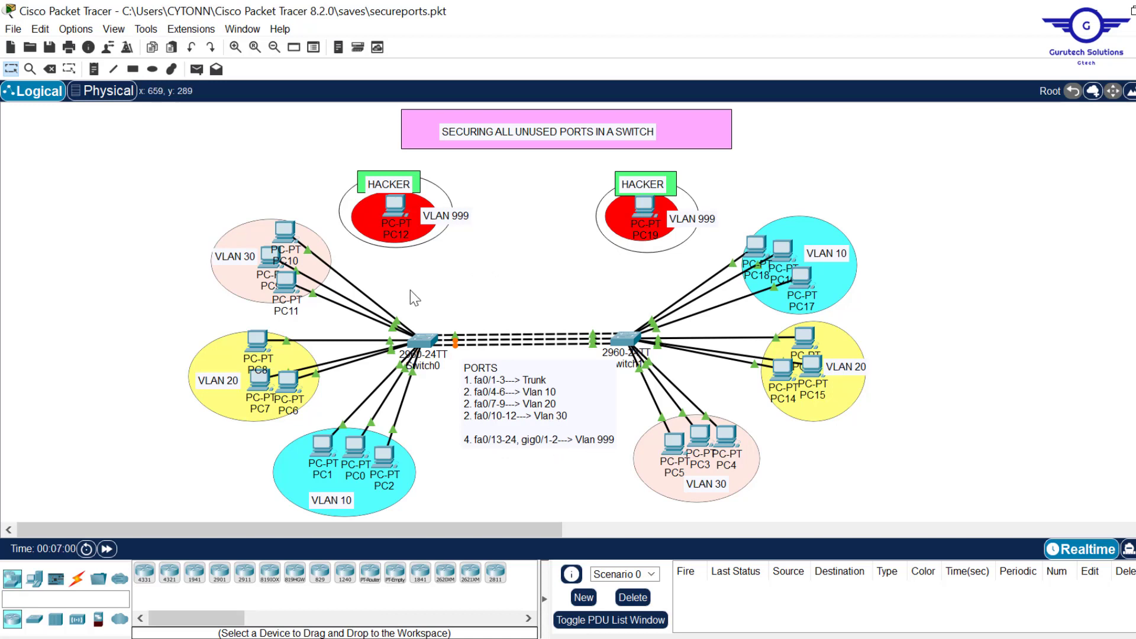
Step: Recheck the VLAN creation task in the config-guide notes and return to the topology
{"action": "mouse_move", "coordinate": [424, 337]}
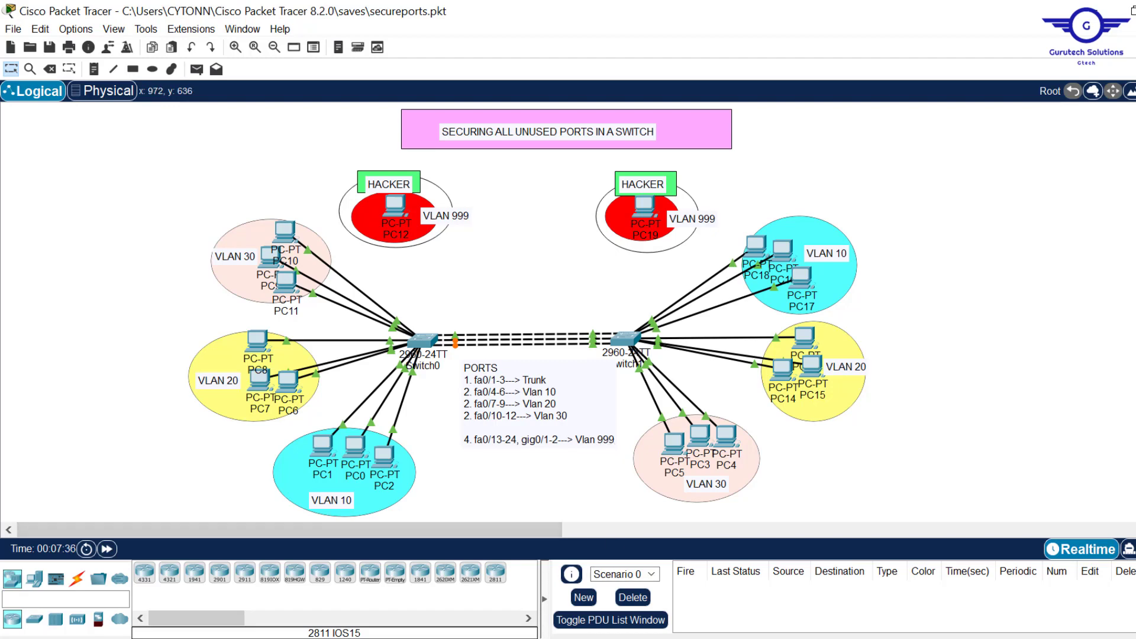
{"action": "key", "text": "alt+Tab"}
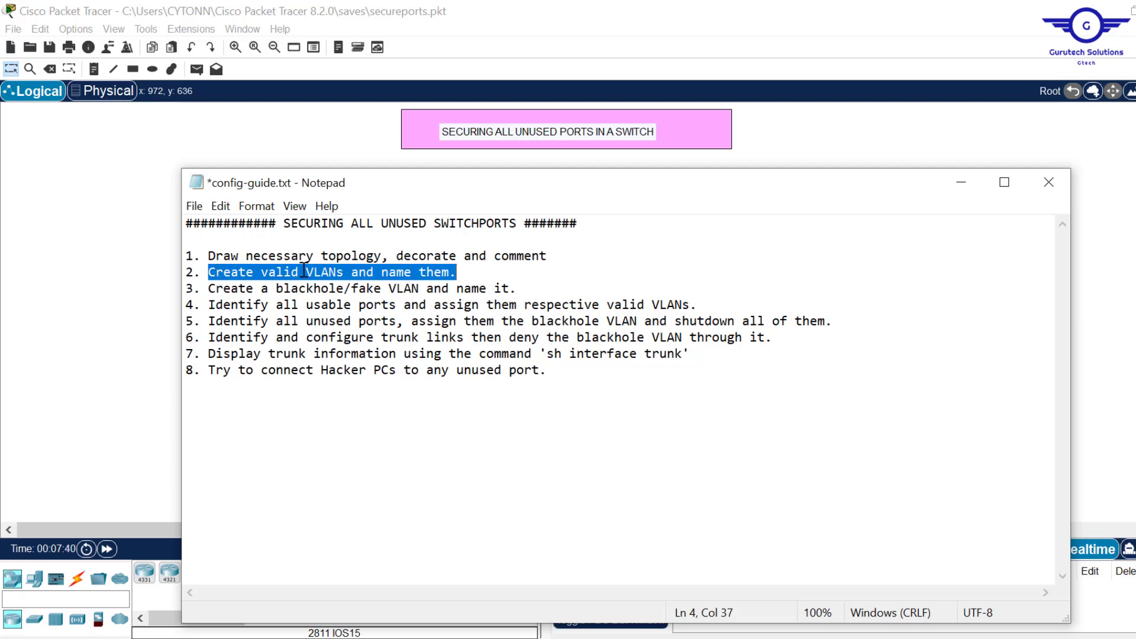
{"action": "left_click", "coordinate": [103, 287]}
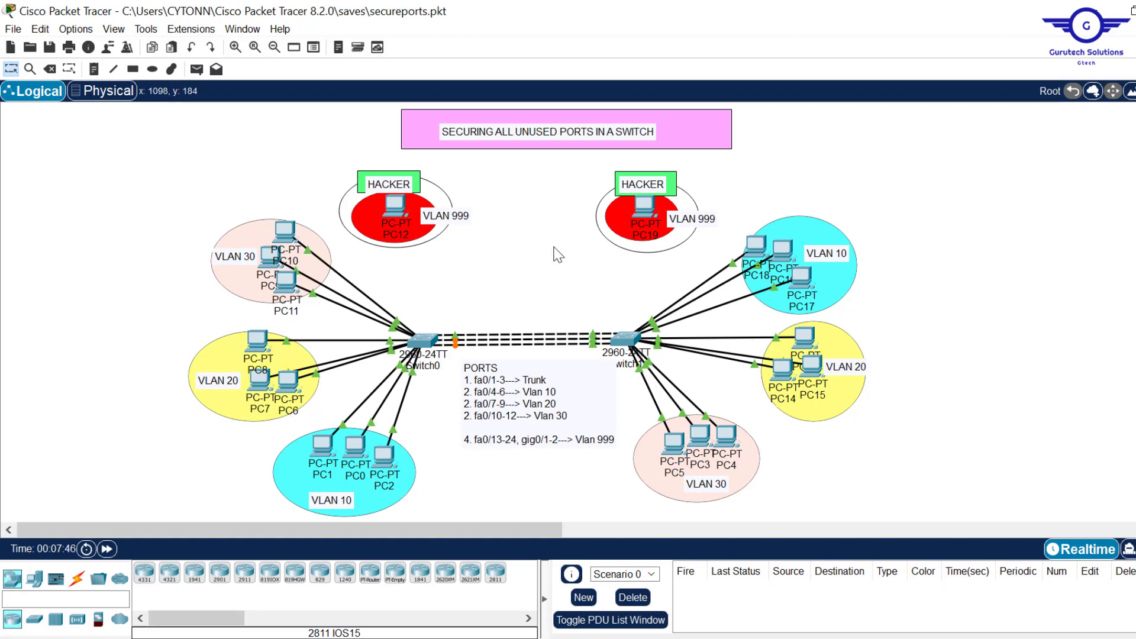
Step: Open the command line of Switch0 and enter global configuration mode
{"action": "left_click", "coordinate": [433, 342]}
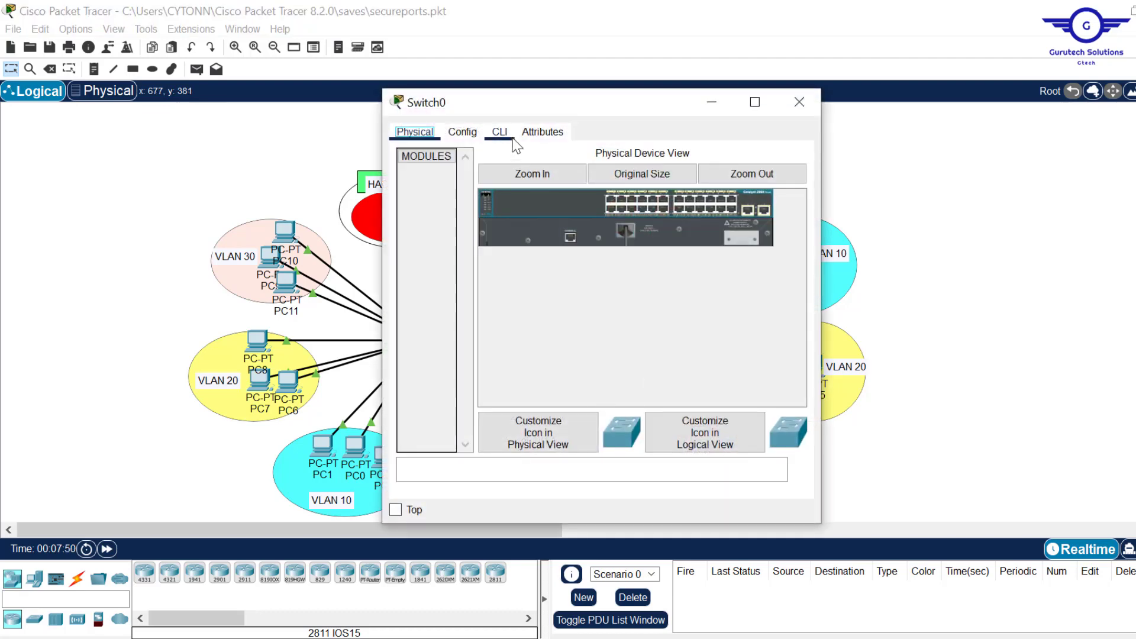
{"action": "left_click", "coordinate": [498, 131]}
{"action": "key", "text": "Return"}
{"action": "key", "text": "Return"}
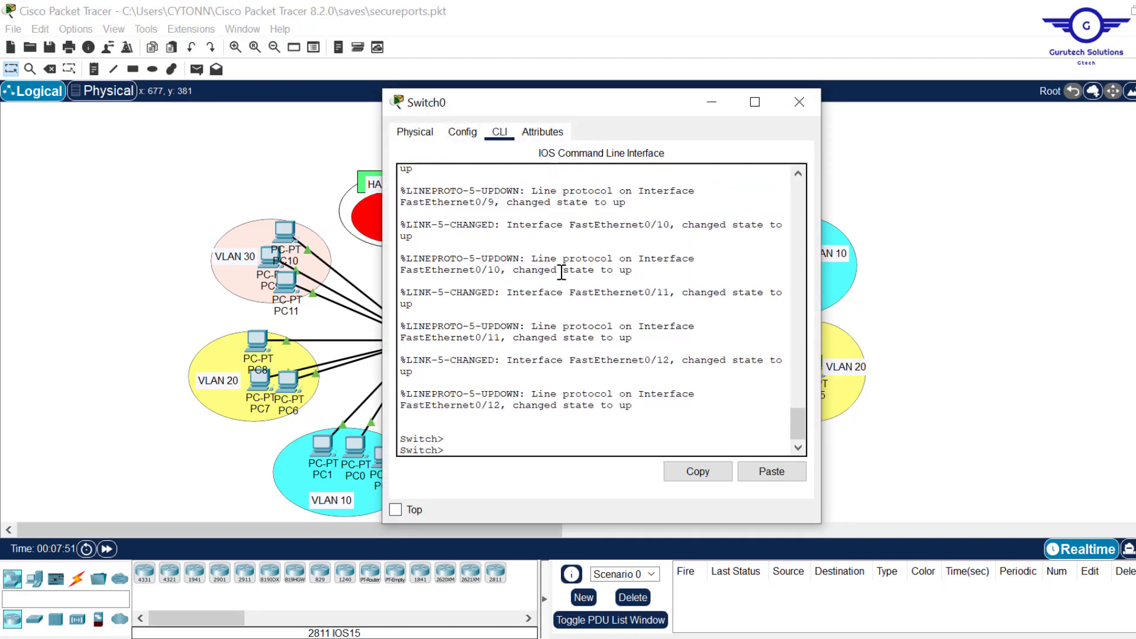
{"action": "type", "text": "en"}
{"action": "key", "text": "Return"}
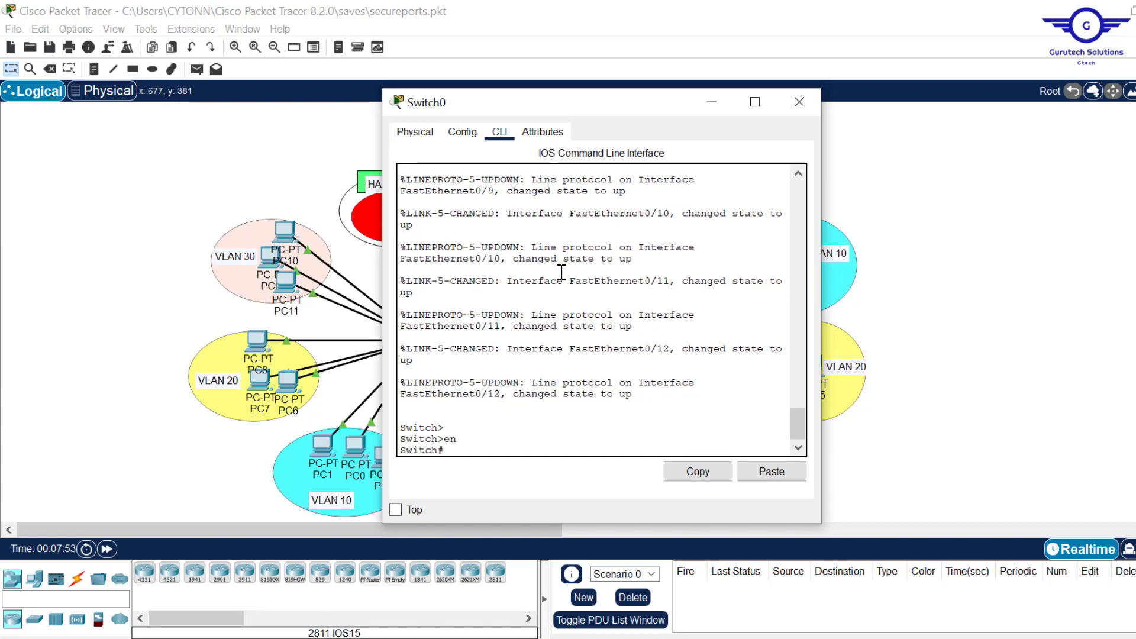
{"action": "type", "text": "conf t"}
{"action": "key", "text": "Return"}
{"action": "key", "text": "Return"}
{"action": "key", "text": "Return"}
{"action": "key", "text": "Return"}
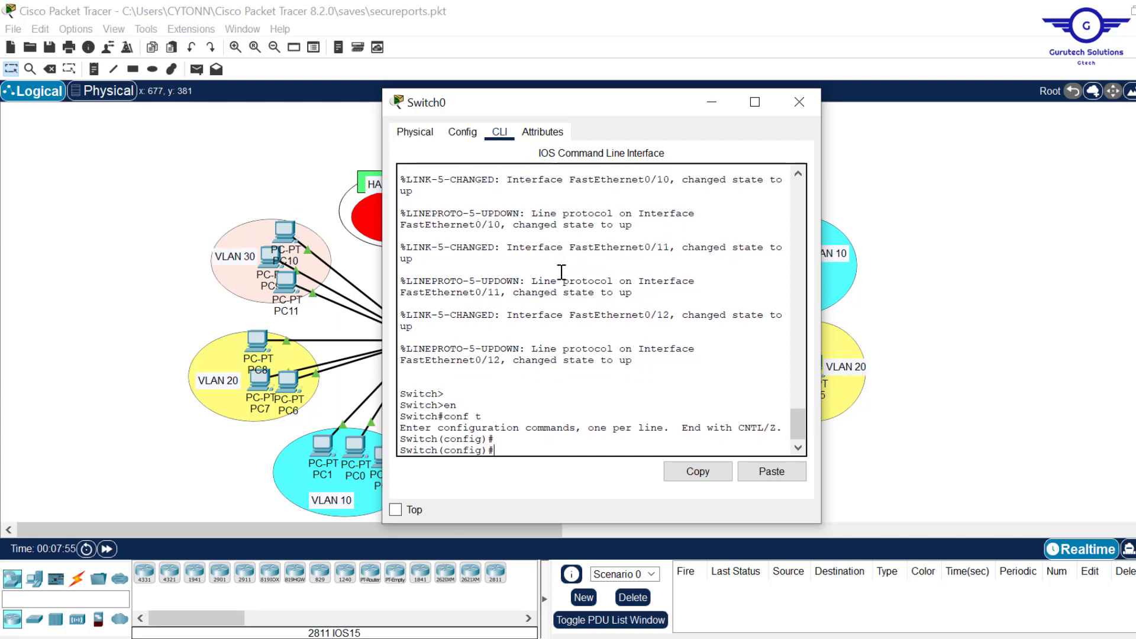
Step: Create VLAN 10 on Switch0, name it IT, and exit VLAN configuration
{"action": "type", "text": "vlan"}
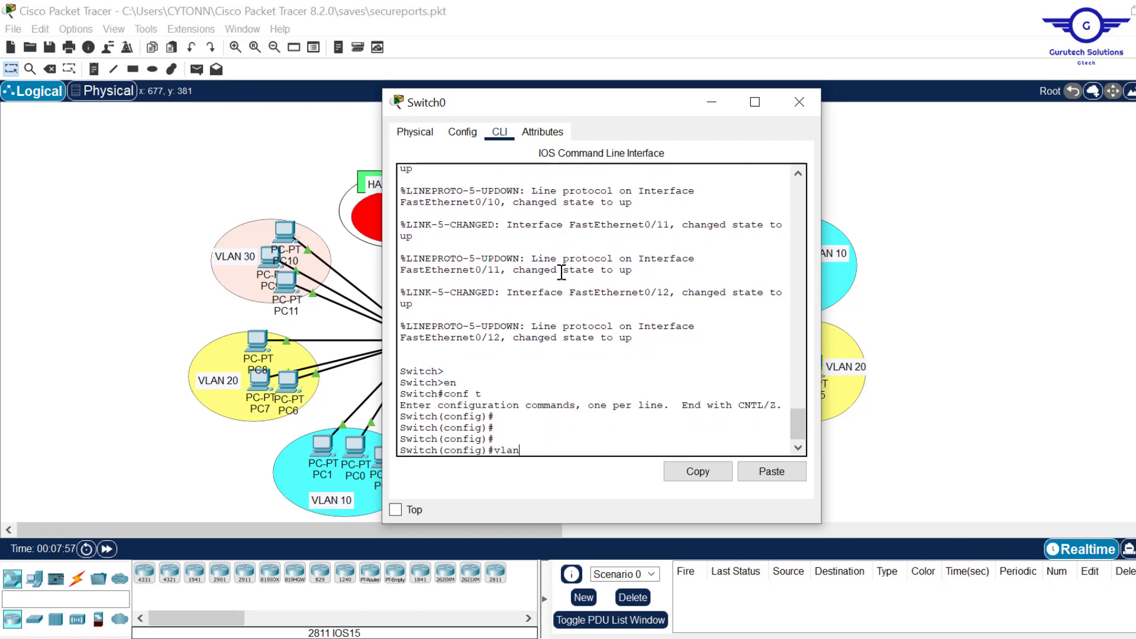
{"action": "type", "text": " 10"}
{"action": "key", "text": "Return"}
{"action": "type", "text": "name"}
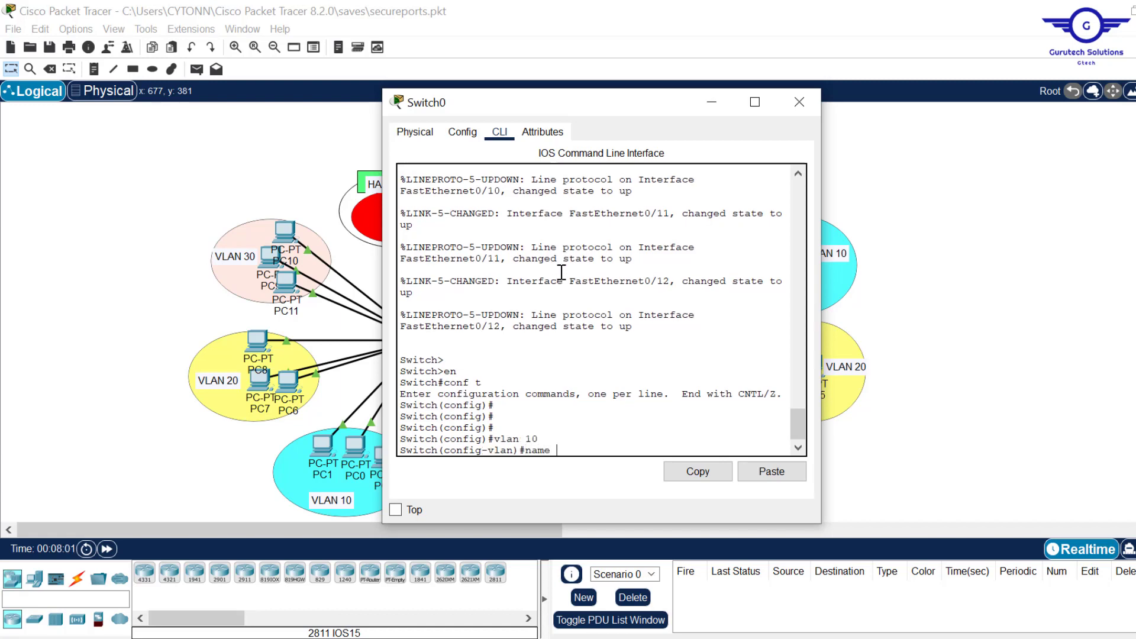
{"action": "type", "text": " IT"}
{"action": "key", "text": "Return"}
{"action": "type", "text": "ex"}
{"action": "key", "text": "Return"}
{"action": "key", "text": "Return"}
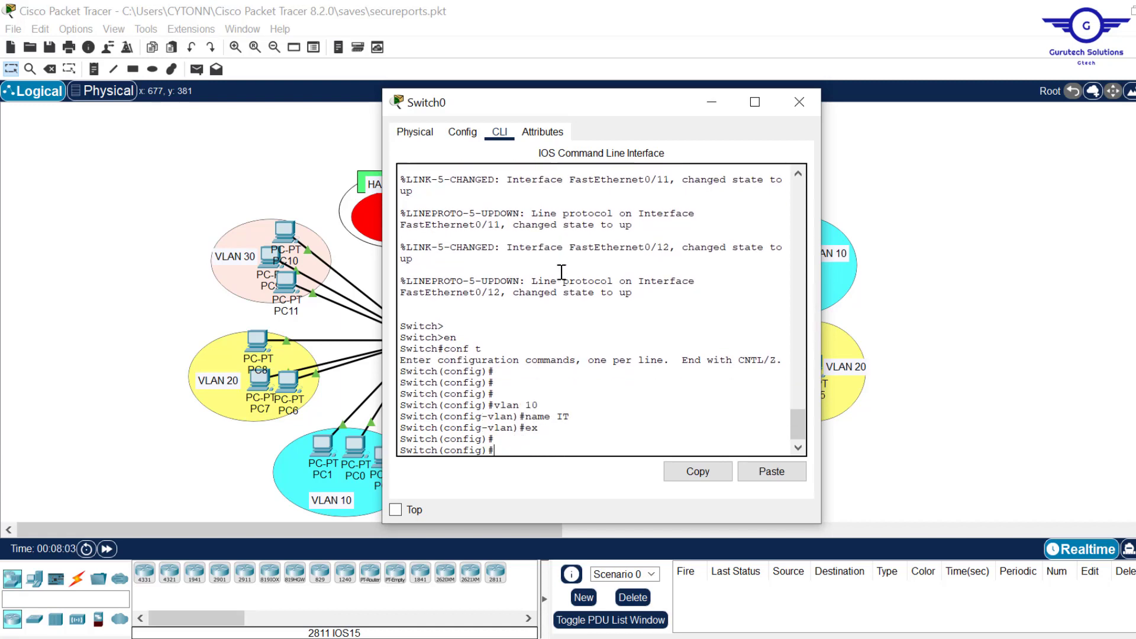
Step: Create VLAN 20 on Switch0, name it HR, and exit VLAN configuration
{"action": "type", "text": "vlan 20"}
{"action": "key", "text": "Return"}
{"action": "type", "text": "name"}
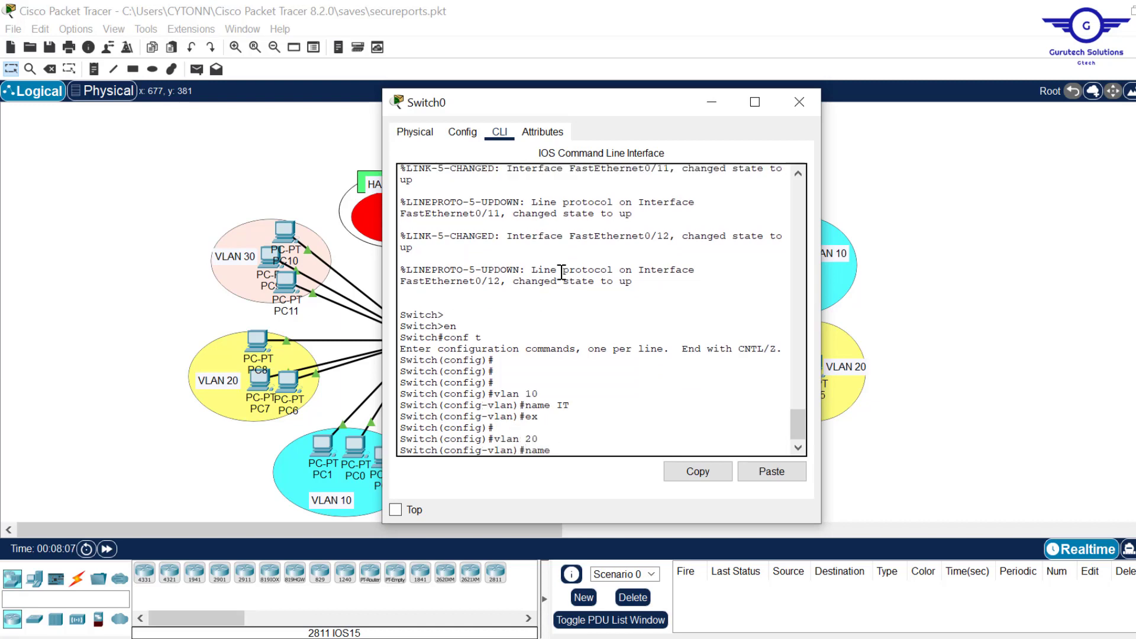
{"action": "type", "text": " HR"}
{"action": "key", "text": "Return"}
{"action": "type", "text": "ex"}
{"action": "key", "text": "Return"}
{"action": "key", "text": "Return"}
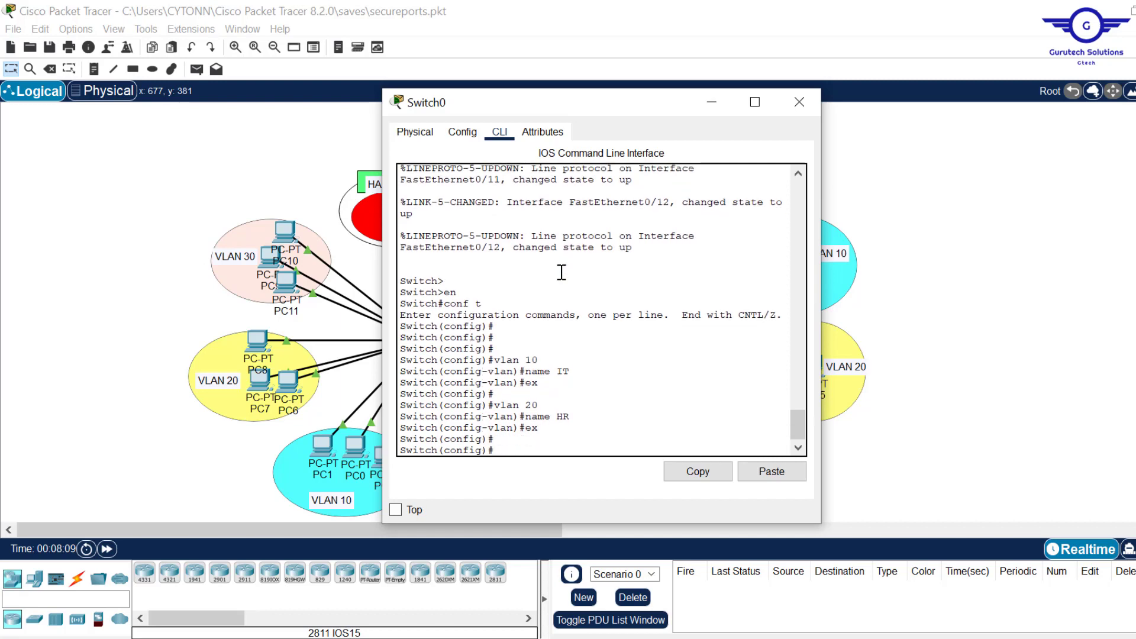
Step: Create VLAN 30 on Switch0 with the name FIN, exit VLAN configuration, and return to the topology
{"action": "type", "text": "vlan 30"}
{"action": "key", "text": "Return"}
{"action": "type", "text": "na"}
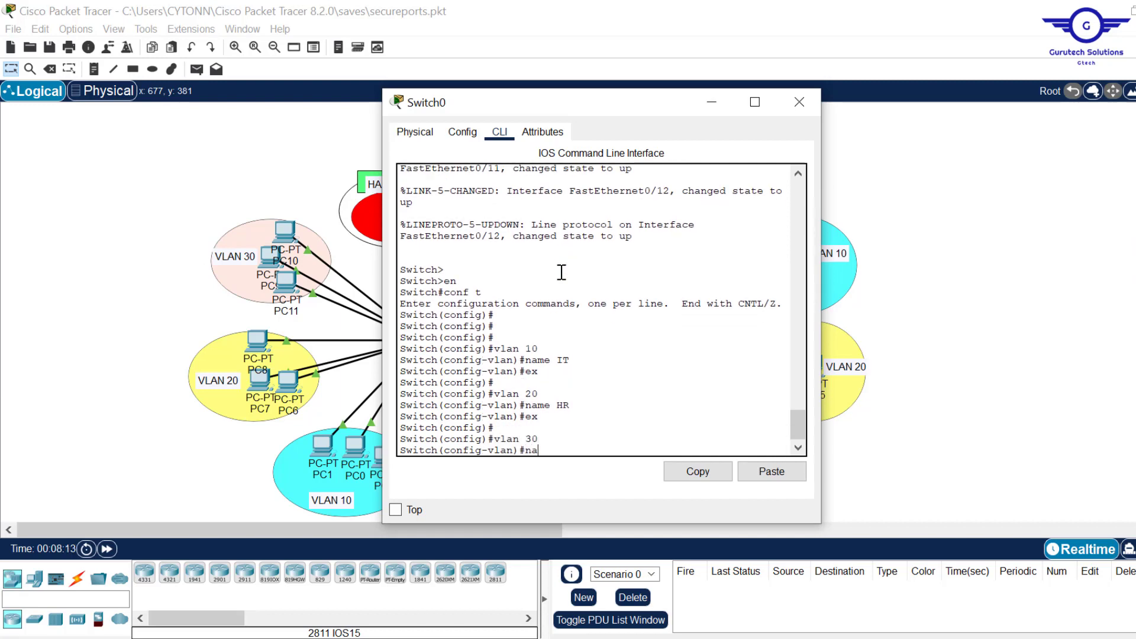
{"action": "type", "text": "me FIn"}
{"action": "key", "text": "Return"}
{"action": "key", "text": "Up"}
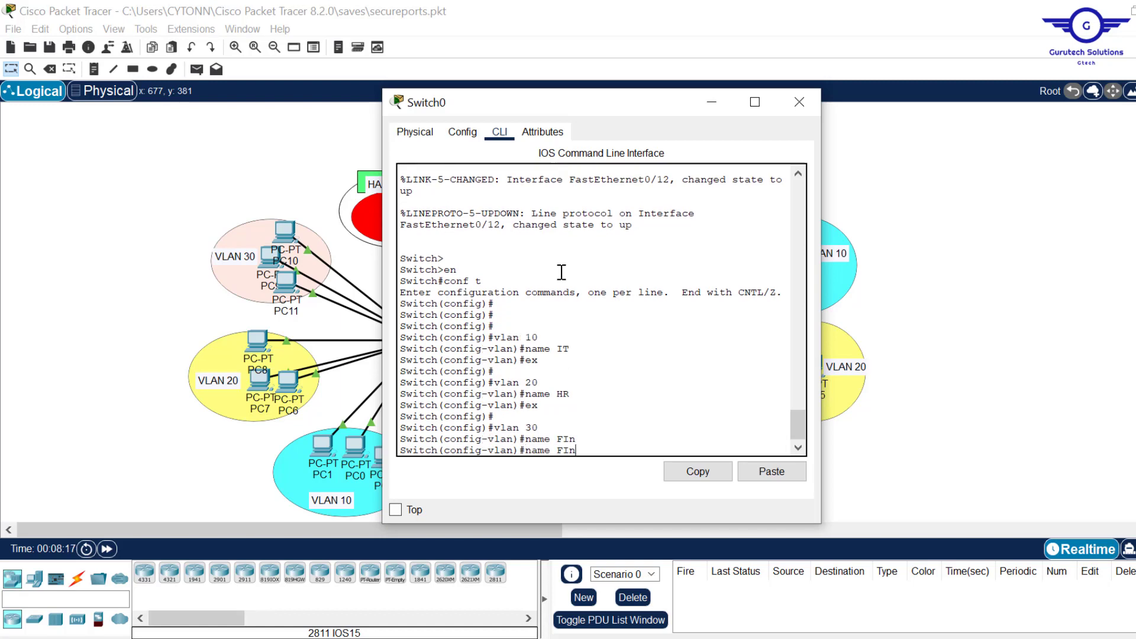
{"action": "key", "text": "BackSpace"}
{"action": "key", "text": "Return"}
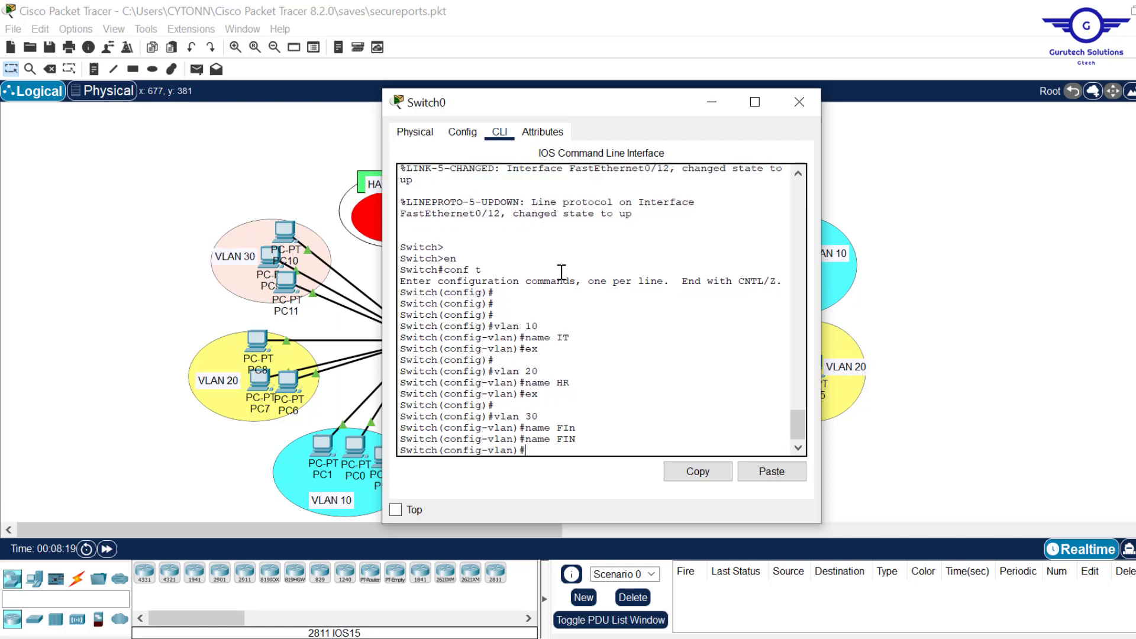
{"action": "type", "text": "ex"}
{"action": "key", "text": "Return"}
{"action": "key", "text": "Return"}
{"action": "key", "text": "Return"}
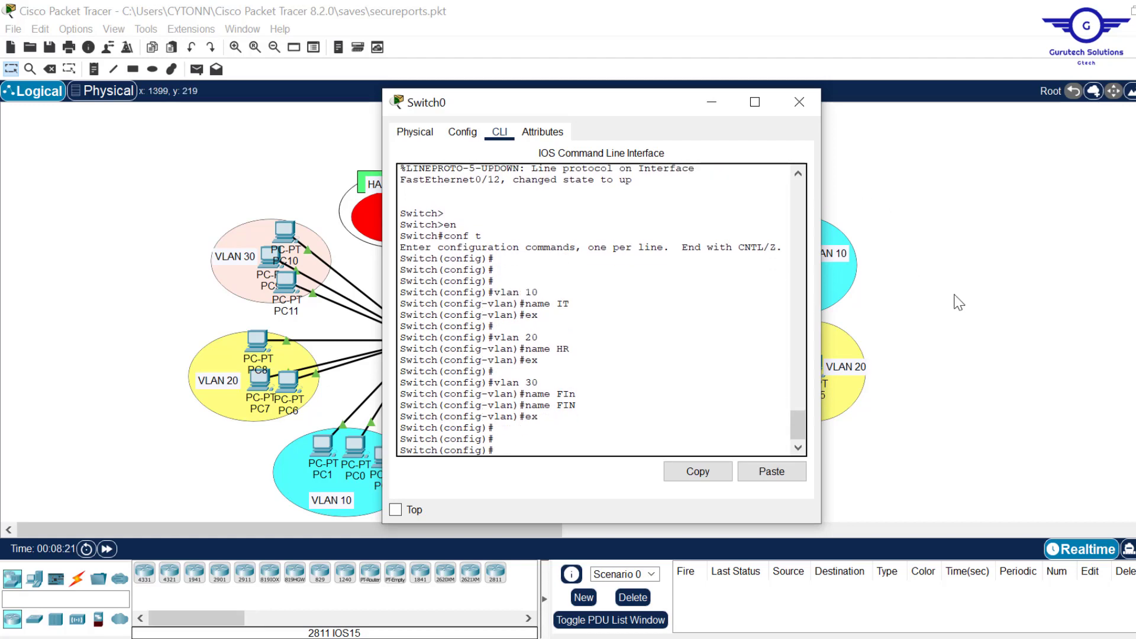
{"action": "left_click", "coordinate": [980, 326]}
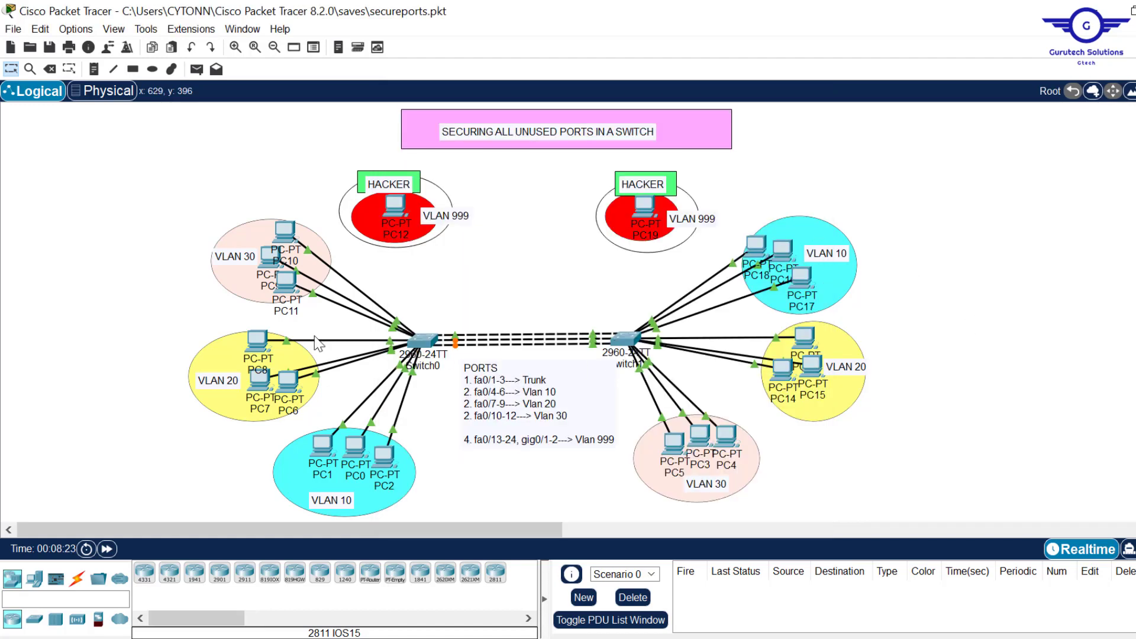
{"action": "left_click", "coordinate": [424, 340]}
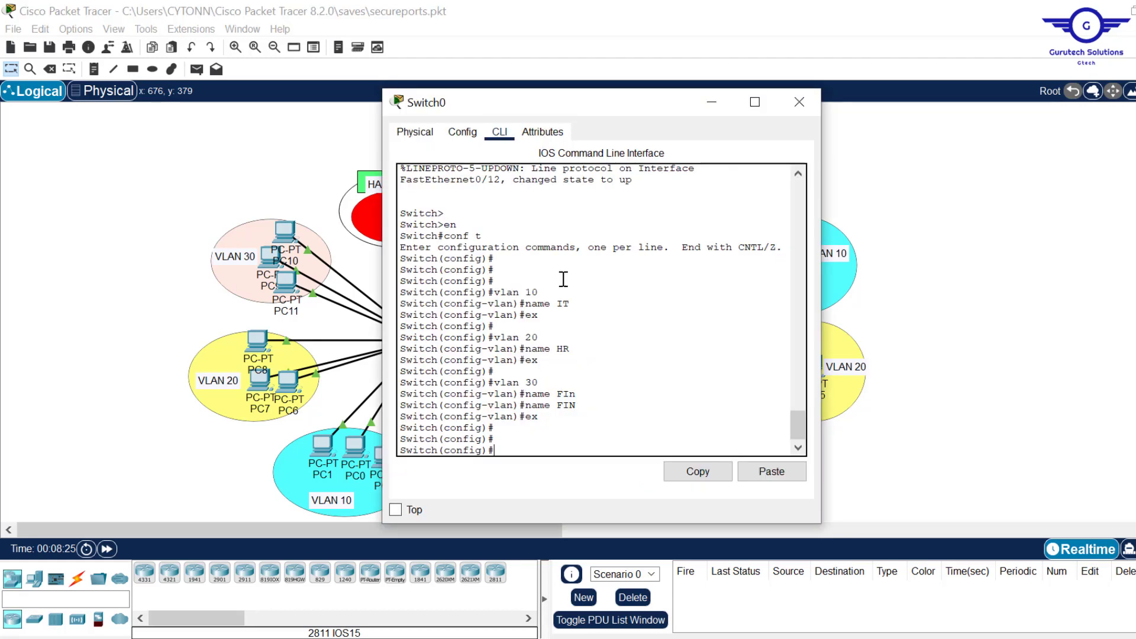
{"action": "left_click", "coordinate": [1010, 294]}
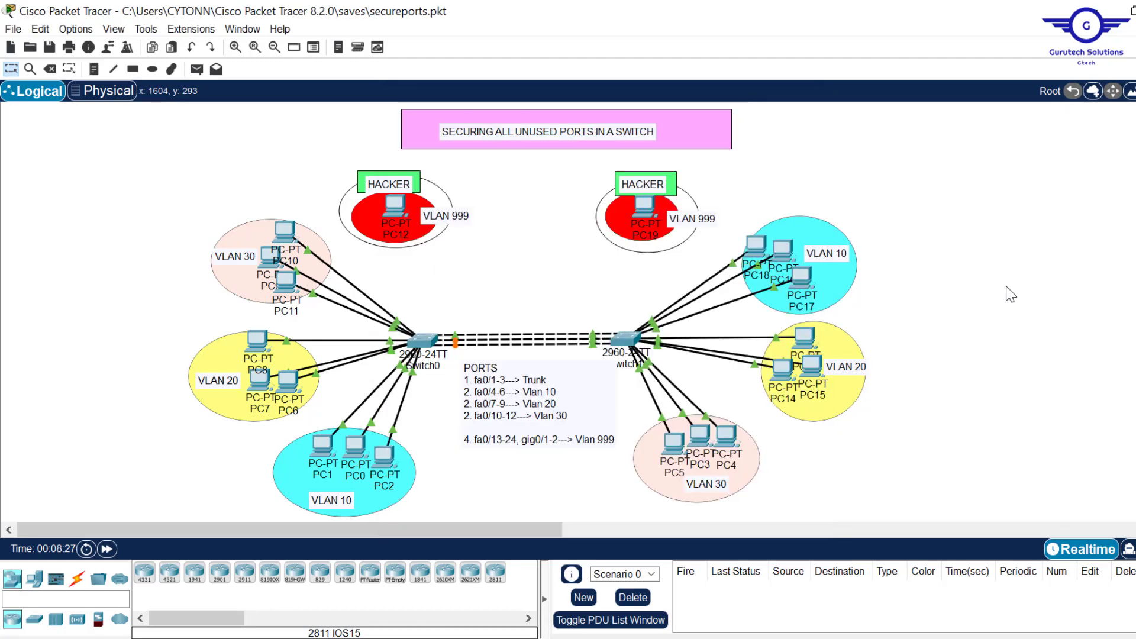
Step: Open the command line of Switch1 and enter global configuration mode
{"action": "left_click", "coordinate": [625, 339]}
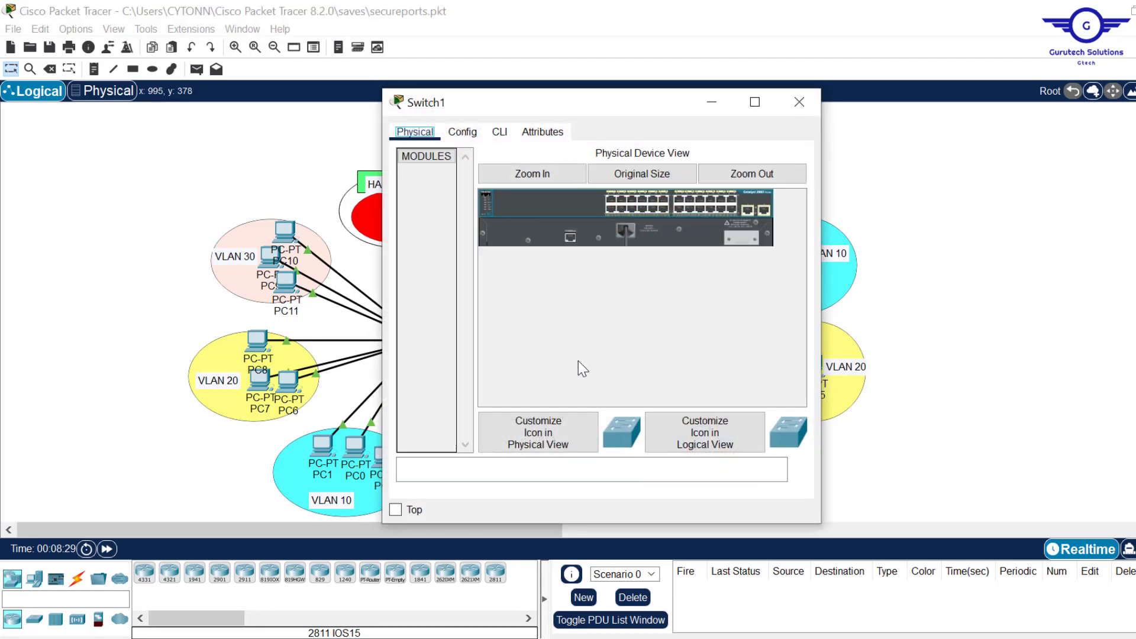
{"action": "left_click", "coordinate": [499, 131]}
{"action": "type", "text": "en"}
{"action": "key", "text": "Return"}
{"action": "type", "text": "conf t"}
{"action": "key", "text": "Return"}
{"action": "key", "text": "Return"}
{"action": "key", "text": "Return"}
Step: Create VLANs 10, 20 and 30 on Switch1, named IT, HR and FIN, and close the switch window
{"action": "type", "text": "vlan 10"}
{"action": "key", "text": "Return"}
{"action": "type", "text": "n"}
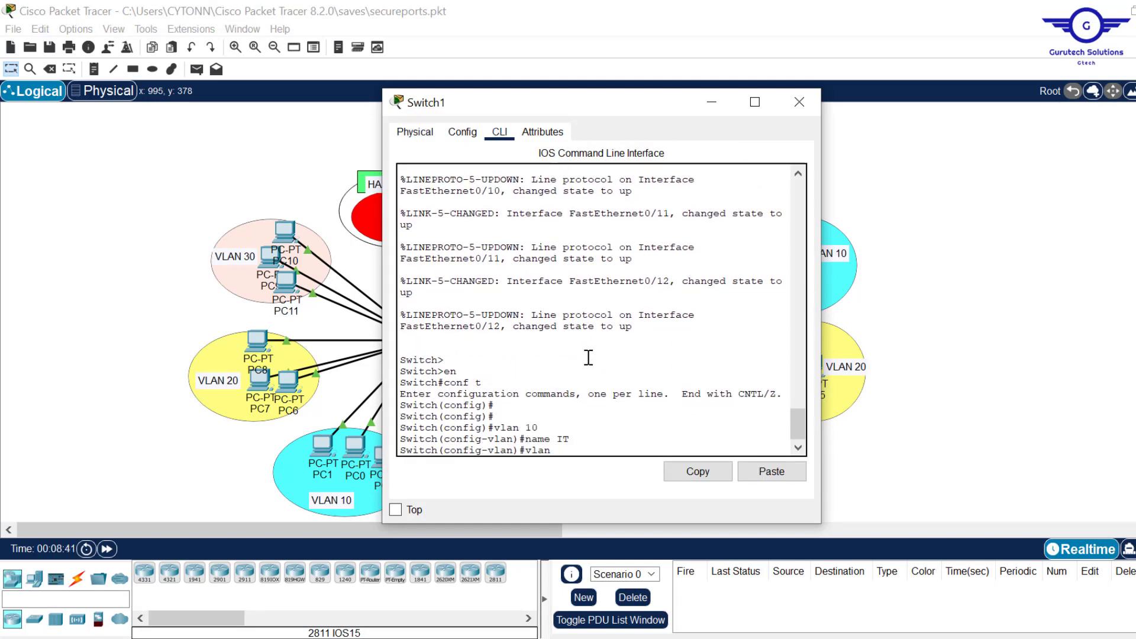
{"action": "type", "text": "ame IT vlan 20 name HR vlan 30 name FIn name FIN ex"}
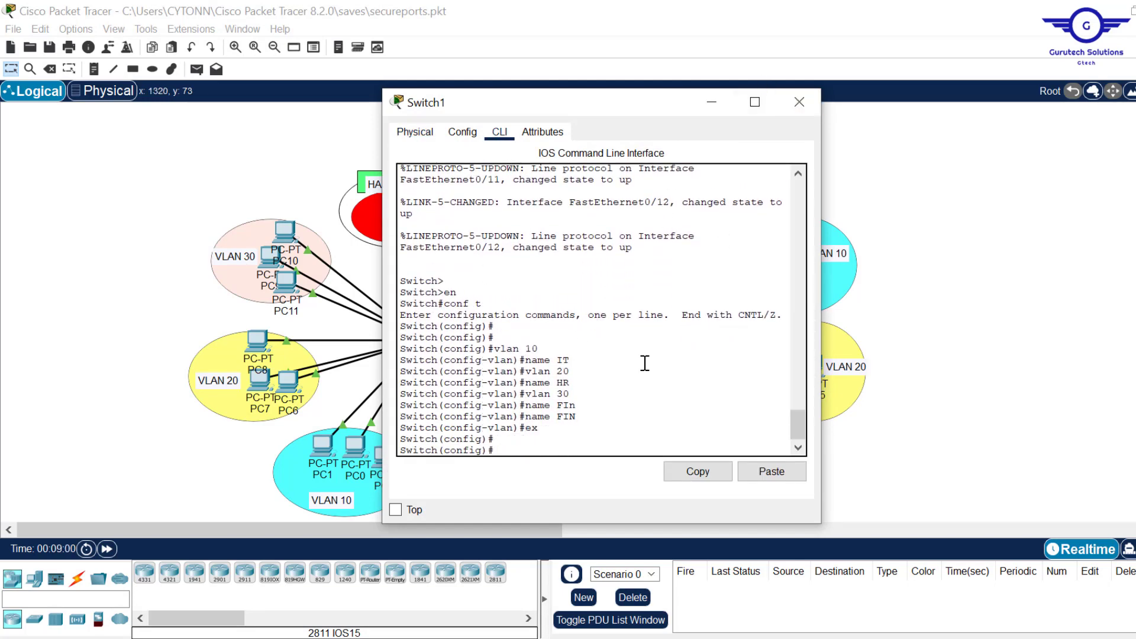
{"action": "left_click", "coordinate": [800, 104]}
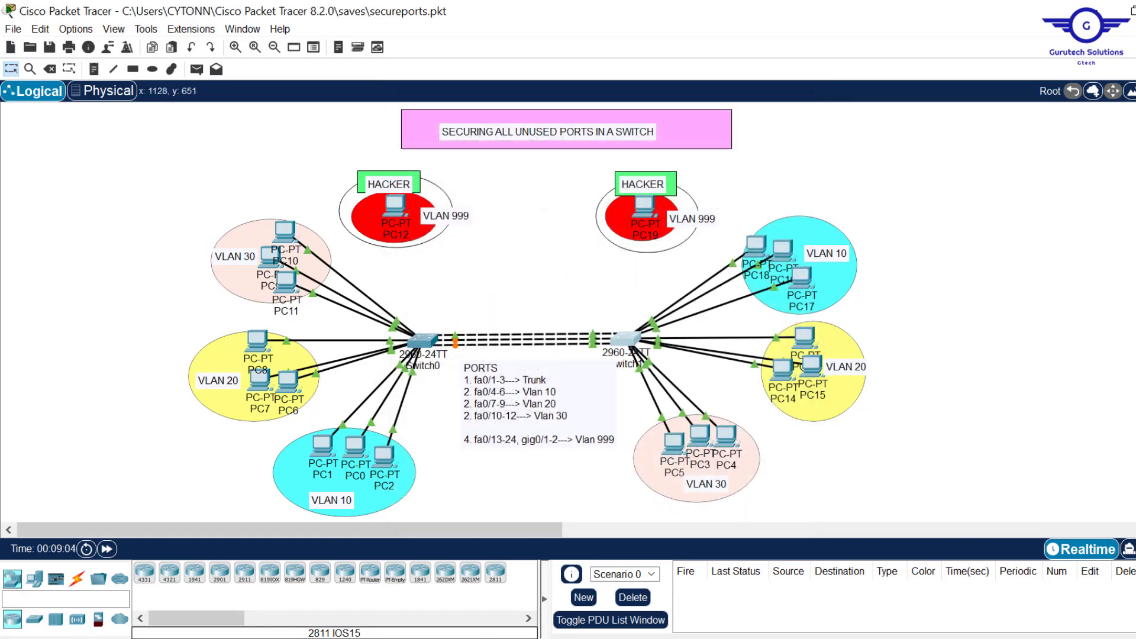
Step: Highlight the "Create a blackhole/fake VLAN and name it." task in the config-guide notes and return to the topology
{"action": "key", "text": "alt+Tab"}
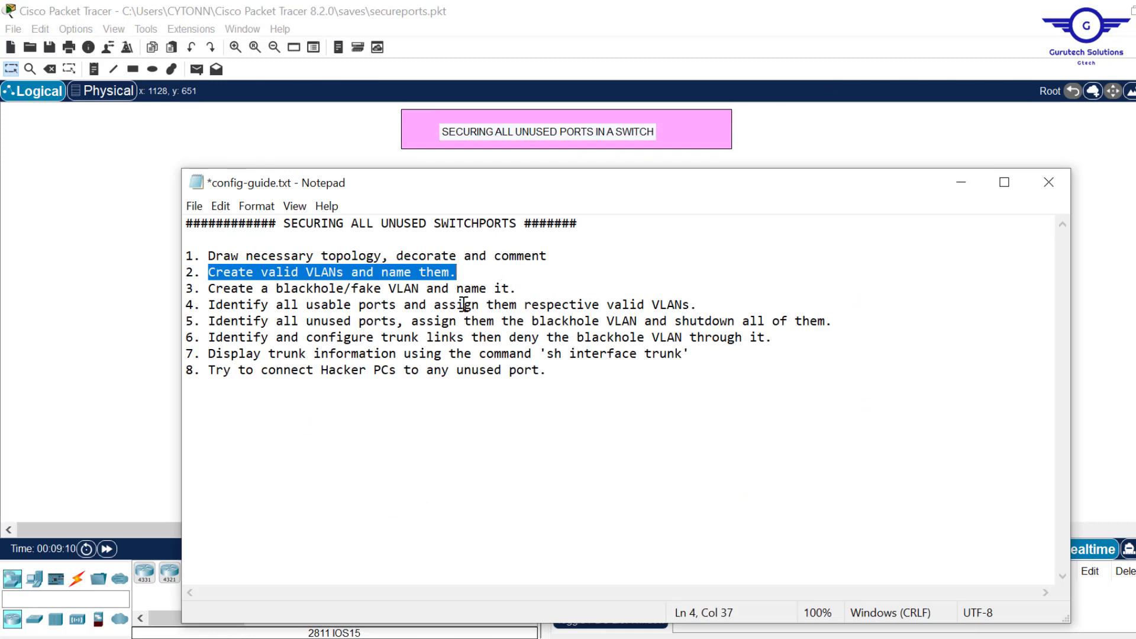
{"action": "left_click_drag", "start_coordinate": [210, 289], "coordinate": [531, 291]}
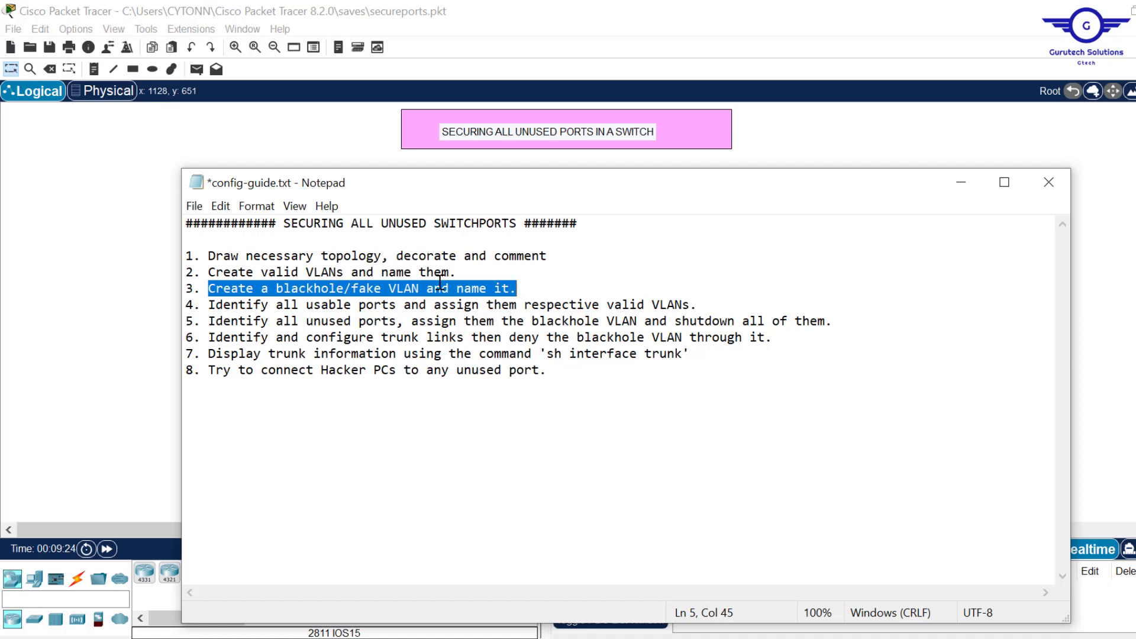
{"action": "left_click", "coordinate": [961, 183]}
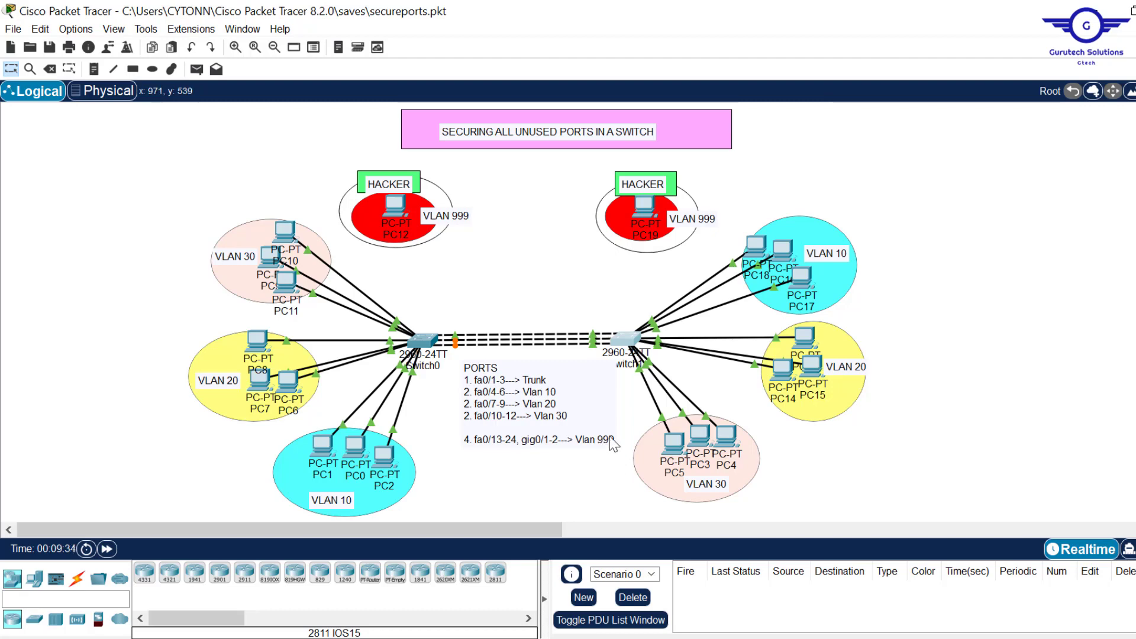
Step: Open the command line of Switch0 and create VLAN 999
{"action": "left_click", "coordinate": [421, 342]}
{"action": "key", "text": "Return"}
{"action": "key", "text": "Return"}
{"action": "type", "text": "v"}
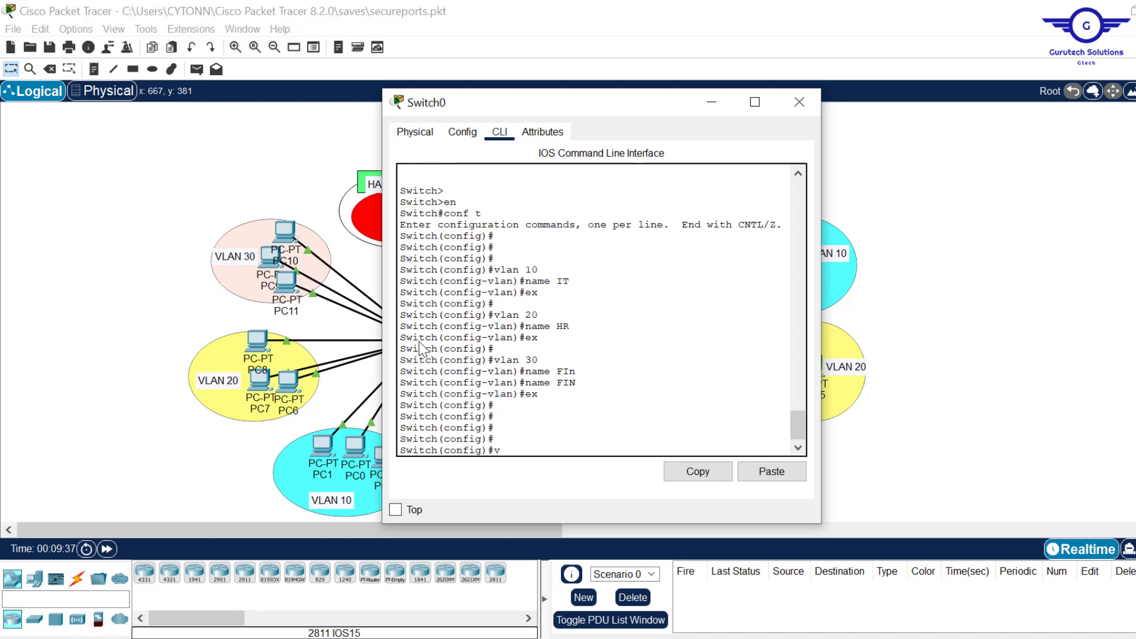
{"action": "type", "text": "lan 999"}
{"action": "key", "text": "Return"}
Step: Name VLAN 999 Blackhole on Switch0, exit VLAN configuration and close the switch window
{"action": "type", "text": "name"}
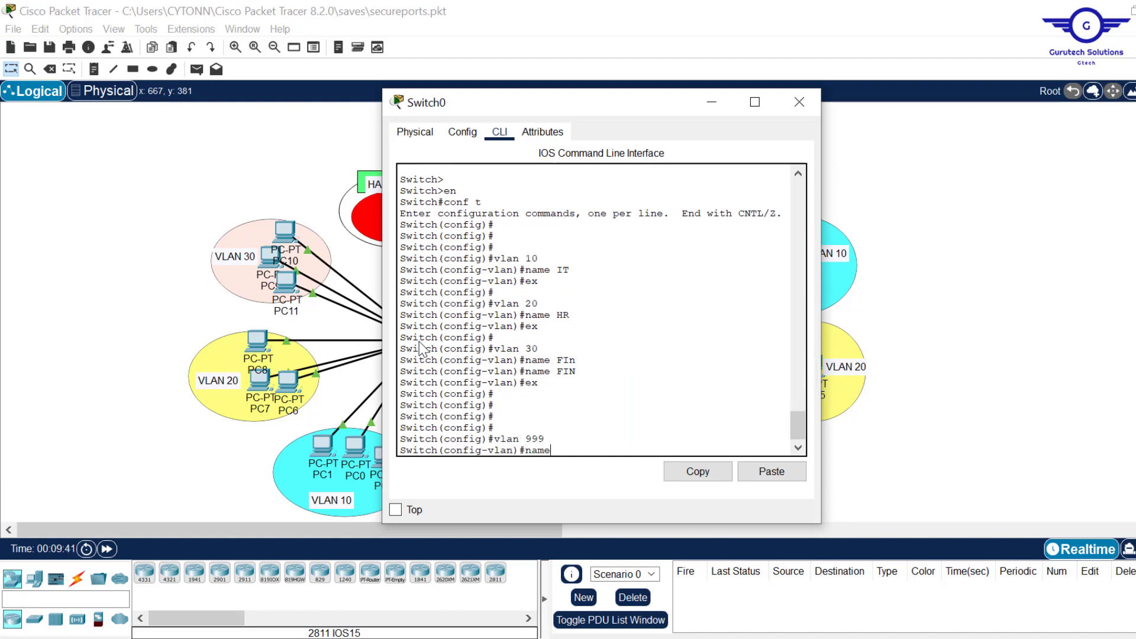
{"action": "type", "text": " Bl"}
{"action": "type", "text": "ackg"}
{"action": "type", "text": "o"}
{"action": "type", "text": "le"}
{"action": "key", "text": "Return"}
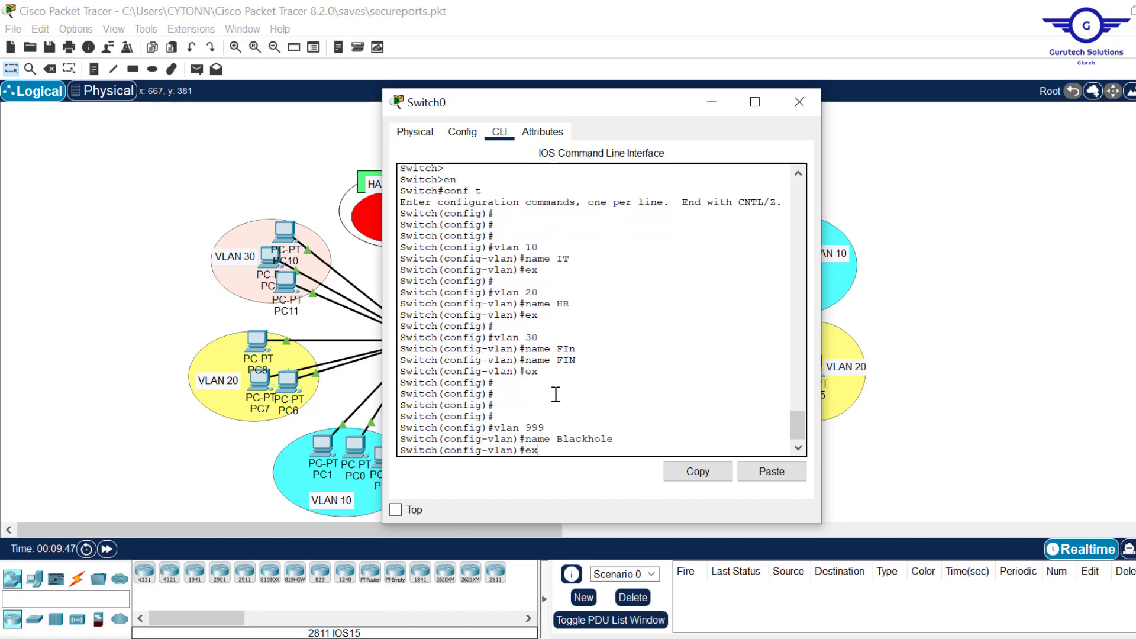
{"action": "type", "text": "ex"}
{"action": "key", "text": "Return"}
{"action": "key", "text": "Return"}
{"action": "left_click", "coordinate": [798, 102]}
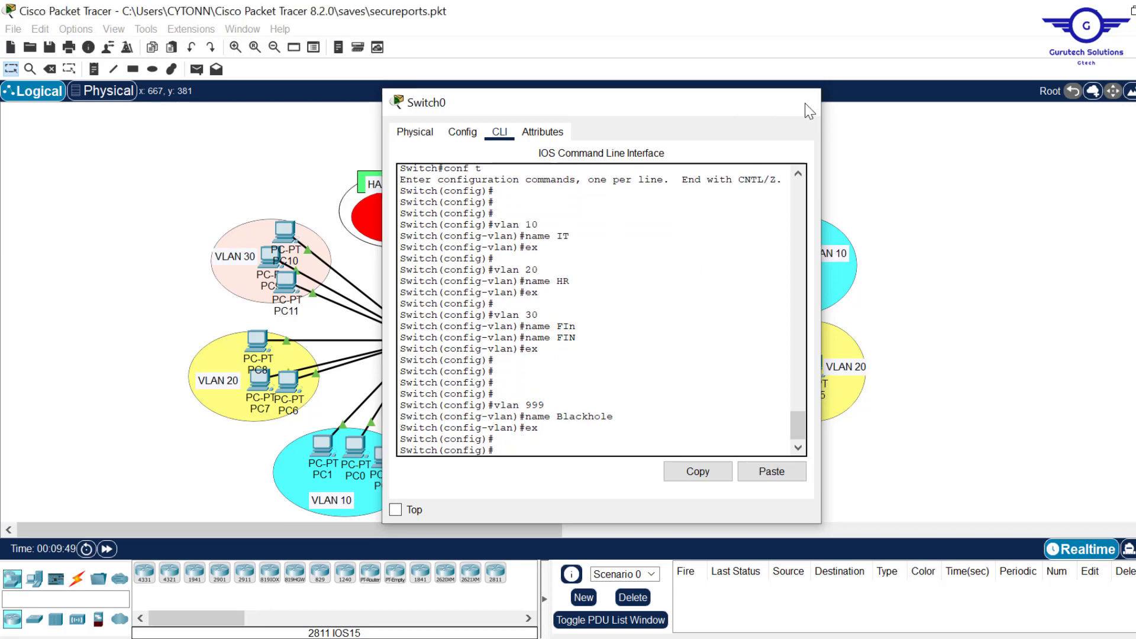
Step: Open the command line of Switch1 and create VLAN 999
{"action": "left_click", "coordinate": [621, 338]}
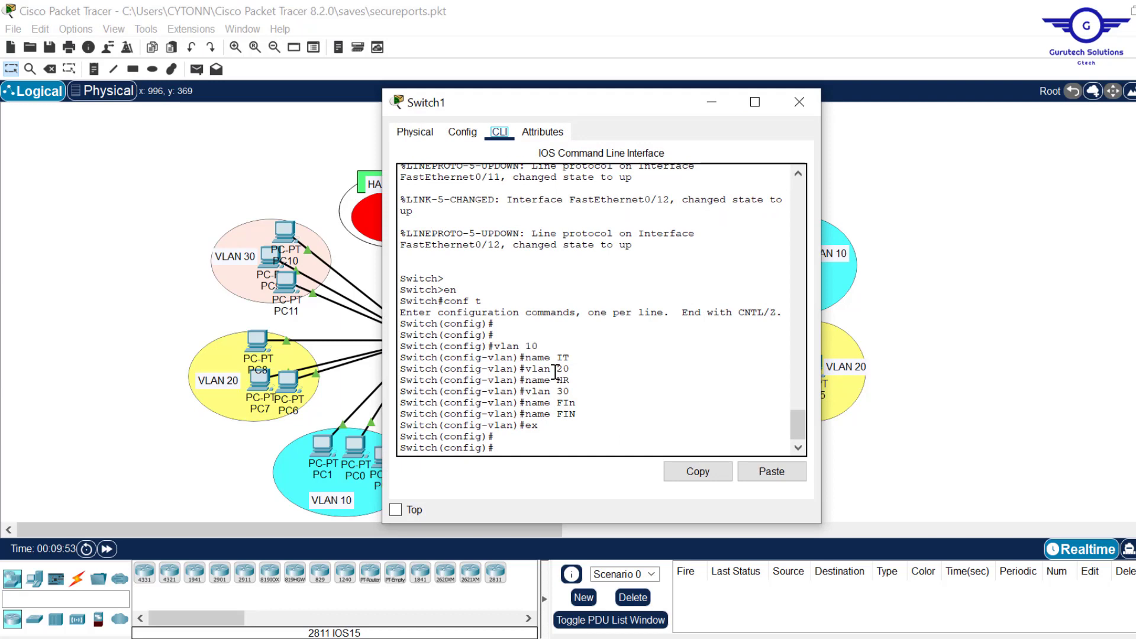
{"action": "left_click", "coordinate": [576, 390]}
{"action": "key", "text": "Return"}
{"action": "key", "text": "Return"}
{"action": "key", "text": "Return"}
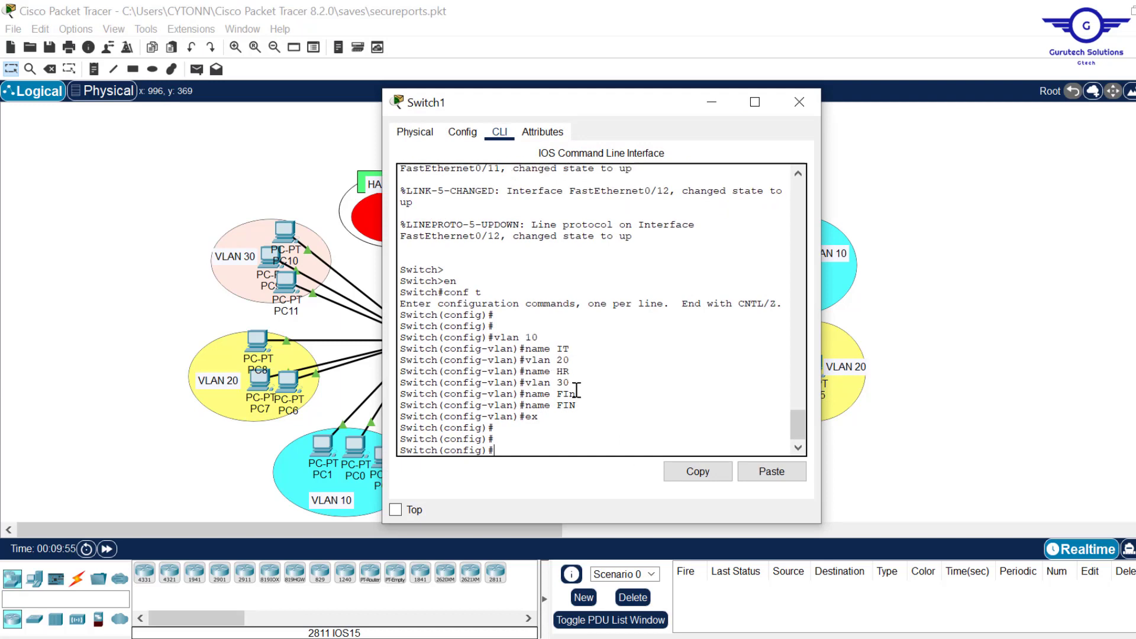
{"action": "type", "text": "vlan 9"}
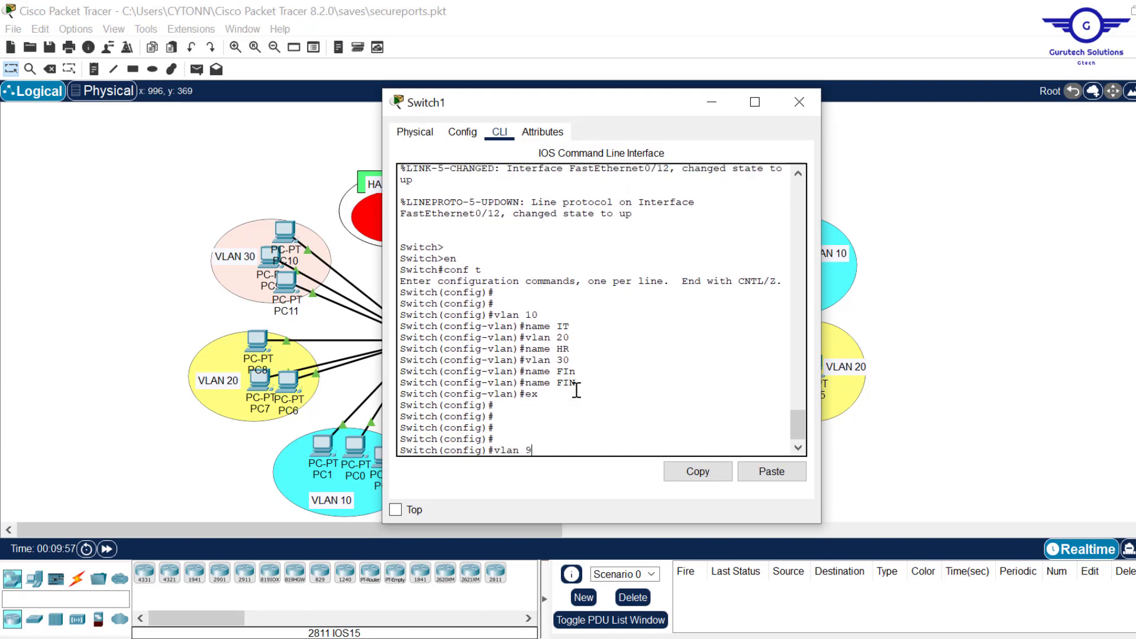
{"action": "type", "text": "99"}
{"action": "key", "text": "Return"}
{"action": "key", "text": "Return"}
Step: Name VLAN 999 Blackhole on Switch1 and exit VLAN configuration
{"action": "type", "text": "nam"}
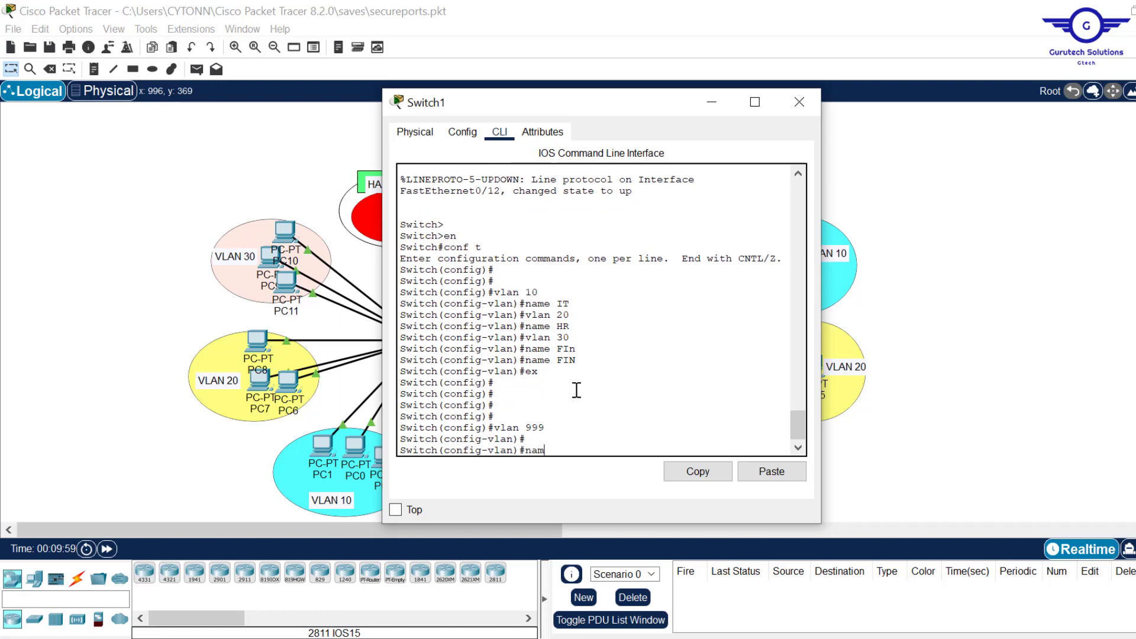
{"action": "type", "text": "e Blackhole"}
{"action": "key", "text": "Return"}
{"action": "key", "text": "Return"}
{"action": "key", "text": "Return"}
{"action": "key", "text": "Return"}
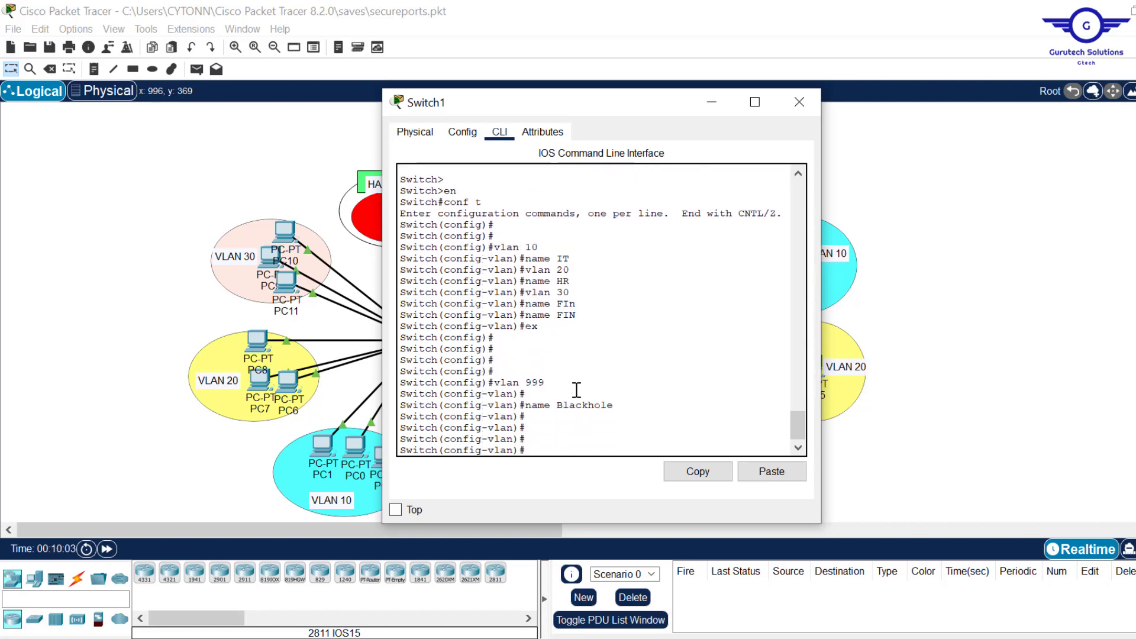
{"action": "type", "text": "ex"}
{"action": "key", "text": "Return"}
{"action": "key", "text": "Return"}
{"action": "key", "text": "Return"}
{"action": "key", "text": "Return"}
Step: Display Switch1's VLAN table with "do sh vlan" in a widened window and examine the created VLANs and the default VLAN's ports
{"action": "type", "text": "d"}
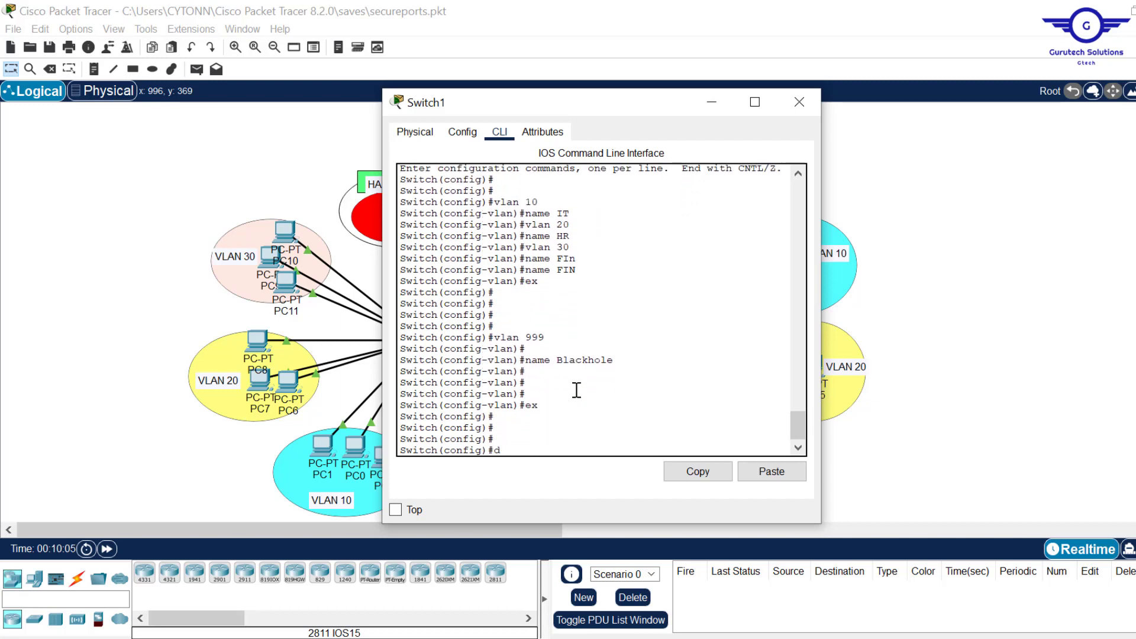
{"action": "type", "text": "o sh vlan"}
{"action": "key", "text": "Return"}
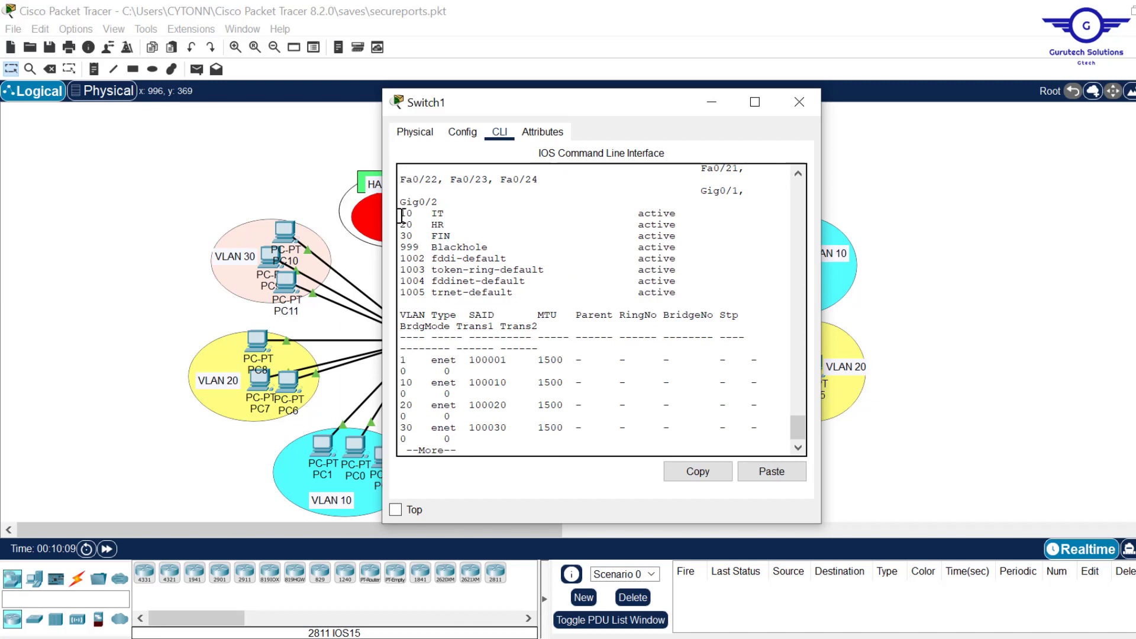
{"action": "left_click_drag", "start_coordinate": [401, 214], "coordinate": [682, 245]}
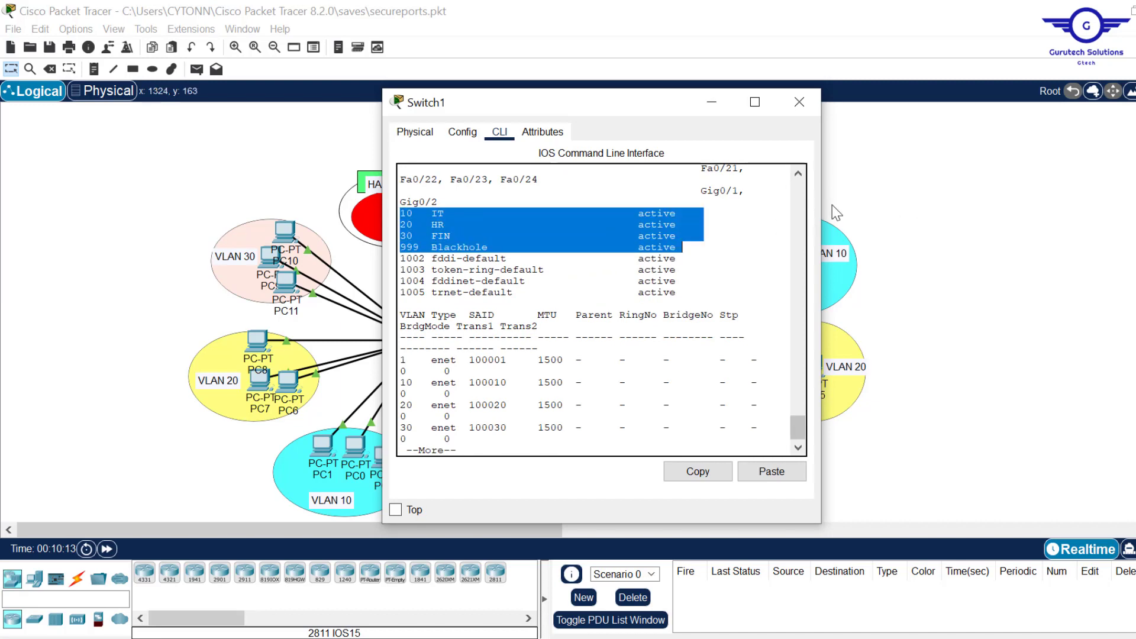
{"action": "left_click_drag", "start_coordinate": [822, 204], "coordinate": [1103, 227]}
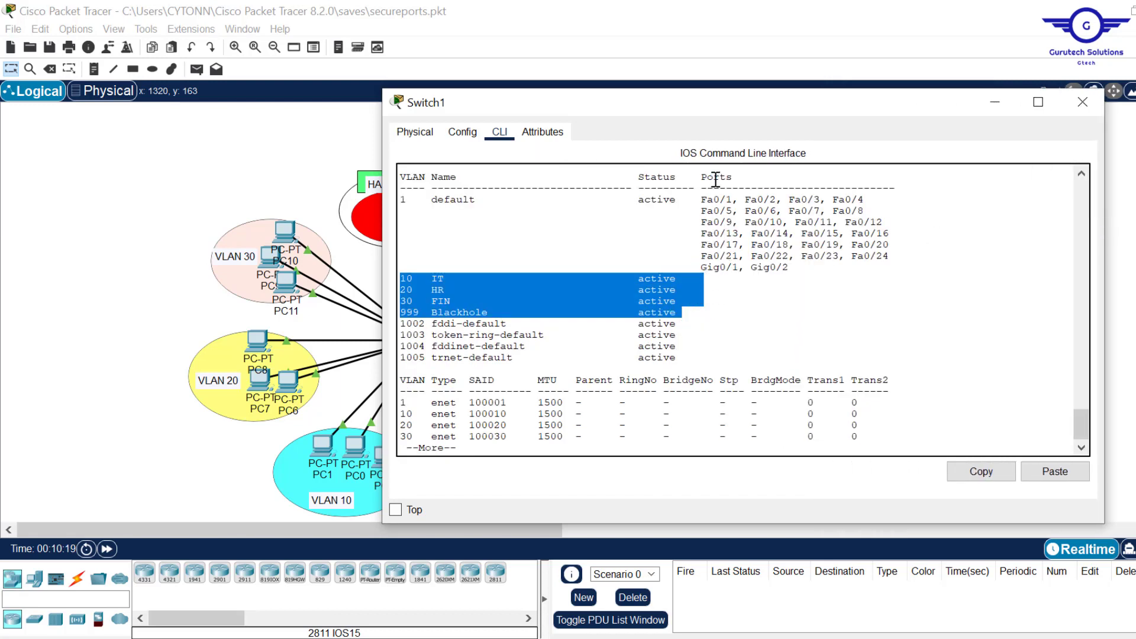
{"action": "left_click_drag", "start_coordinate": [733, 177], "coordinate": [699, 178]}
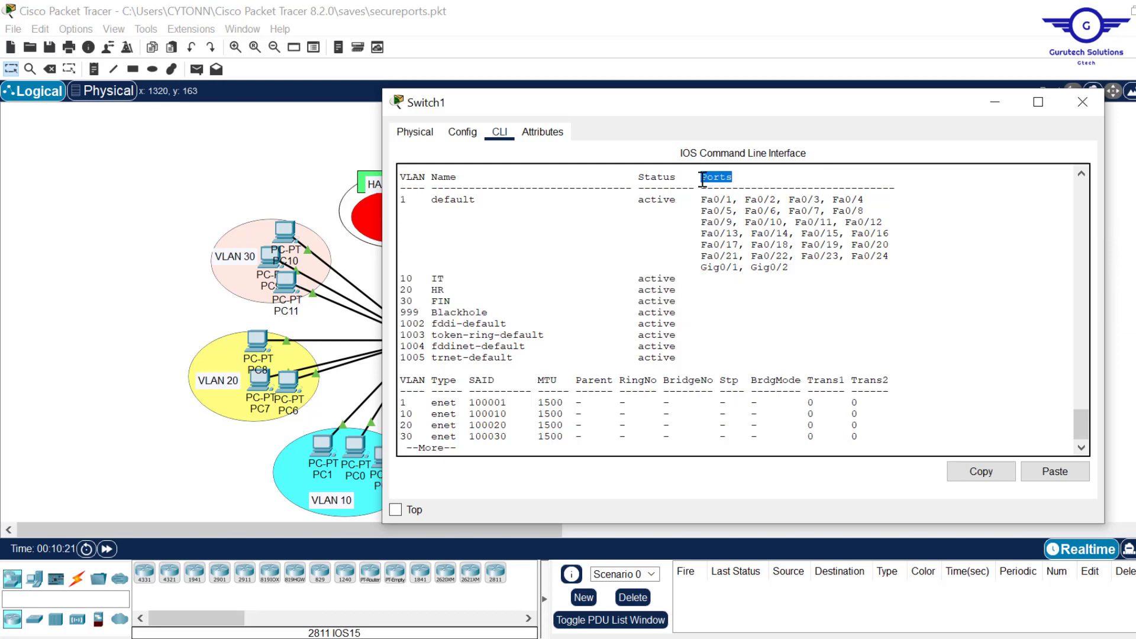
{"action": "left_click_drag", "start_coordinate": [683, 278], "coordinate": [379, 193]}
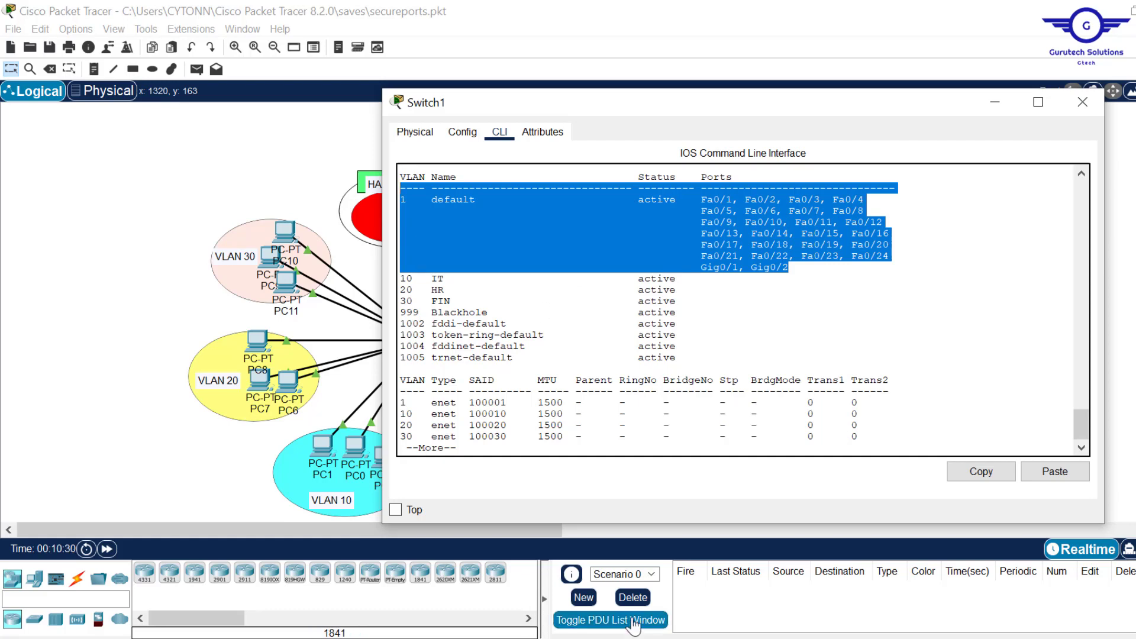
Step: Check the usable-port assignment task in the config-guide notes and nudge the PORTS note on the topology
{"action": "key", "text": "alt+Tab"}
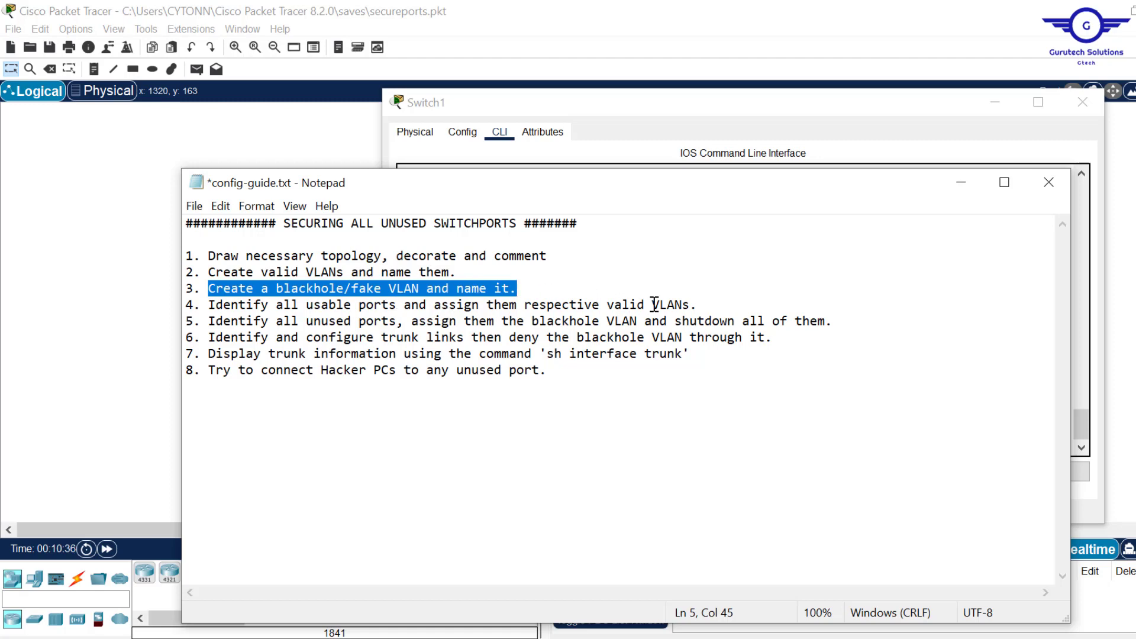
{"action": "left_click", "coordinate": [961, 182]}
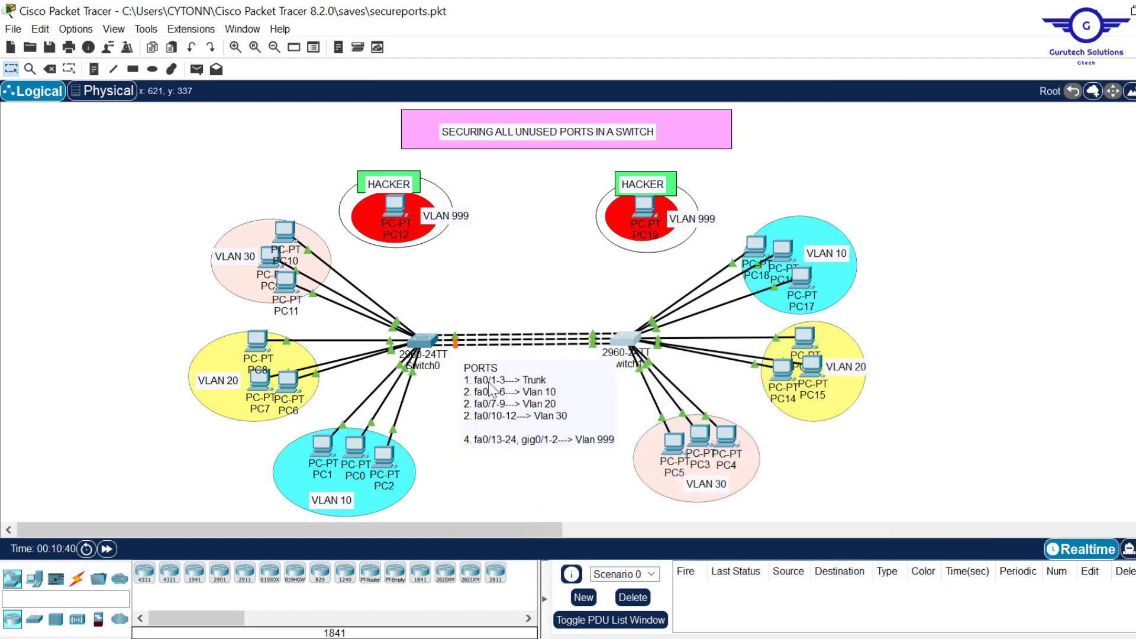
{"action": "left_click_drag", "start_coordinate": [531, 391], "coordinate": [531, 395]}
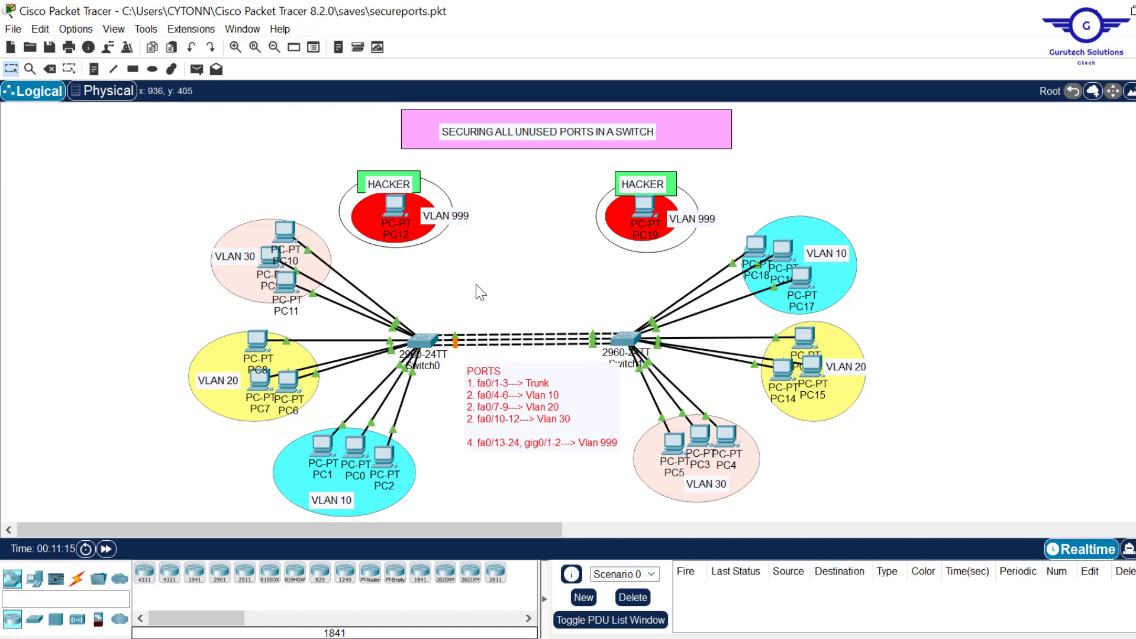
Step: Enter configuration of interface range fa0/4-6 on Switch0, with its window moved clear of the PORTS note
{"action": "left_click", "coordinate": [422, 339]}
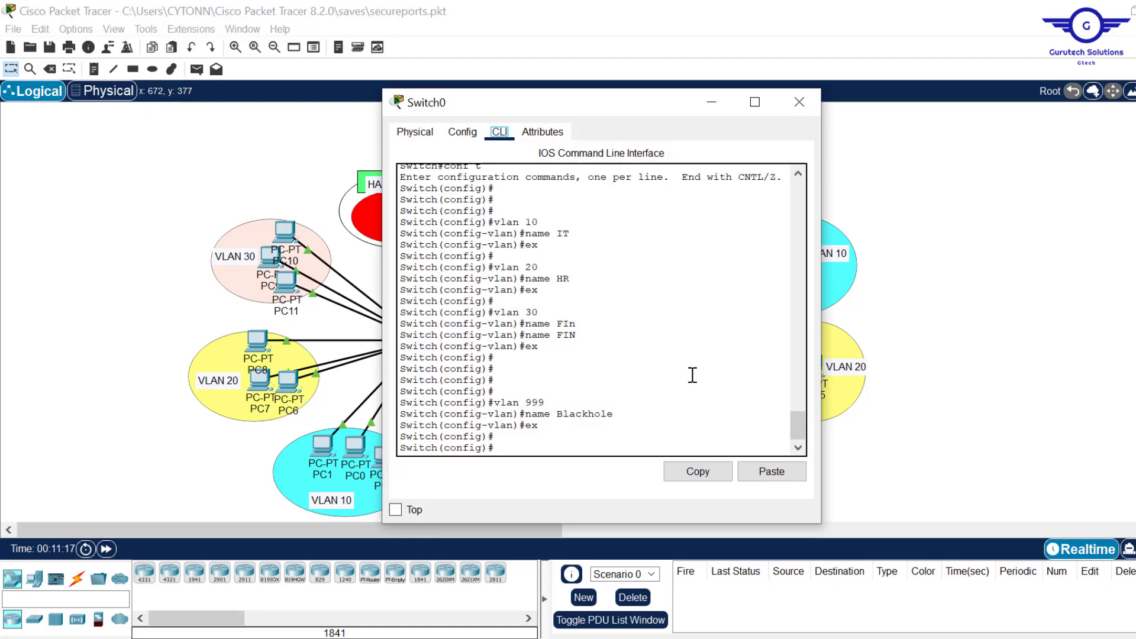
{"action": "left_click", "coordinate": [675, 377]}
{"action": "key", "text": "Return"}
{"action": "key", "text": "Return"}
{"action": "key", "text": "Return"}
{"action": "type", "text": "in"}
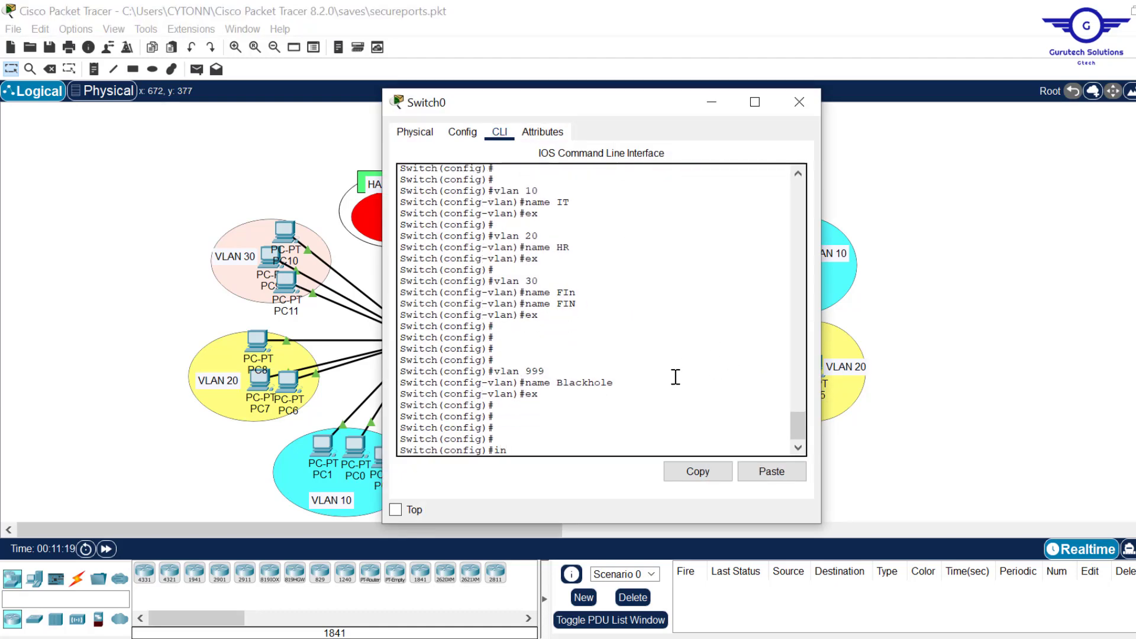
{"action": "type", "text": "t ranfge"}
{"action": "left_click_drag", "start_coordinate": [633, 108], "coordinate": [841, 130]}
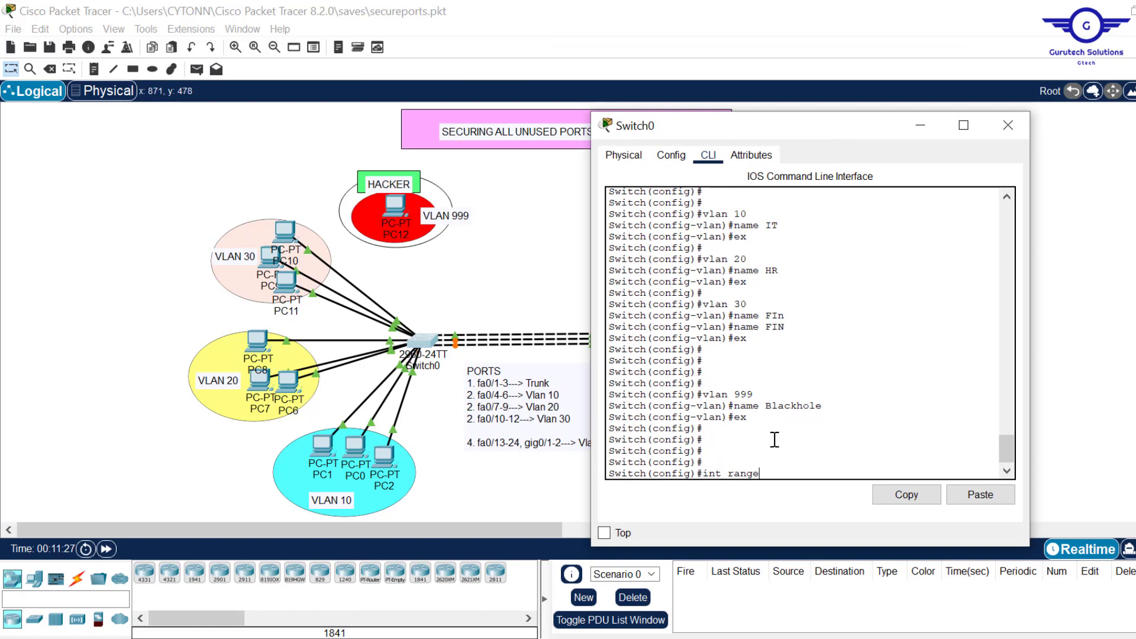
{"action": "type", "text": "fa0/4-6"}
{"action": "key", "text": "Return"}
Step: Set ports fa0/4-6 on Switch0 to switchport access mode
{"action": "type", "text": "swi"}
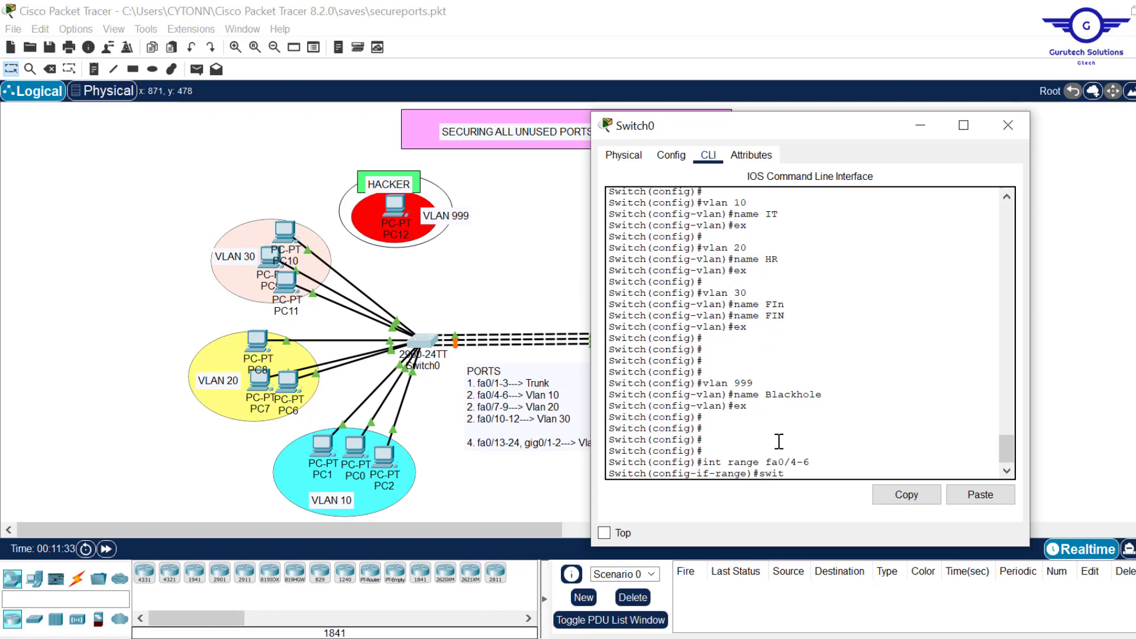
{"action": "type", "text": "t"}
{"action": "key", "text": "Tab"}
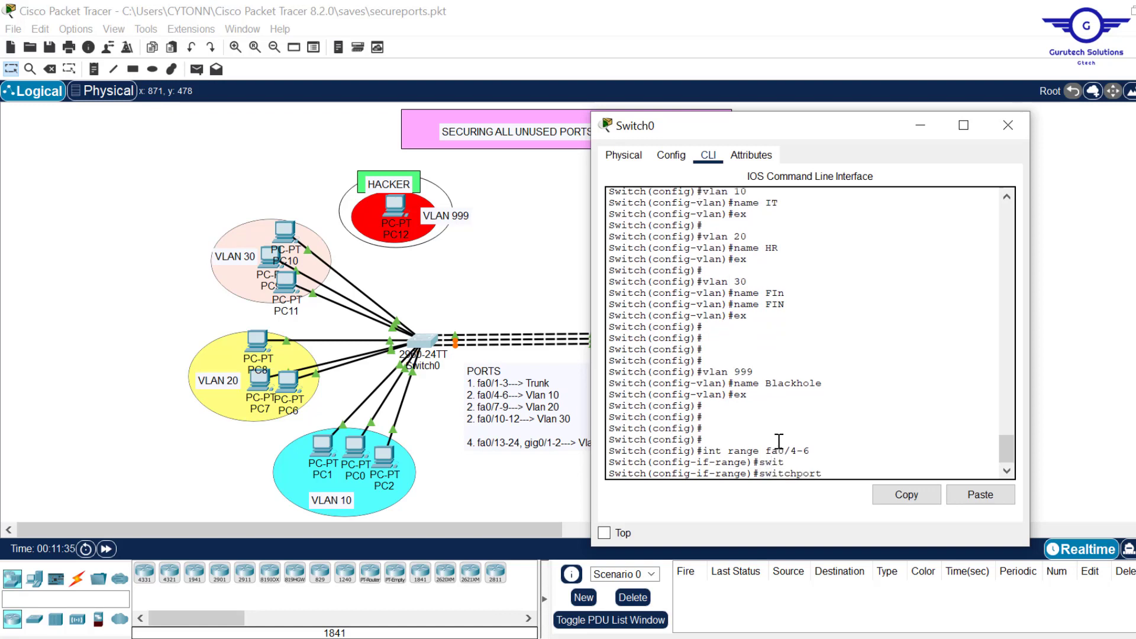
{"action": "type", "text": "m"}
{"action": "key", "text": "Tab"}
{"action": "type", "text": "a"}
{"action": "key", "text": "Tab"}
{"action": "key", "text": "Return"}
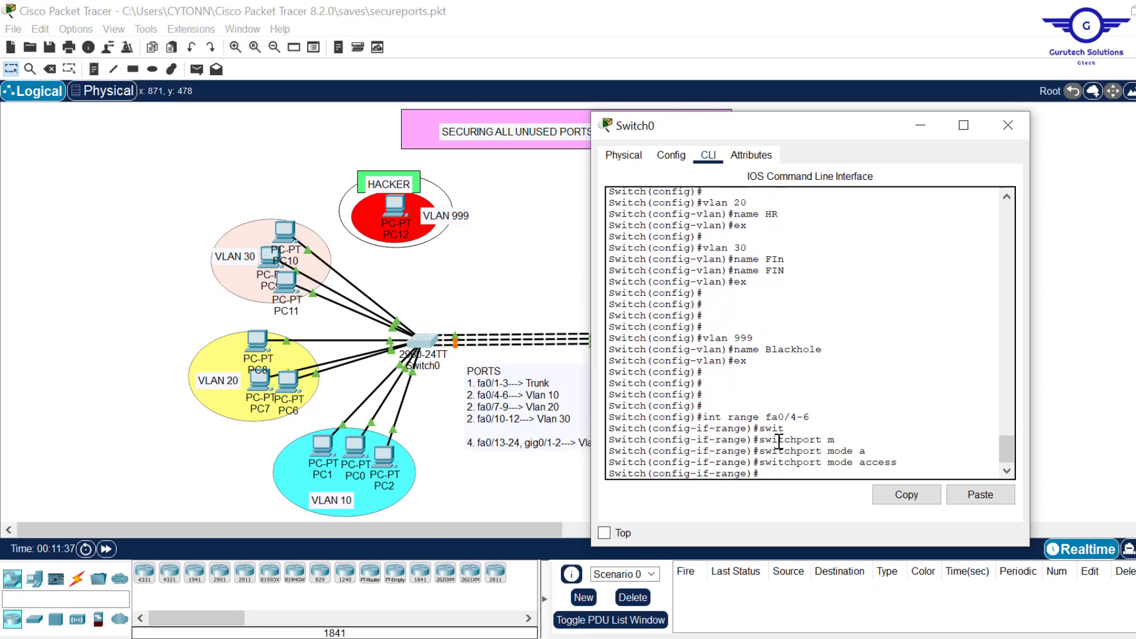
Step: Assign Switch0's ports fa0/4-6 to access VLAN 10 and exit the interface range configuration
{"action": "type", "text": "sw"}
{"action": "key", "text": "Tab"}
{"action": "type", "text": "a"}
{"action": "key", "text": "Tab"}
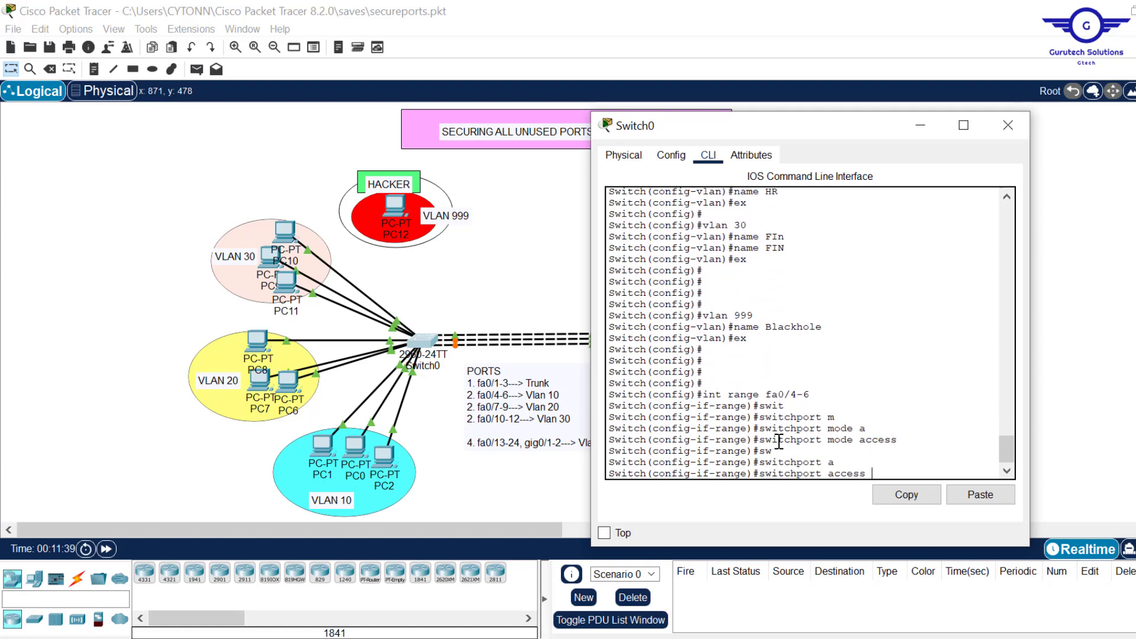
{"action": "type", "text": "v"}
{"action": "key", "text": "Tab"}
{"action": "type", "text": "10"}
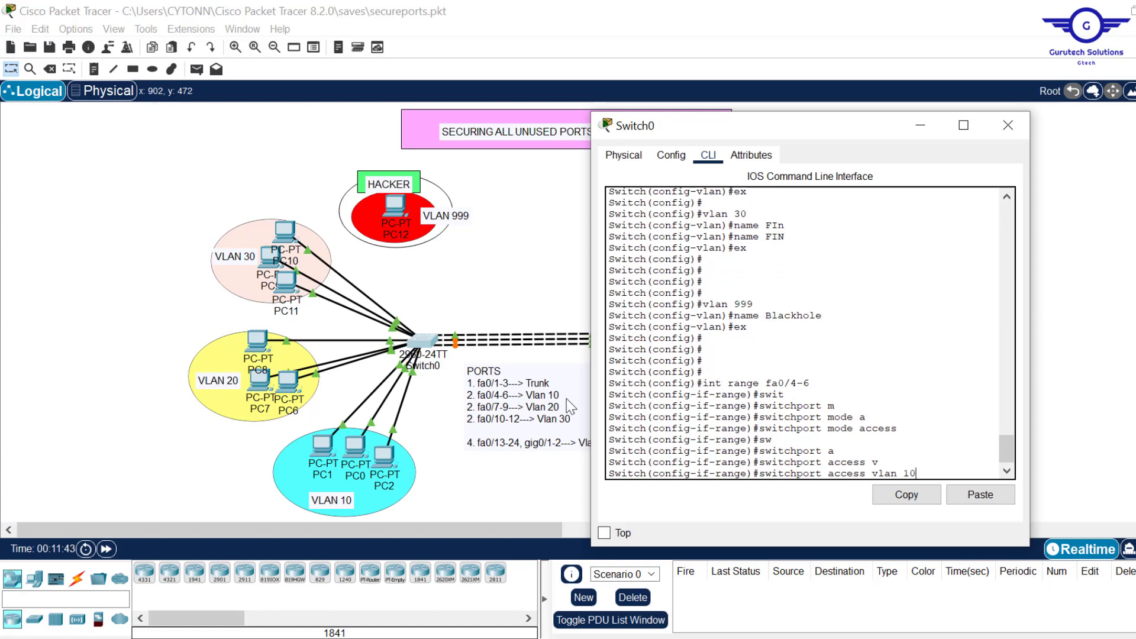
{"action": "key", "text": "Return"}
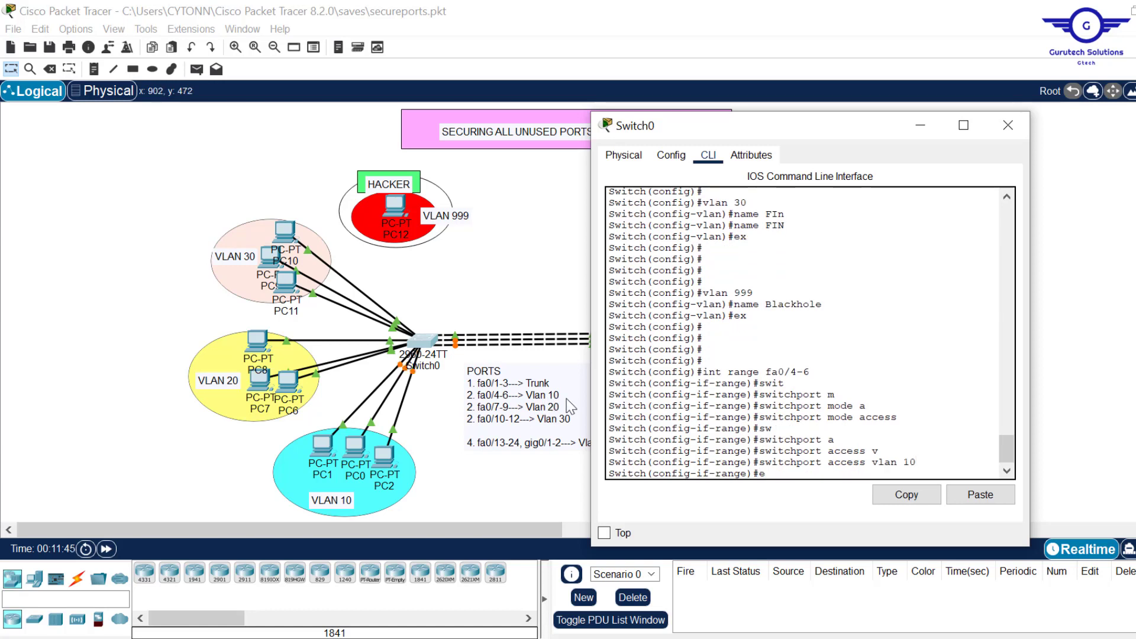
{"action": "type", "text": "ex"}
{"action": "key", "text": "Return"}
{"action": "key", "text": "Return"}
{"action": "key", "text": "Return"}
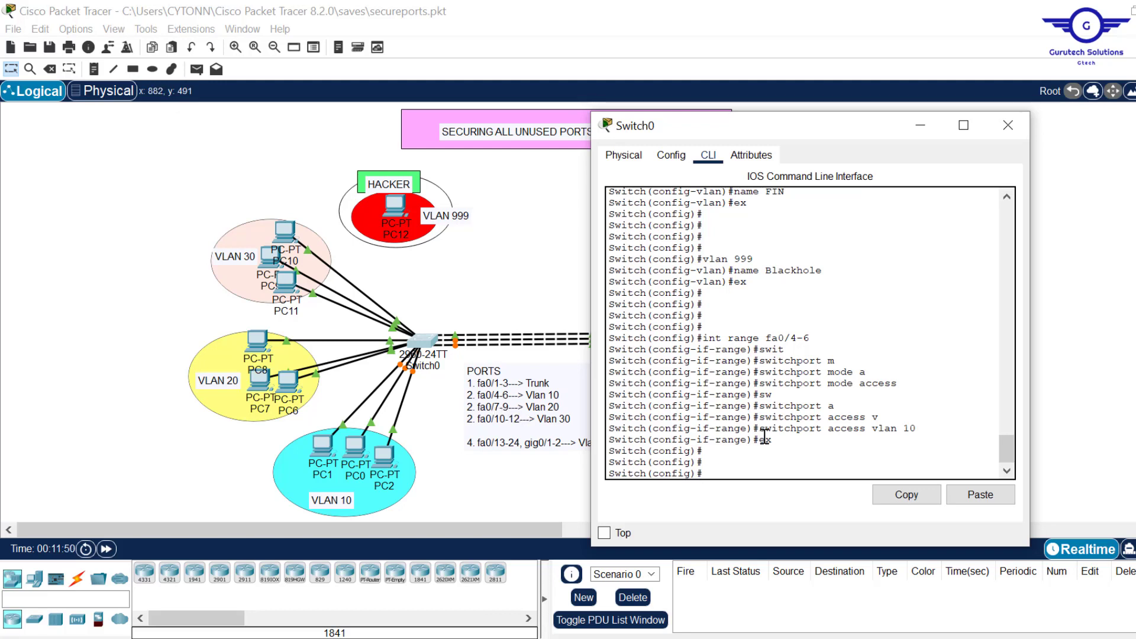
Step: Enter configuration of interface range fa0/7-9 on Switch0
{"action": "type", "text": "int ra n"}
{"action": "key", "text": "BackSpace"}
{"action": "key", "text": "BackSpace"}
{"action": "key", "text": "BackSpace"}
{"action": "key", "text": "BackSpace"}
{"action": "key", "text": "BackSpace"}
{"action": "type", "text": "ange fa0/7"}
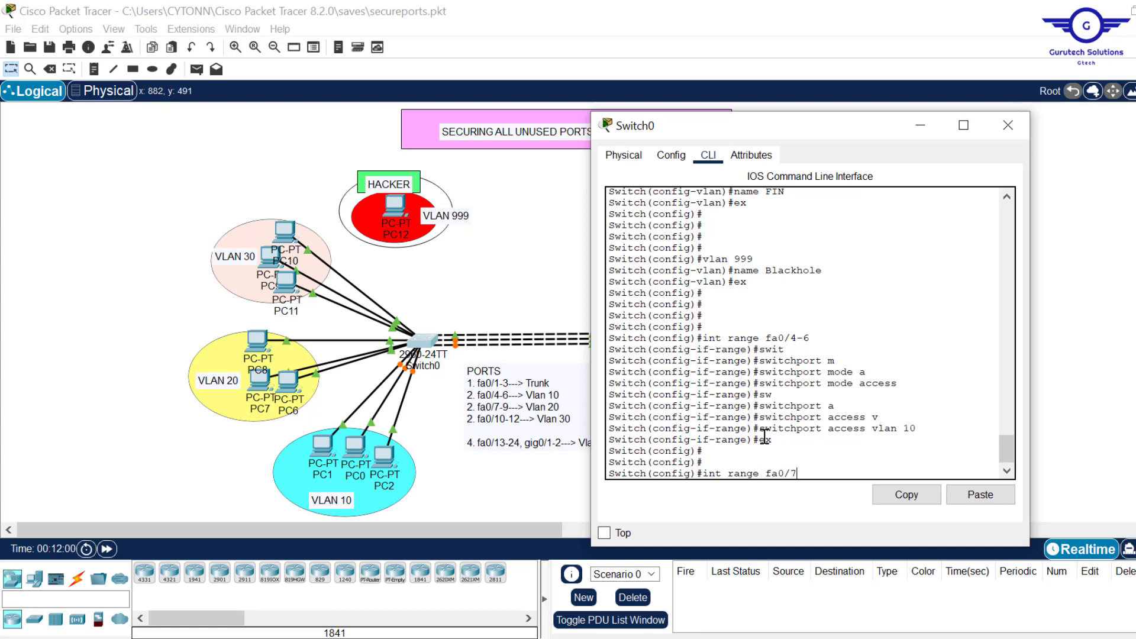
{"action": "type", "text": "-9"}
{"action": "key", "text": "Return"}
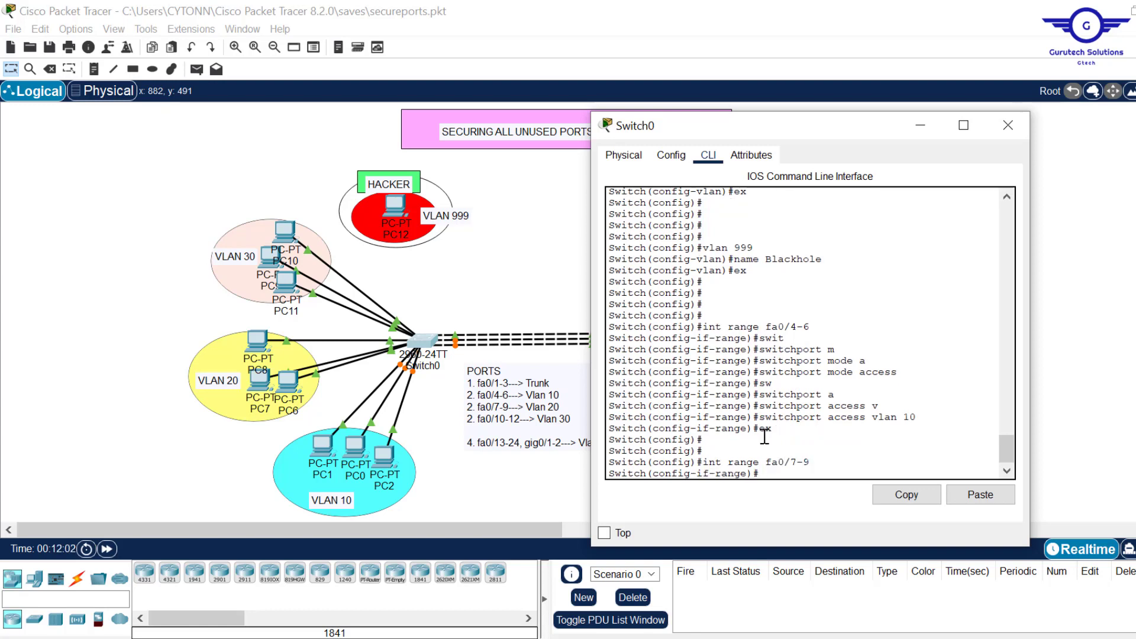
Step: Set ports fa0/7-9 on Switch0 to switchport access mode
{"action": "type", "text": "swit"}
{"action": "key", "text": "Tab"}
{"action": "type", "text": "m"}
{"action": "key", "text": "Tab"}
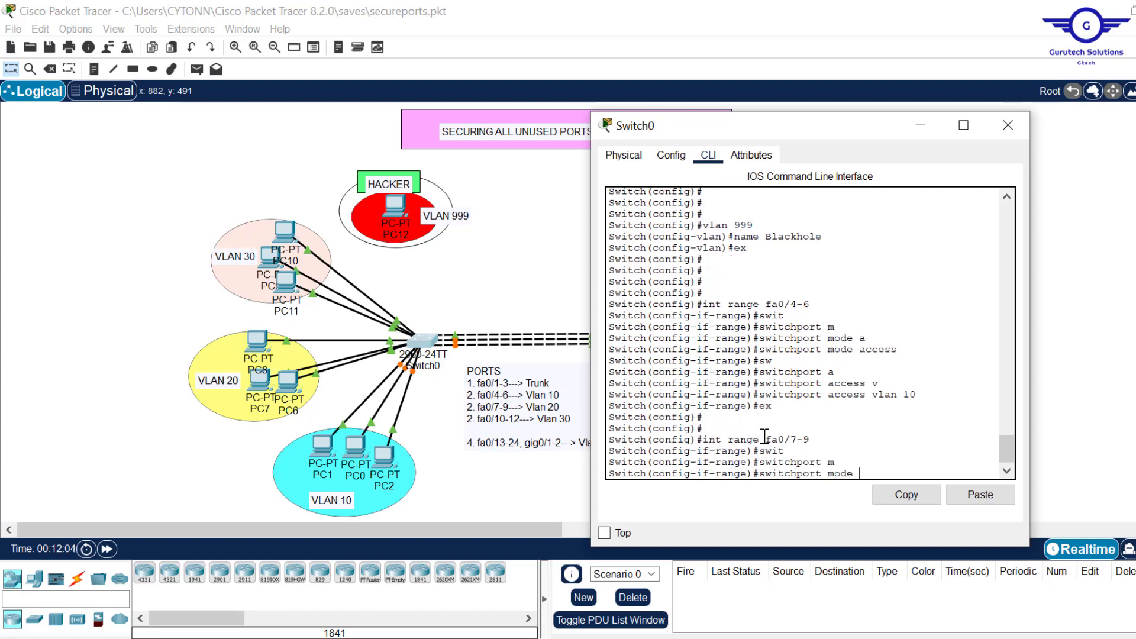
{"action": "type", "text": "a"}
{"action": "key", "text": "Tab"}
{"action": "key", "text": "Return"}
Step: Assign Switch0's ports fa0/7-9 to access VLAN 20 and exit the interface range configuration
{"action": "type", "text": "s"}
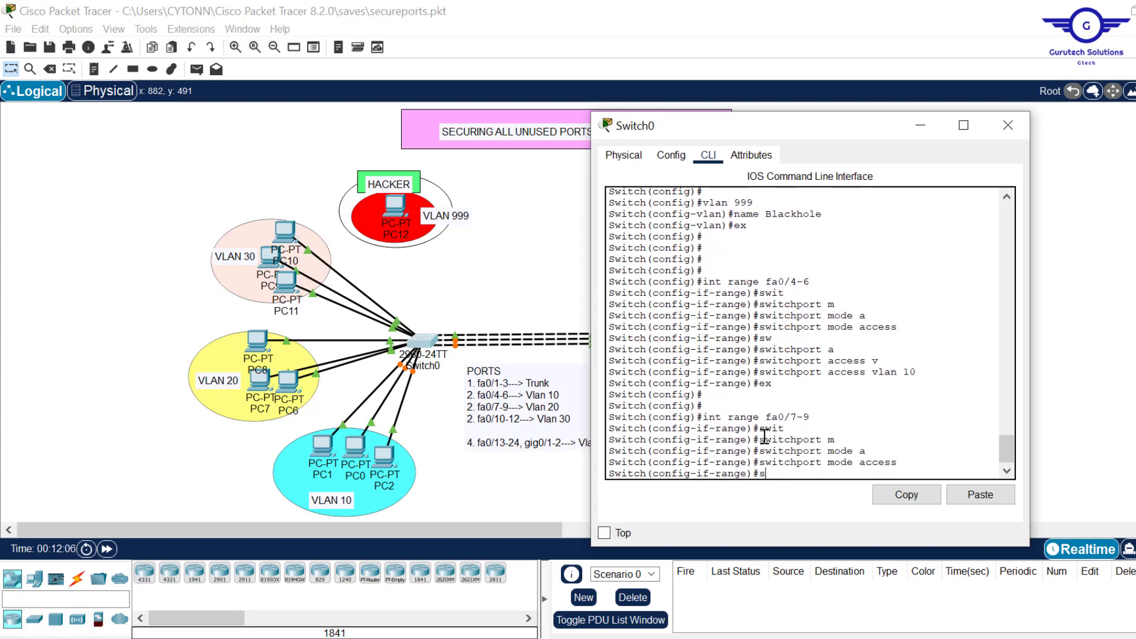
{"action": "type", "text": "w"}
{"action": "key", "text": "Tab"}
{"action": "type", "text": "ac"}
{"action": "key", "text": "Tab"}
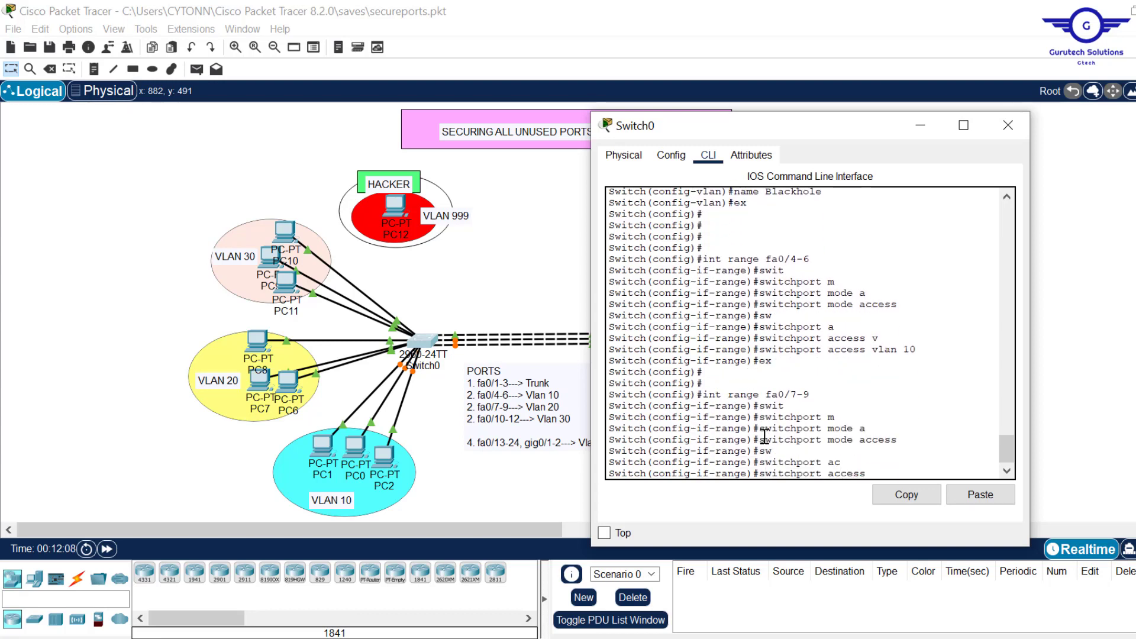
{"action": "type", "text": "v"}
{"action": "key", "text": "Tab"}
{"action": "type", "text": "20"}
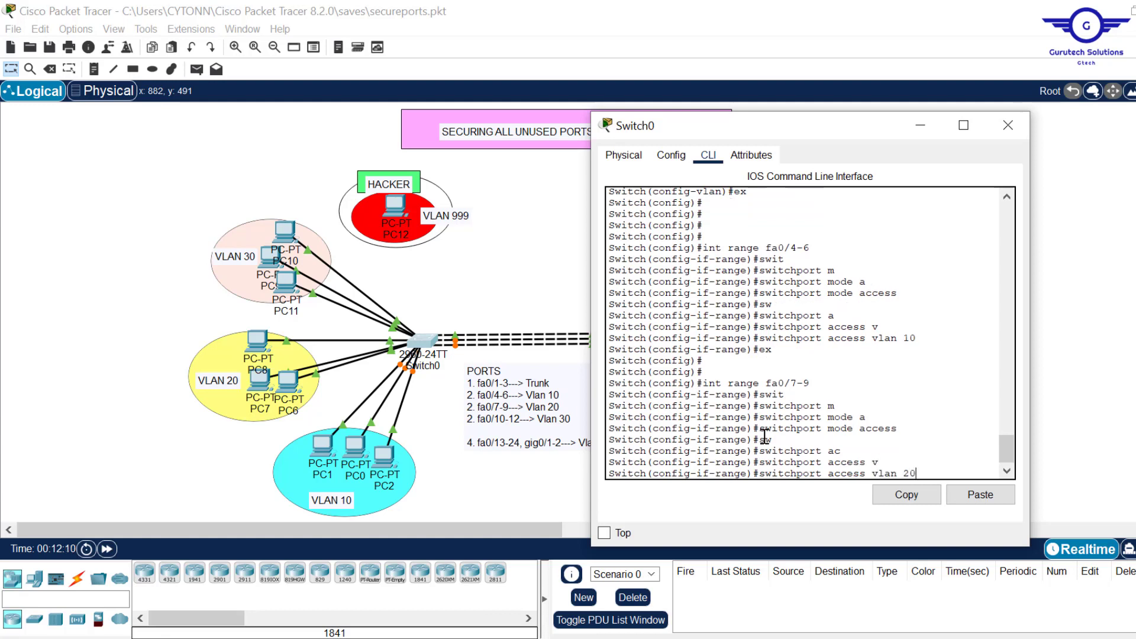
{"action": "key", "text": "Return"}
{"action": "type", "text": "e)#e"}
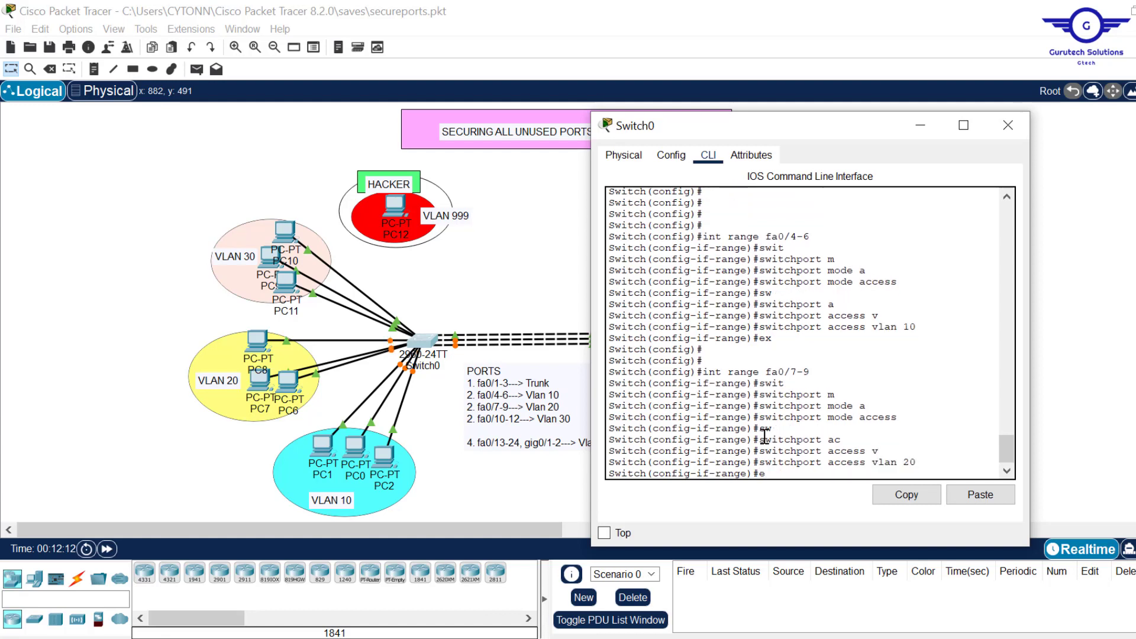
{"action": "type", "text": "x"}
{"action": "key", "text": "Return"}
{"action": "key", "text": "Return"}
{"action": "key", "text": "Return"}
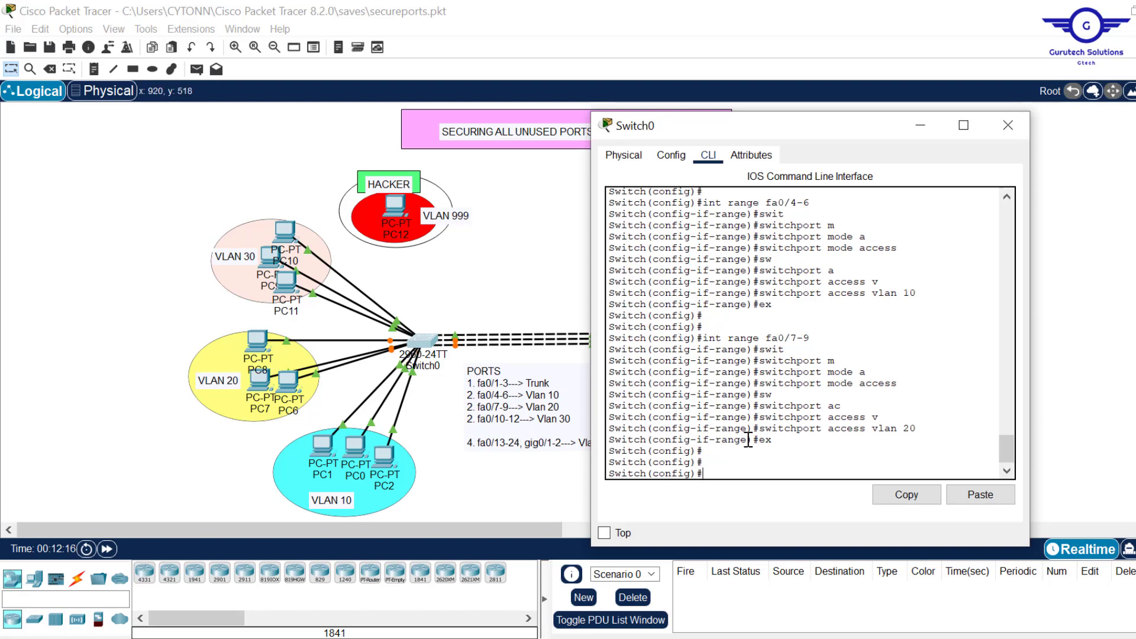
Step: Enter interface range fa0/10-12 on Switch0 and set those ports to switchport access mode
{"action": "type", "text": "fnt range fa0/10-12412"}
{"action": "key", "text": "Return"}
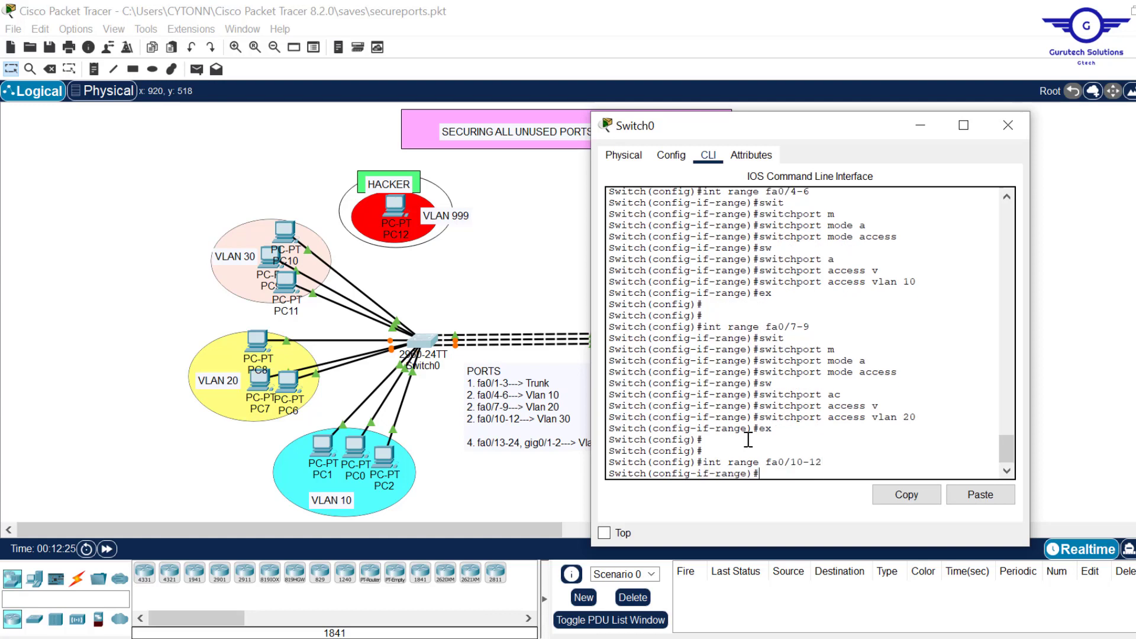
{"action": "type", "text": "swi"}
{"action": "key", "text": "Tab"}
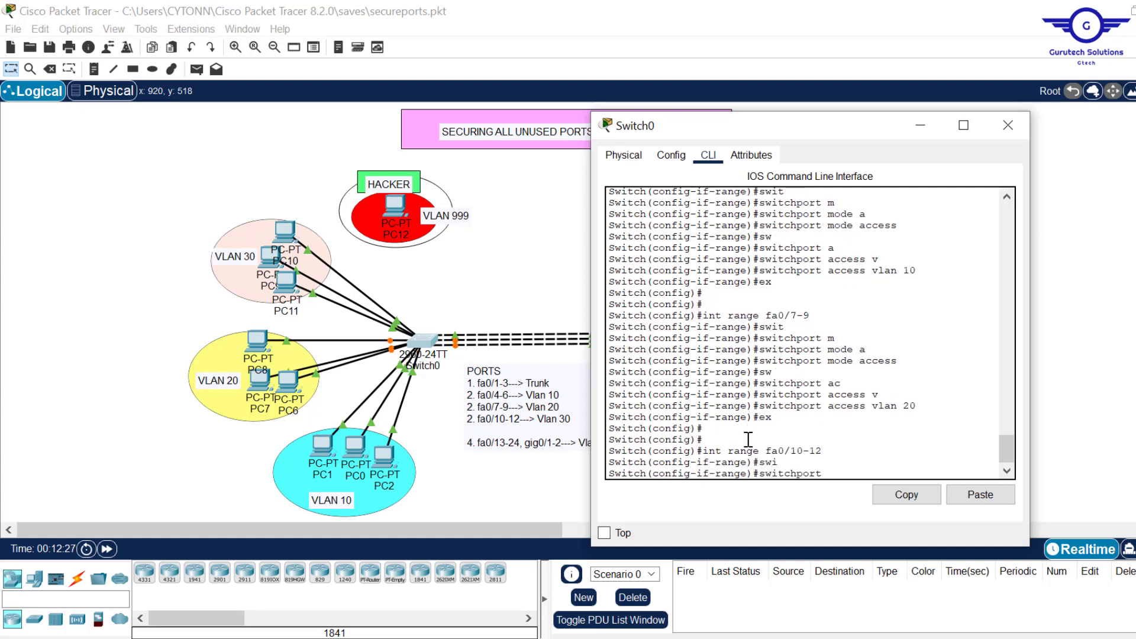
{"action": "type", "text": "m"}
{"action": "key", "text": "Tab"}
{"action": "type", "text": "a"}
{"action": "key", "text": "Tab"}
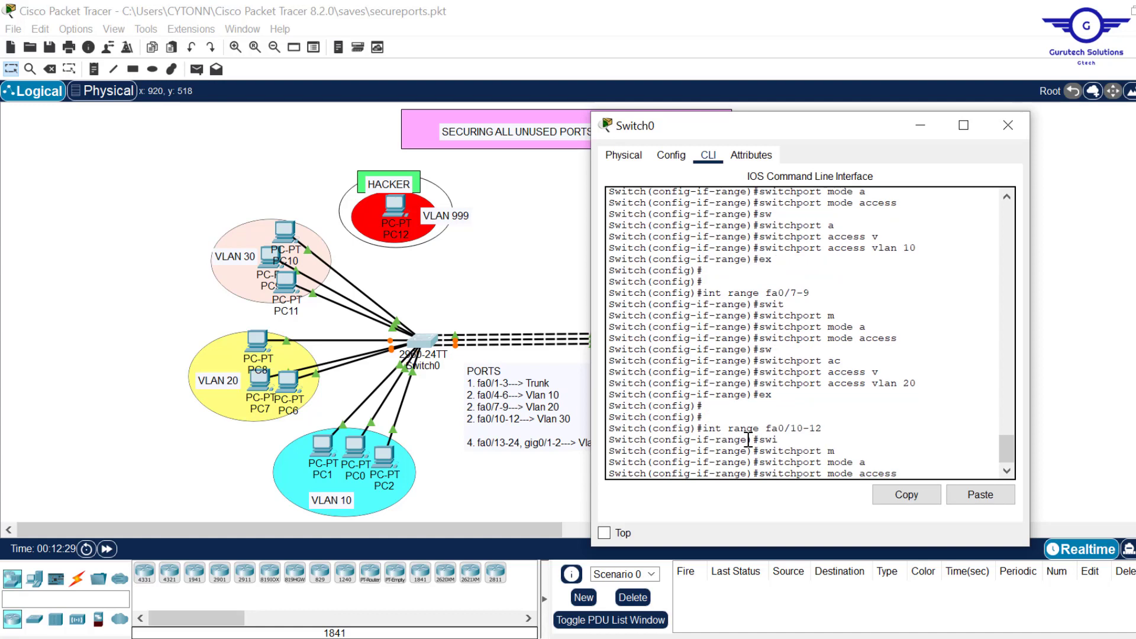
{"action": "key", "text": "Return"}
Step: Assign Switch0's ports fa0/10-12 to access VLAN 30 and exit the interface range configuration
{"action": "type", "text": "sw"}
{"action": "key", "text": "Tab"}
{"action": "type", "text": "a"}
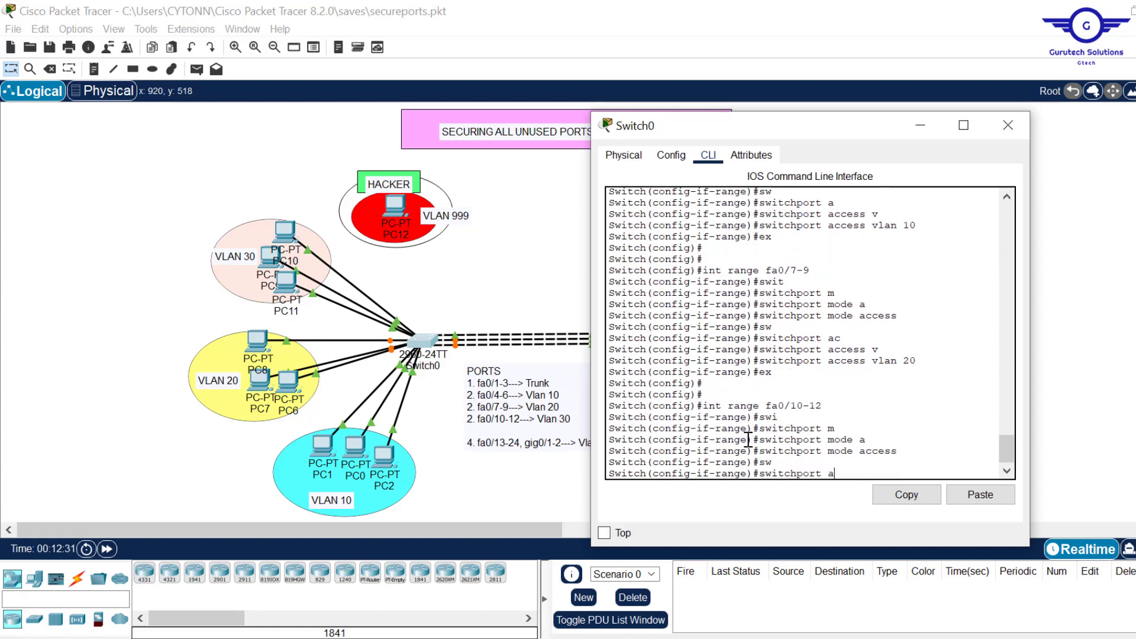
{"action": "key", "text": "Tab"}
{"action": "type", "text": "v"}
{"action": "key", "text": "Tab"}
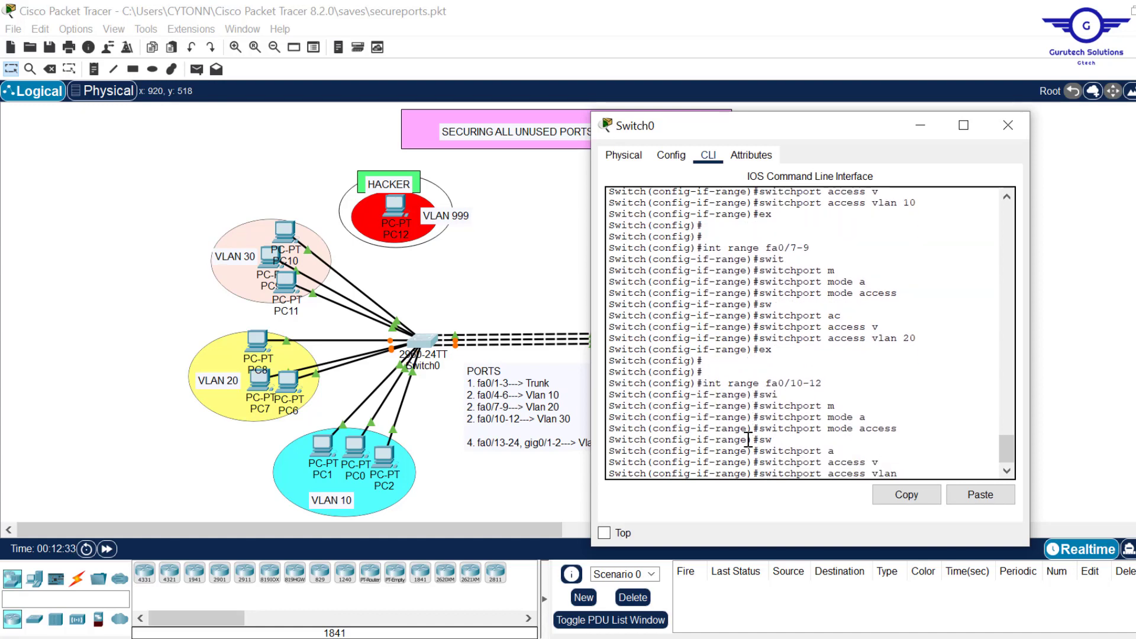
{"action": "type", "text": "30"}
{"action": "key", "text": "Return"}
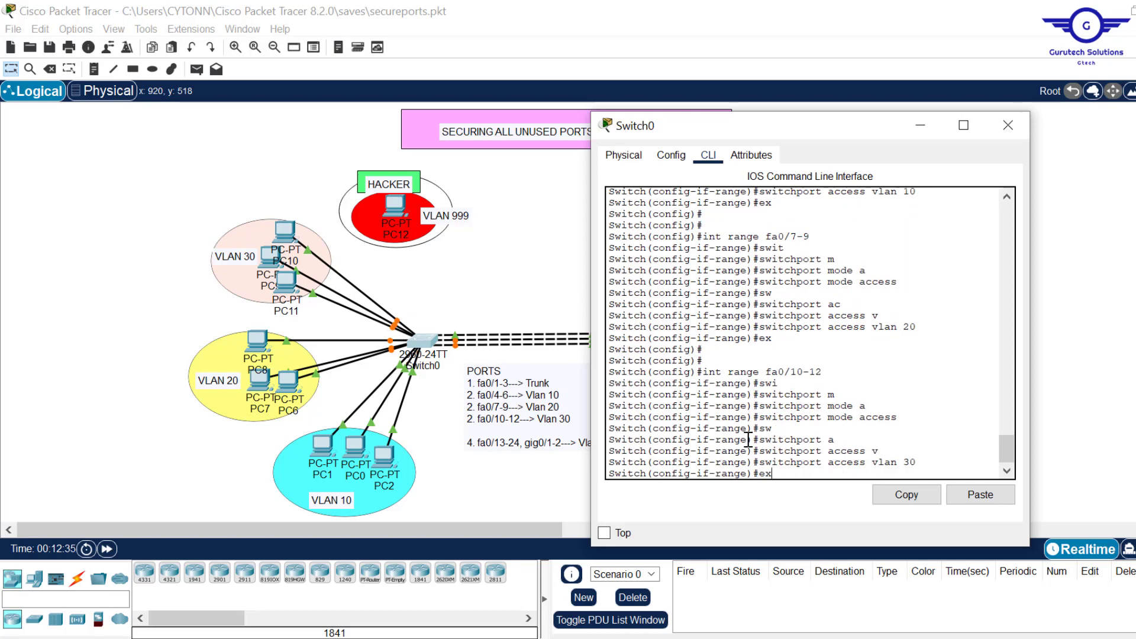
{"action": "type", "text": "ex"}
{"action": "key", "text": "Return"}
{"action": "key", "text": "Return"}
{"action": "key", "text": "Return"}
{"action": "key", "text": "Return"}
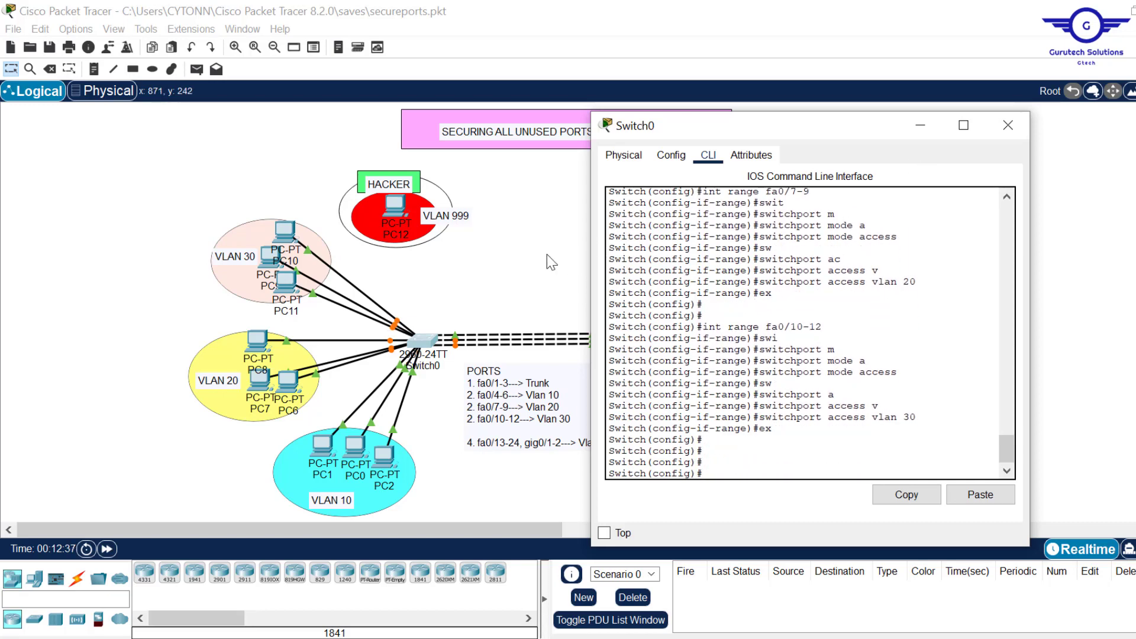
Step: Bring up Switch1's command line, narrow its window and get past the VLAN listing to the configuration prompt
{"action": "left_click", "coordinate": [550, 262]}
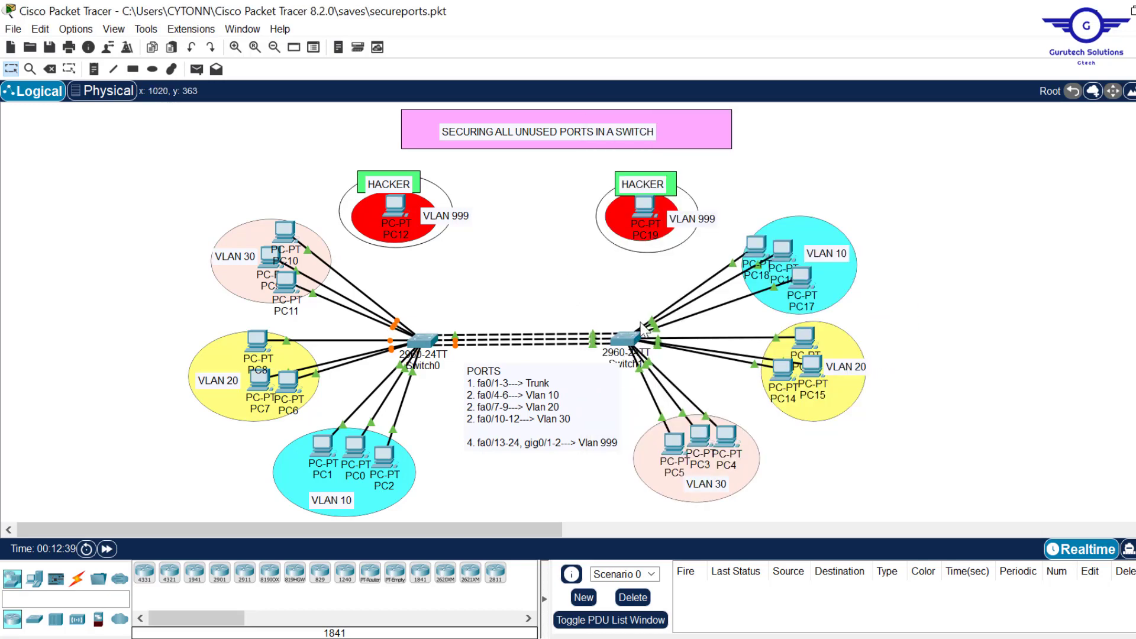
{"action": "left_click", "coordinate": [630, 336]}
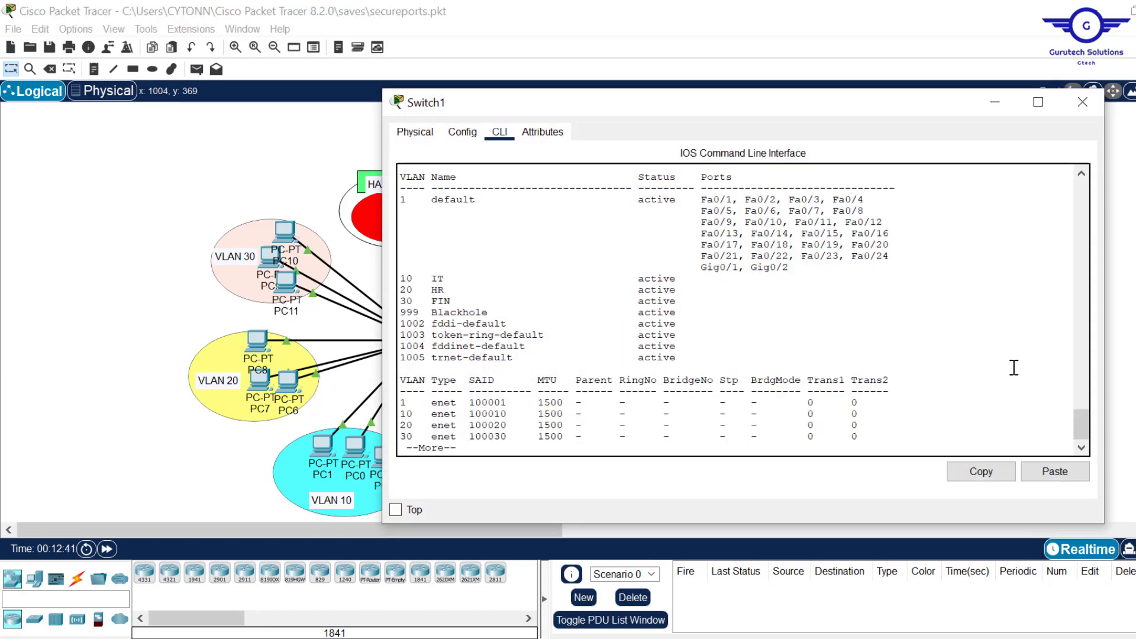
{"action": "left_click_drag", "start_coordinate": [1104, 307], "coordinate": [930, 336]}
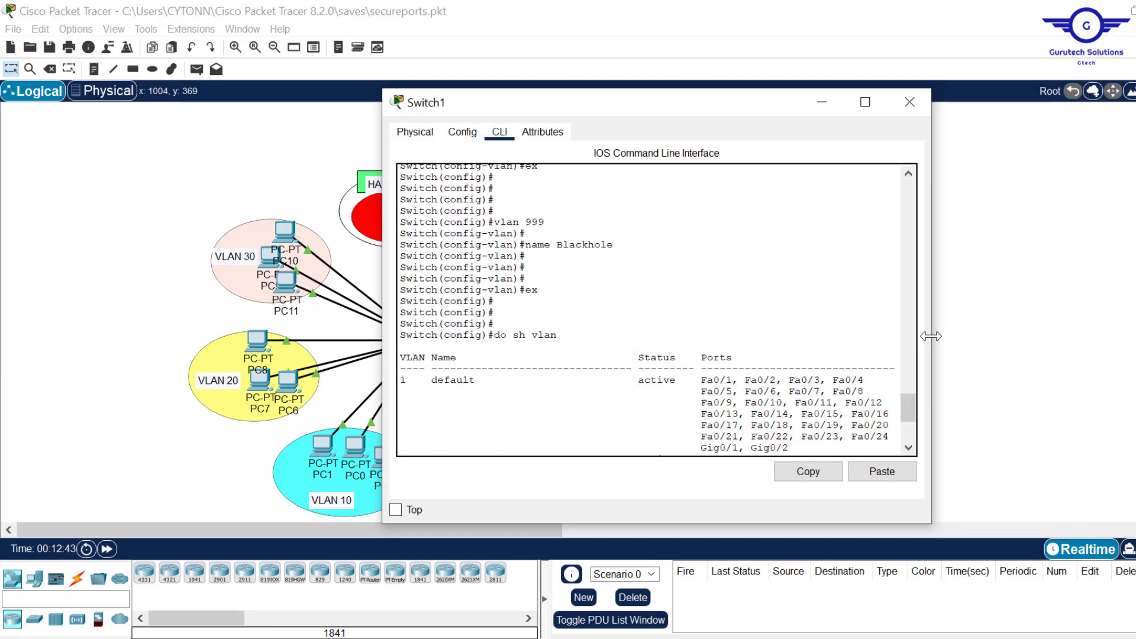
{"action": "scroll", "coordinate": [810, 404], "scroll_direction": "down", "scroll_amount": 7}
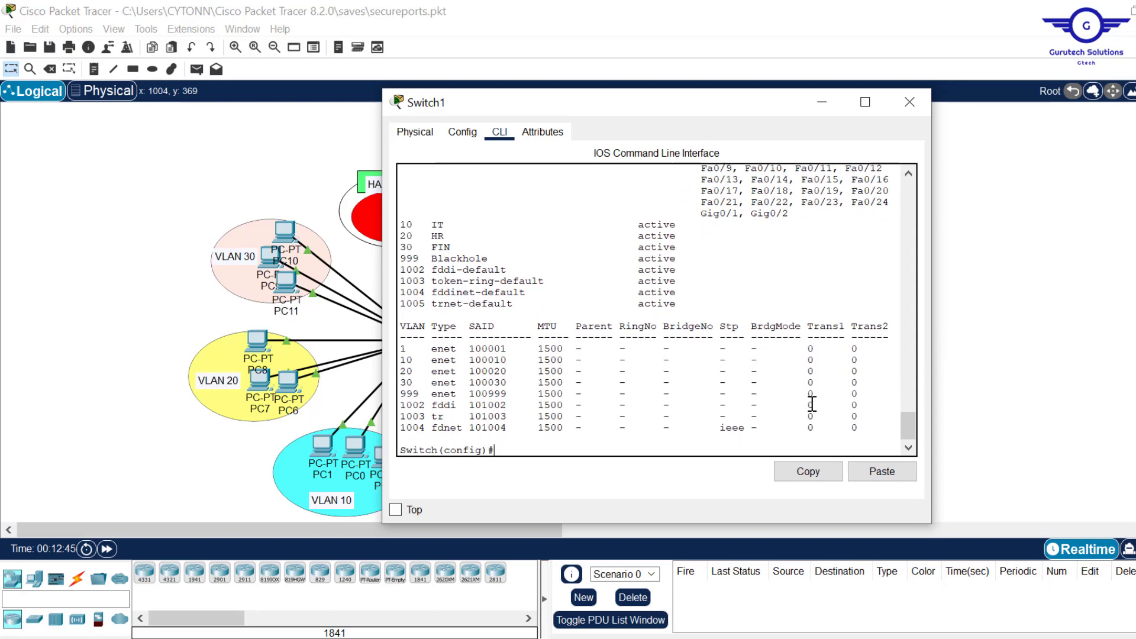
{"action": "key", "text": "Return"}
{"action": "key", "text": "Return"}
Step: Set Switch1's ports fa0/4-6 to switchport access mode in VLAN 10 and exit the range configuration
{"action": "type", "text": "int range fa0/"}
{"action": "left_click_drag", "start_coordinate": [660, 104], "coordinate": [868, 125]}
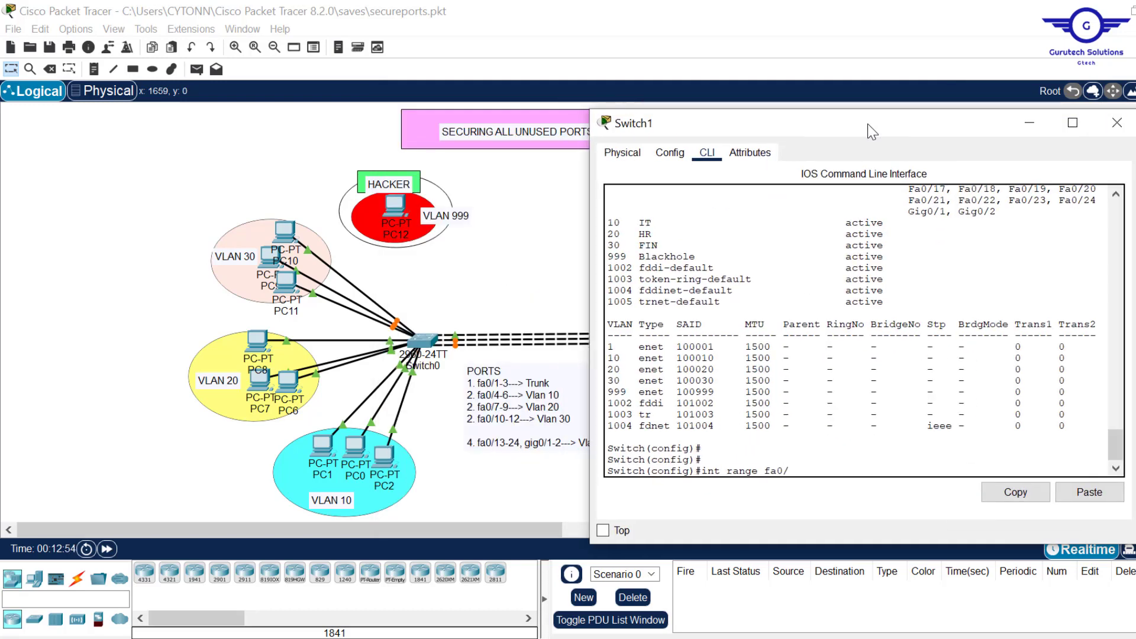
{"action": "type", "text": "4-6"}
{"action": "key", "text": "Return"}
{"action": "type", "text": "switchport mode access"}
{"action": "key", "text": "Return"}
{"action": "type", "text": "switchport access vlan 10"}
{"action": "key", "text": "Return"}
{"action": "key", "text": "Return"}
{"action": "key", "text": "Return"}
Step: Set Switch1's ports fa0/7-9 to switchport access mode in VLAN 20 and exit the range configuration
{"action": "type", "text": "int range fa0/7-9"}
{"action": "key", "text": "Return"}
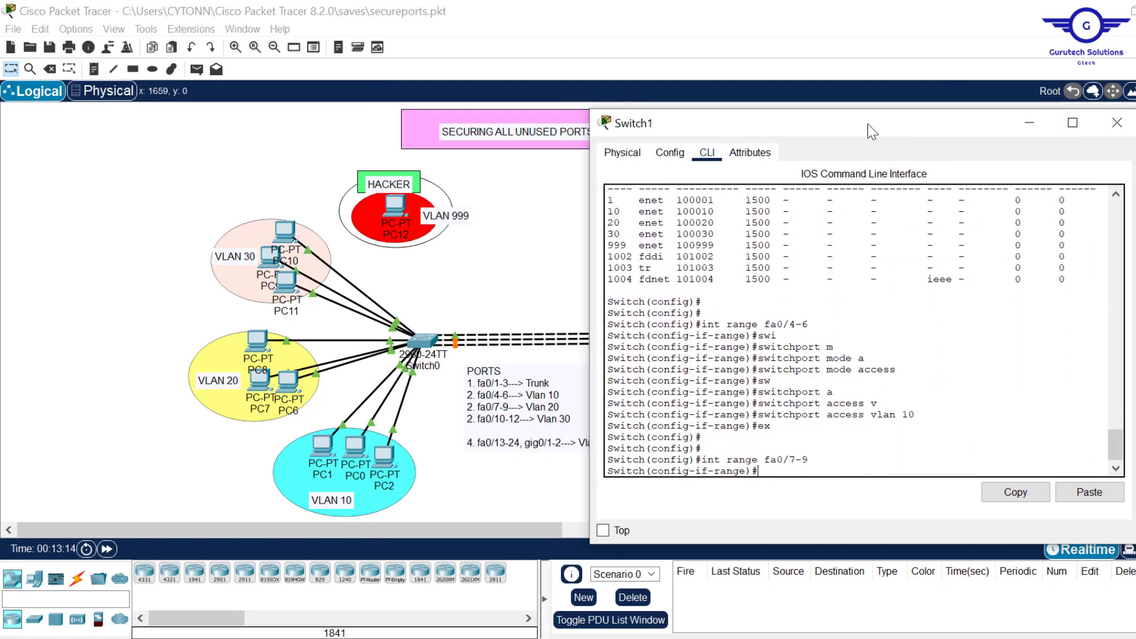
{"action": "type", "text": "switchport mode access"}
{"action": "key", "text": "Return"}
{"action": "type", "text": "switchport access vlan 20"}
{"action": "key", "text": "Return"}
{"action": "type", "text": "ex   switchport mode access"}
{"action": "key", "text": "BackSpace"}
{"action": "key", "text": "BackSpace"}
{"action": "key", "text": "BackSpace"}
{"action": "key", "text": "BackSpace"}
{"action": "key", "text": "BackSpace"}
{"action": "key", "text": "BackSpace"}
{"action": "key", "text": "BackSpace"}
{"action": "key", "text": "BackSpace"}
{"action": "key", "text": "BackSpace"}
{"action": "key", "text": "BackSpace"}
{"action": "key", "text": "BackSpace"}
{"action": "key", "text": "BackSpace"}
{"action": "key", "text": "BackSpace"}
{"action": "key", "text": "BackSpace"}
{"action": "key", "text": "BackSpace"}
{"action": "key", "text": "BackSpace"}
{"action": "key", "text": "BackSpace"}
{"action": "key", "text": "BackSpace"}
{"action": "key", "text": "BackSpace"}
{"action": "key", "text": "BackSpace"}
Step: Set Switch1's ports fa0/10-12 to switchport access mode in VLAN 30 and exit the range configuration
{"action": "type", "text": "int range fa0/10-12"}
{"action": "key", "text": "Return"}
{"action": "type", "text": "switchport mode access"}
{"action": "key", "text": "Return"}
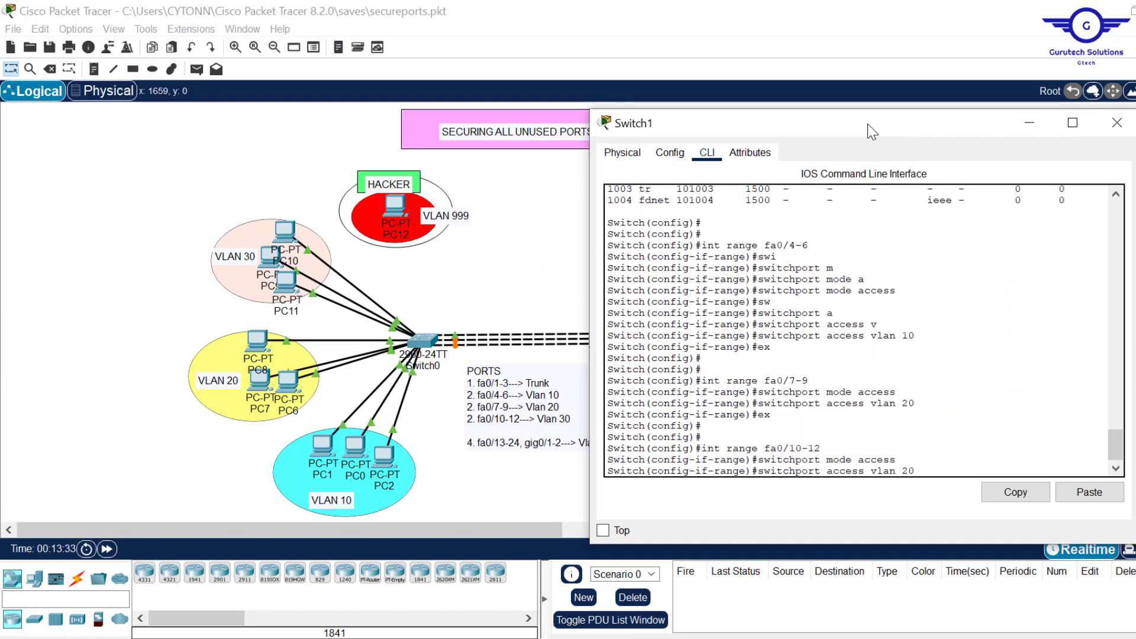
{"action": "type", "text": "switchport access vlan 30"}
{"action": "key", "text": "Return"}
{"action": "type", "text": "ex"}
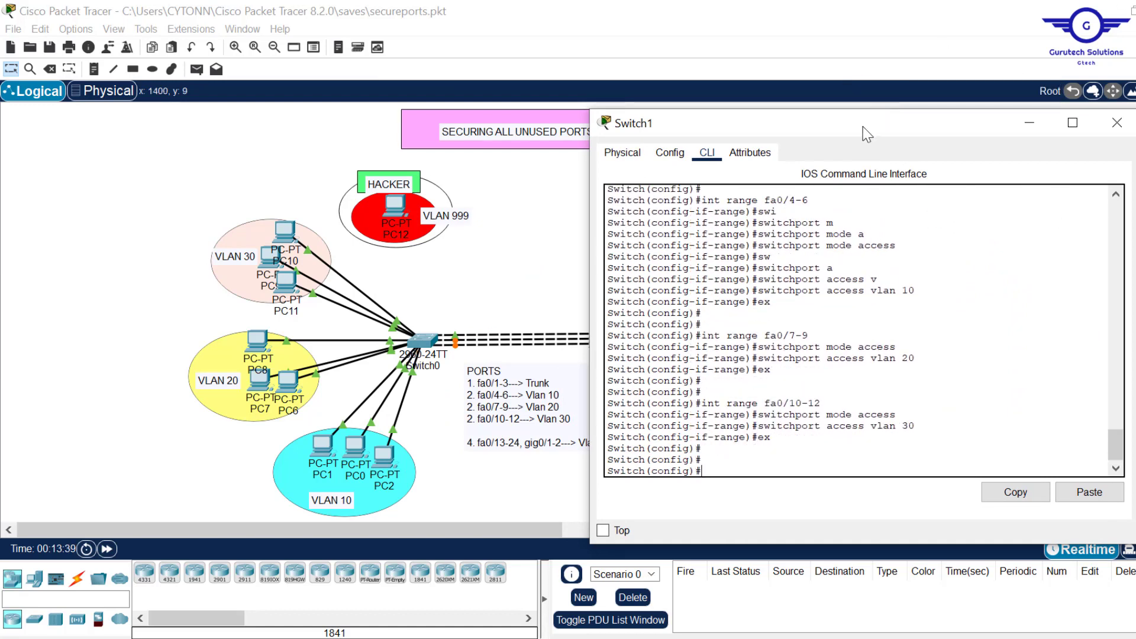
Step: Switch to config-guide.txt in Notepad and review items 4 and 5 about assigning usable and unused ports
{"action": "left_click_drag", "start_coordinate": [862, 132], "coordinate": [926, 154]}
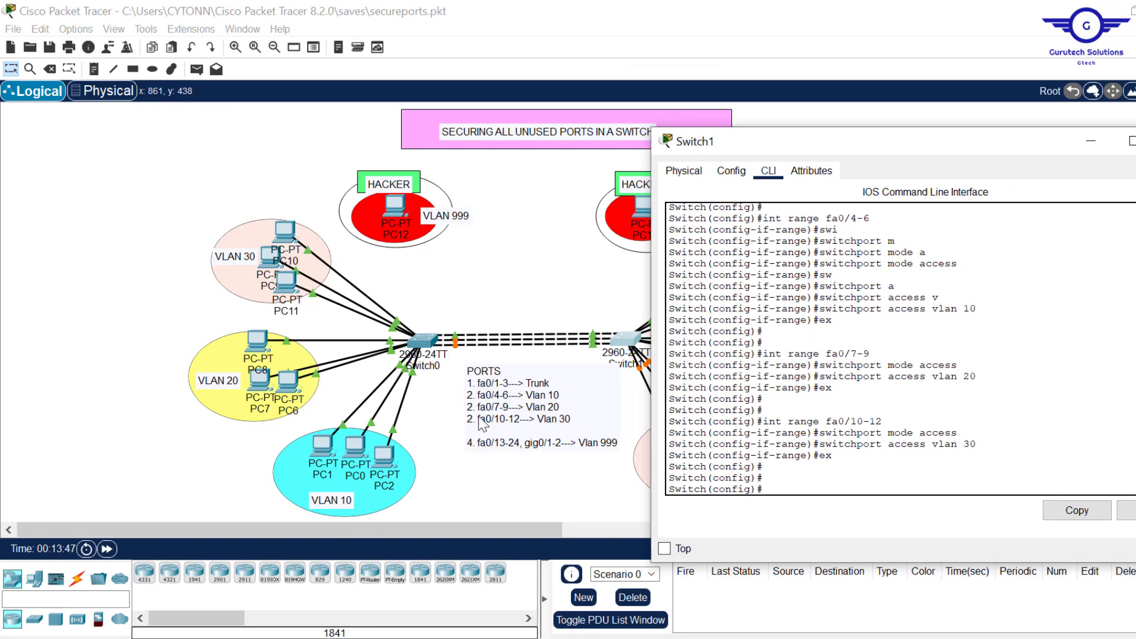
{"action": "key", "text": "alt+Tab"}
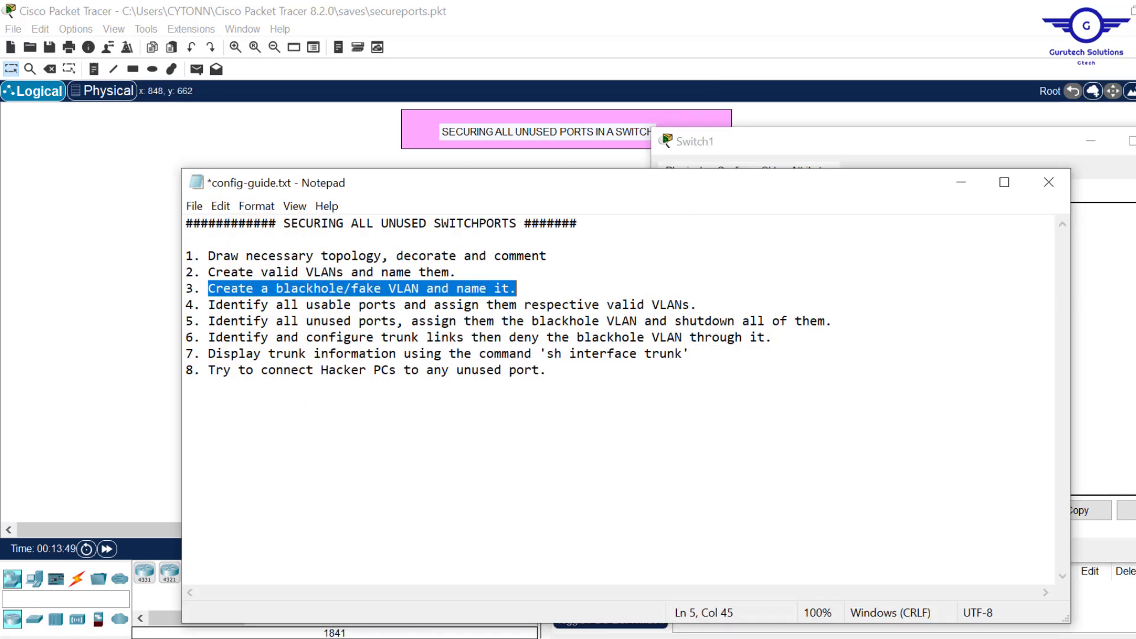
{"action": "left_click", "coordinate": [210, 319]}
{"action": "left_click_drag", "start_coordinate": [210, 305], "coordinate": [652, 304]}
{"action": "left_click_drag", "start_coordinate": [201, 322], "coordinate": [819, 326]}
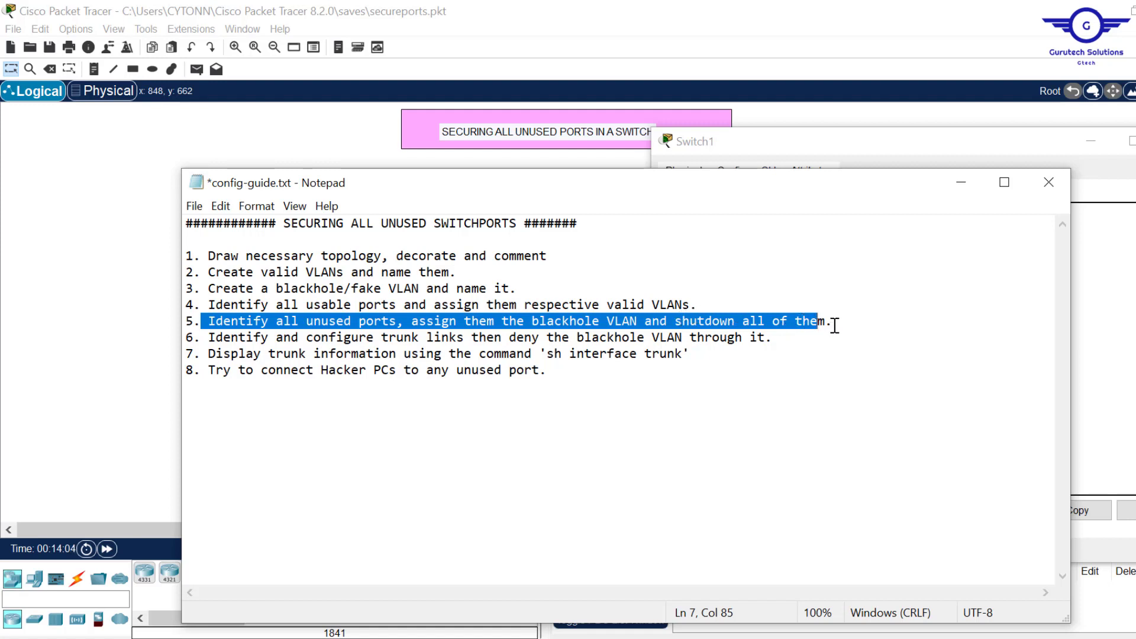
Step: Put away the Switch1 window, move the Notepad guide aside and return to the Packet Tracer topology
{"action": "left_click", "coordinate": [803, 146]}
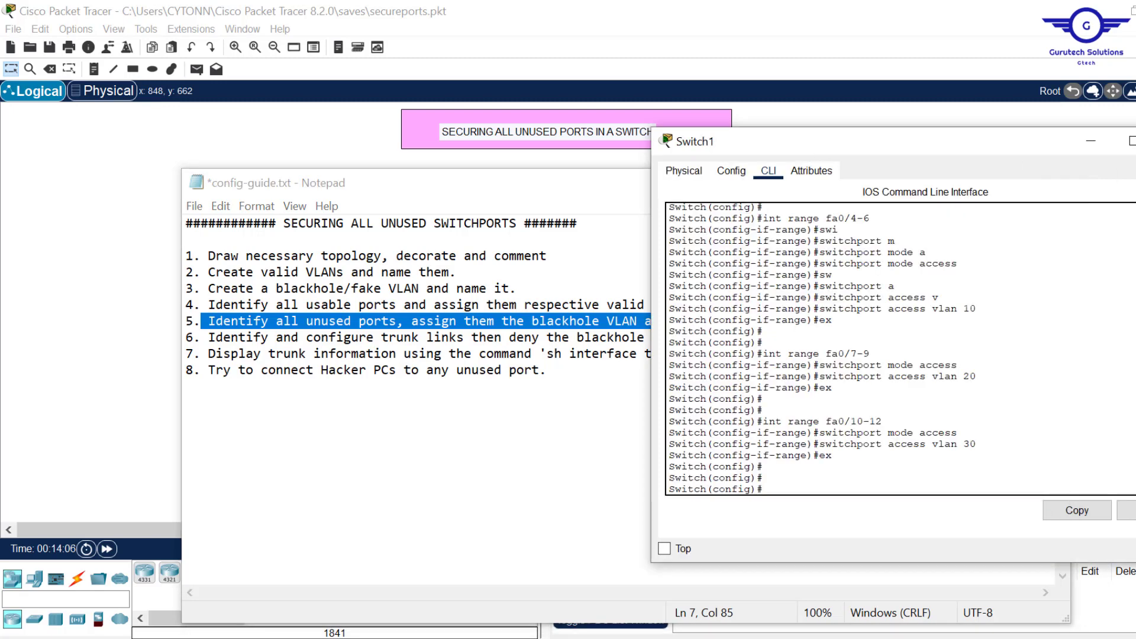
{"action": "left_click", "coordinate": [1135, 141]}
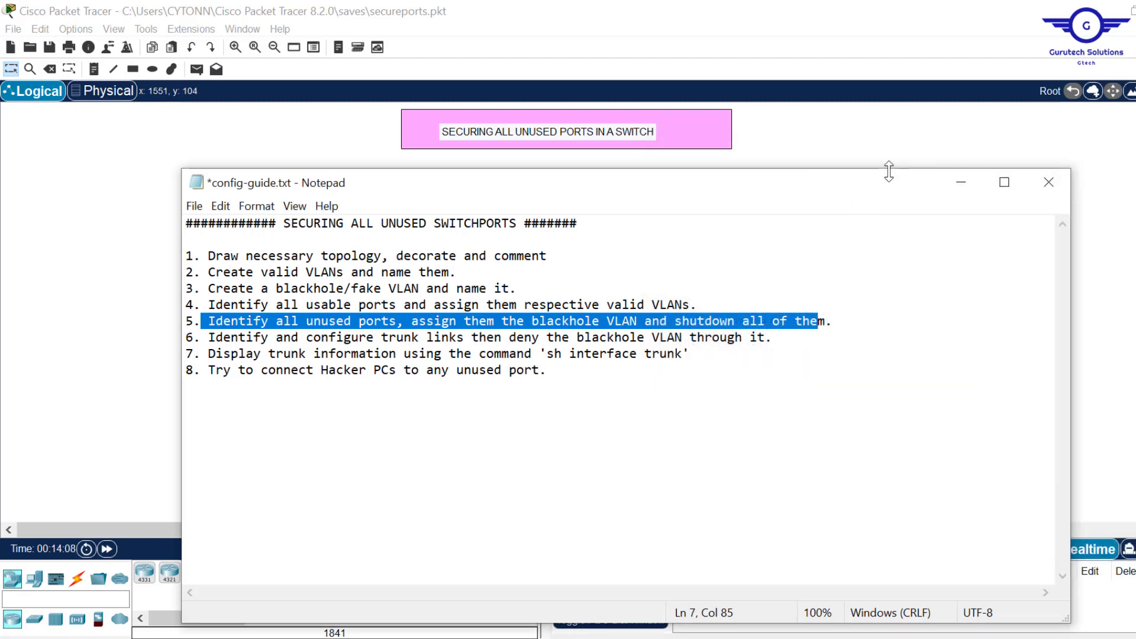
{"action": "left_click_drag", "start_coordinate": [834, 194], "coordinate": [763, 450]}
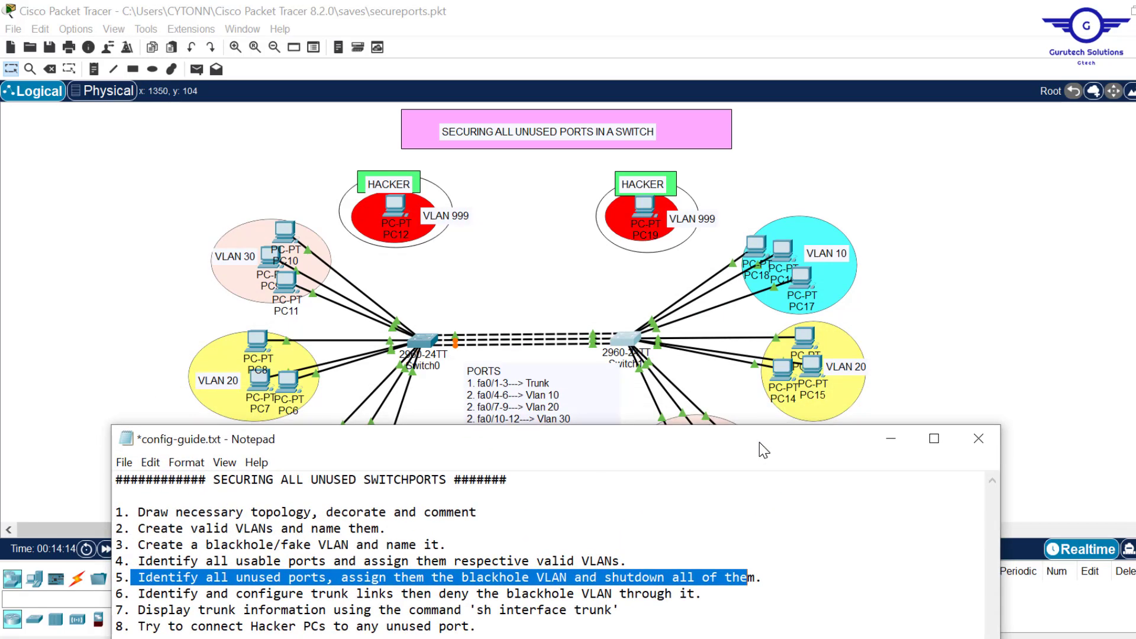
{"action": "left_click", "coordinate": [507, 261]}
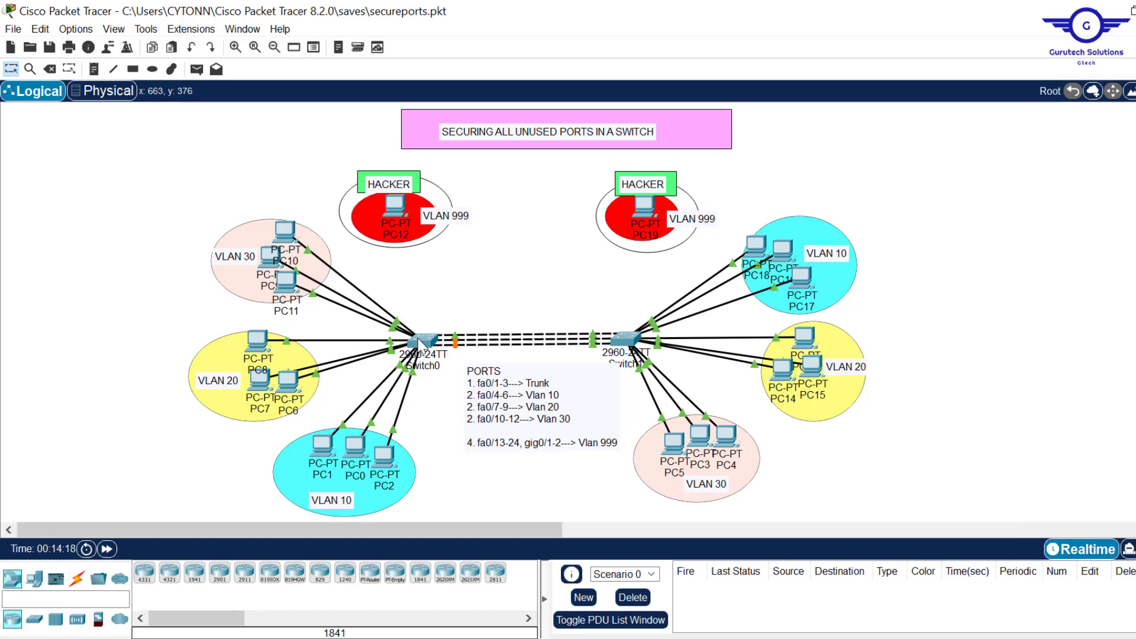
Step: Enter configuration of interface range fa0/13-24, gig0/1-2 on Switch0
{"action": "mouse_move", "coordinate": [421, 347]}
{"action": "left_click", "coordinate": [421, 341]}
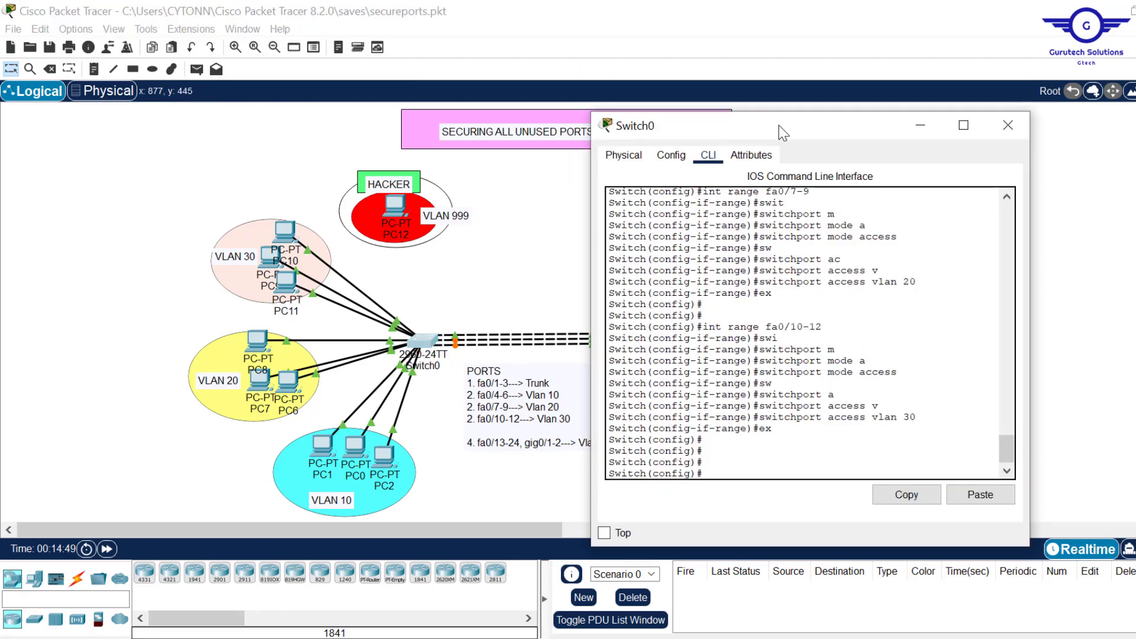
{"action": "left_click_drag", "start_coordinate": [778, 126], "coordinate": [681, 108]}
{"action": "type", "text": "int"}
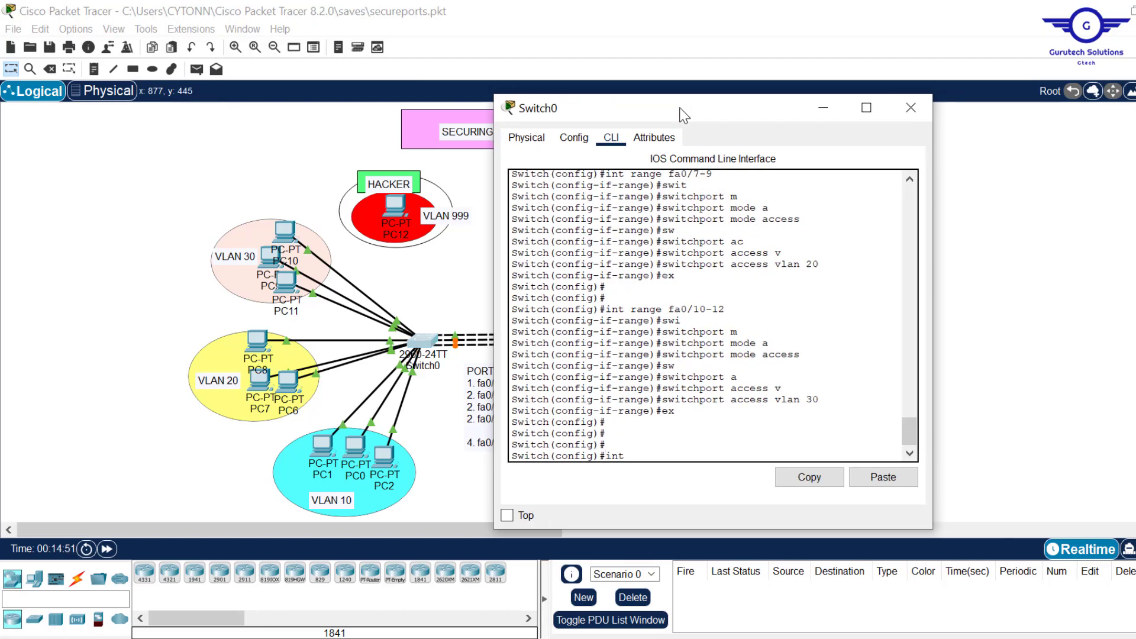
{"action": "type", "text": " range fa0/13-24, gig0/1-2"}
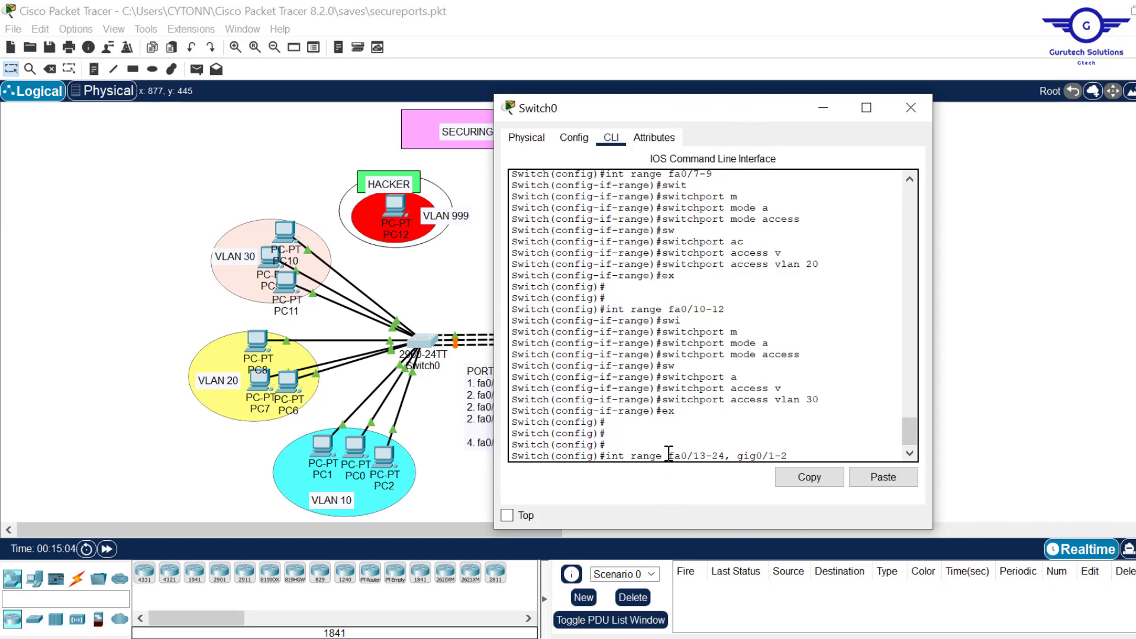
{"action": "left_click_drag", "start_coordinate": [668, 453], "coordinate": [791, 454]}
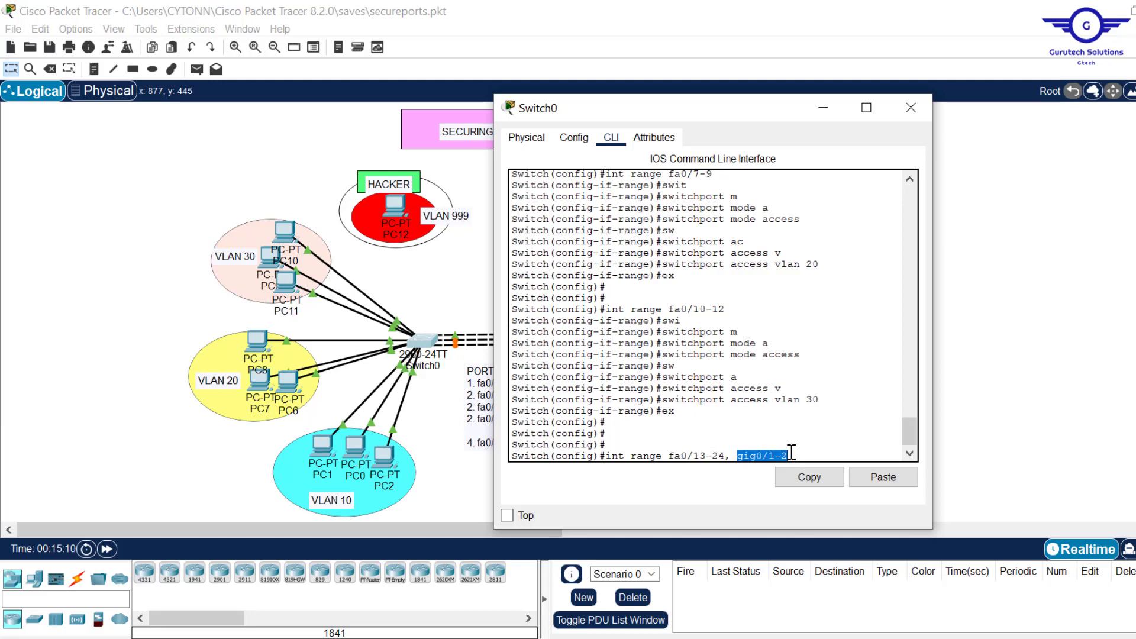
{"action": "left_click", "coordinate": [791, 453]}
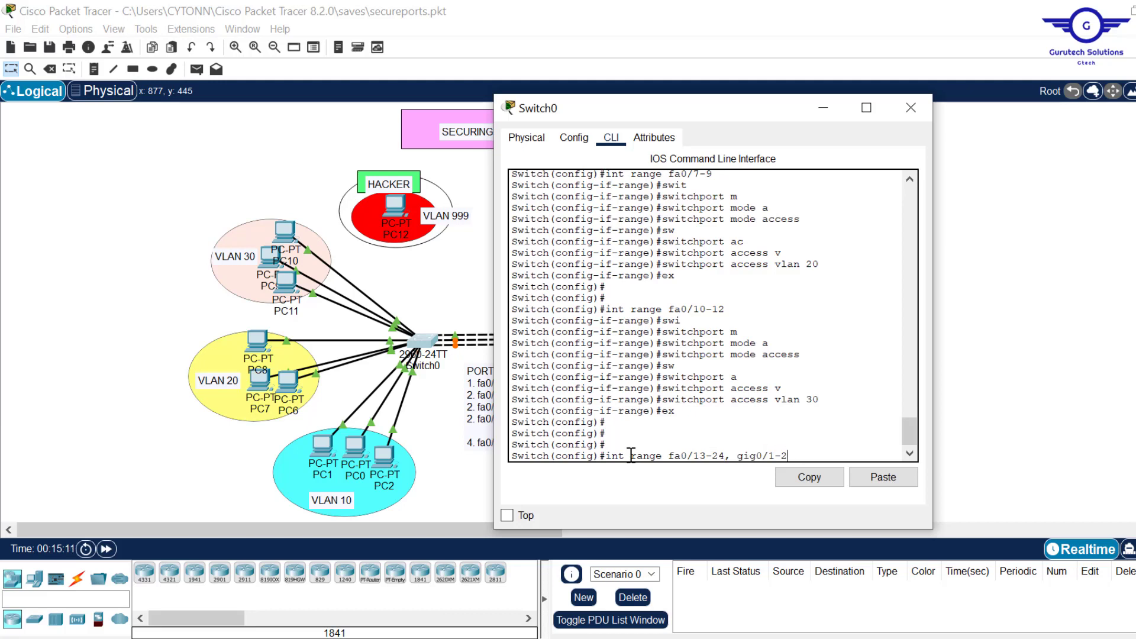
{"action": "left_click_drag", "start_coordinate": [632, 456], "coordinate": [663, 452]}
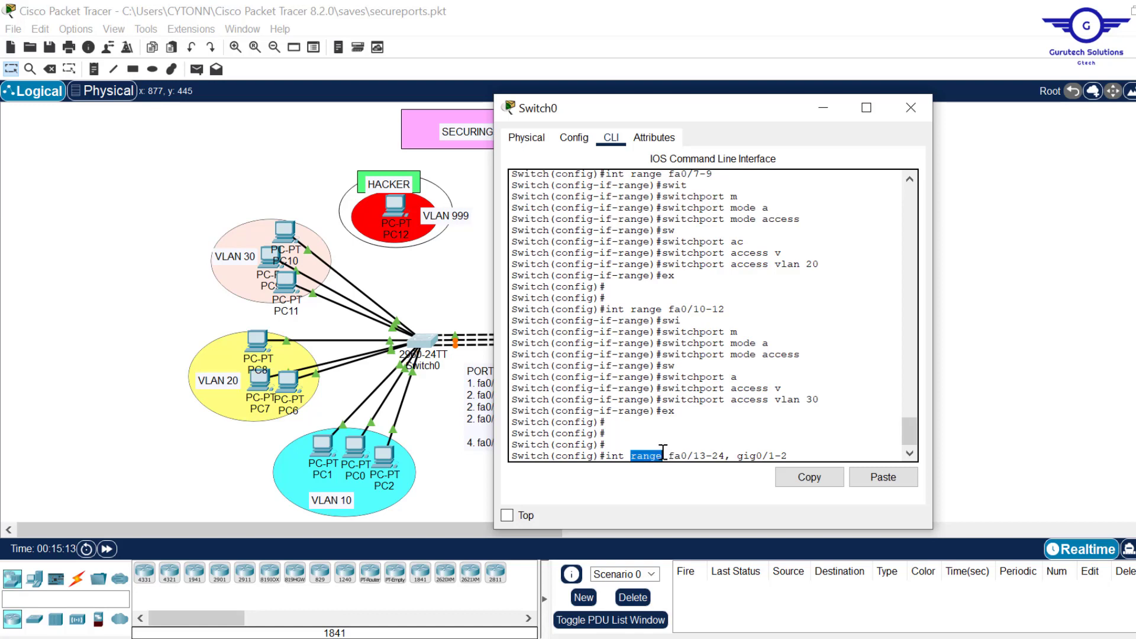
{"action": "left_click_drag", "start_coordinate": [664, 445], "coordinate": [790, 456]}
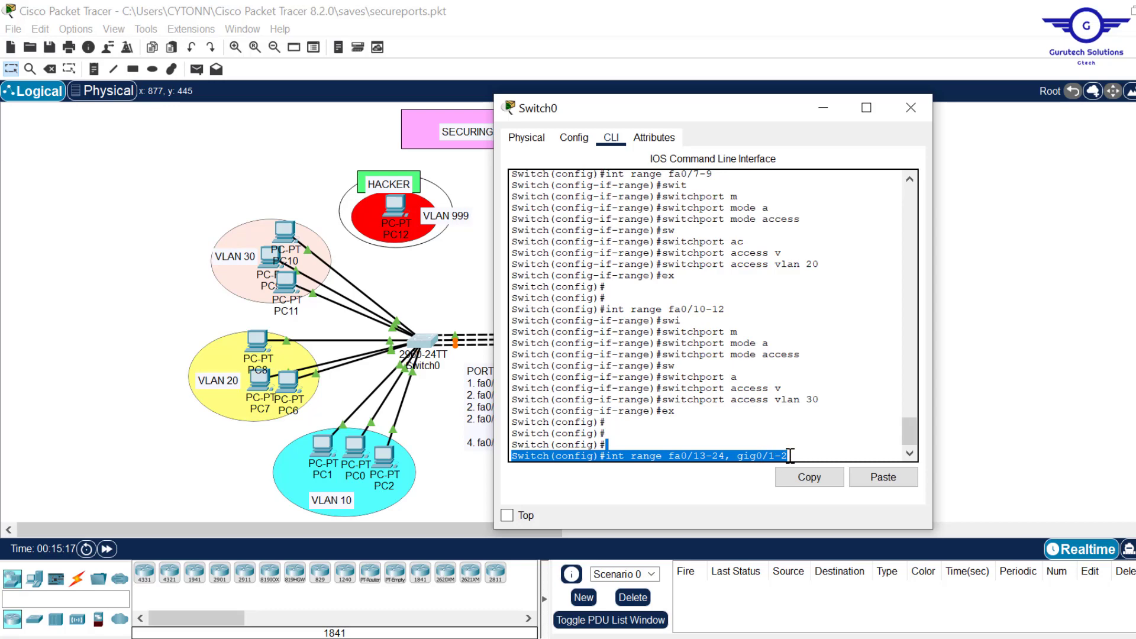
{"action": "left_click", "coordinate": [790, 455]}
{"action": "key", "text": "Return"}
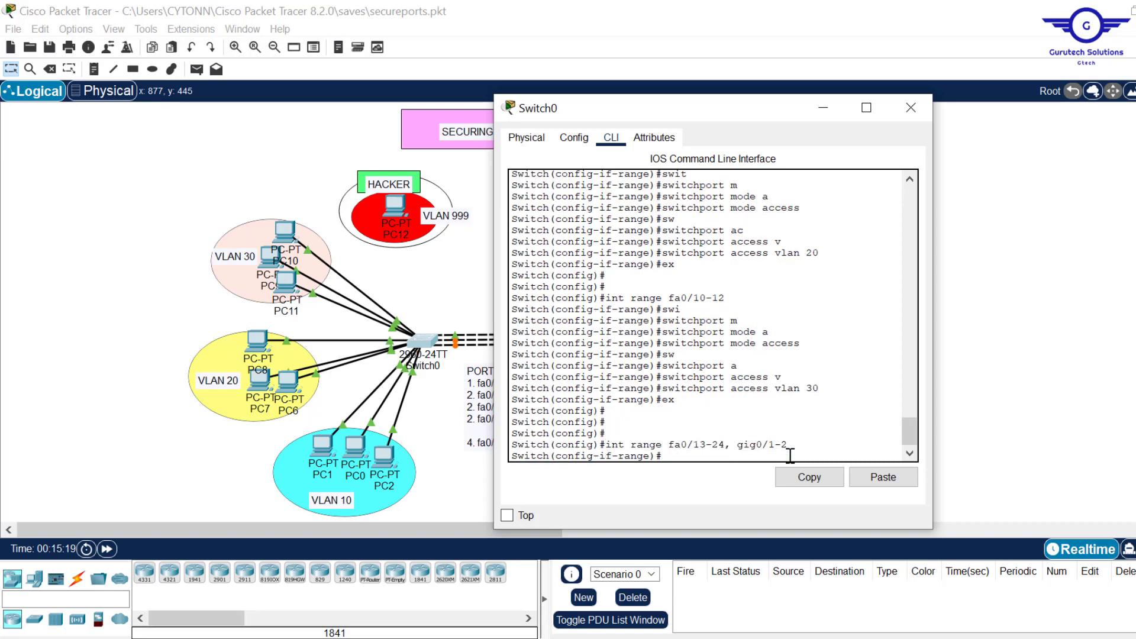
Step: Recheck guide item 5 on unused ports, and set Switch0's fa0/13-24, gig0/1-2 range to switchport mode access
{"action": "key", "text": "alt+Tab"}
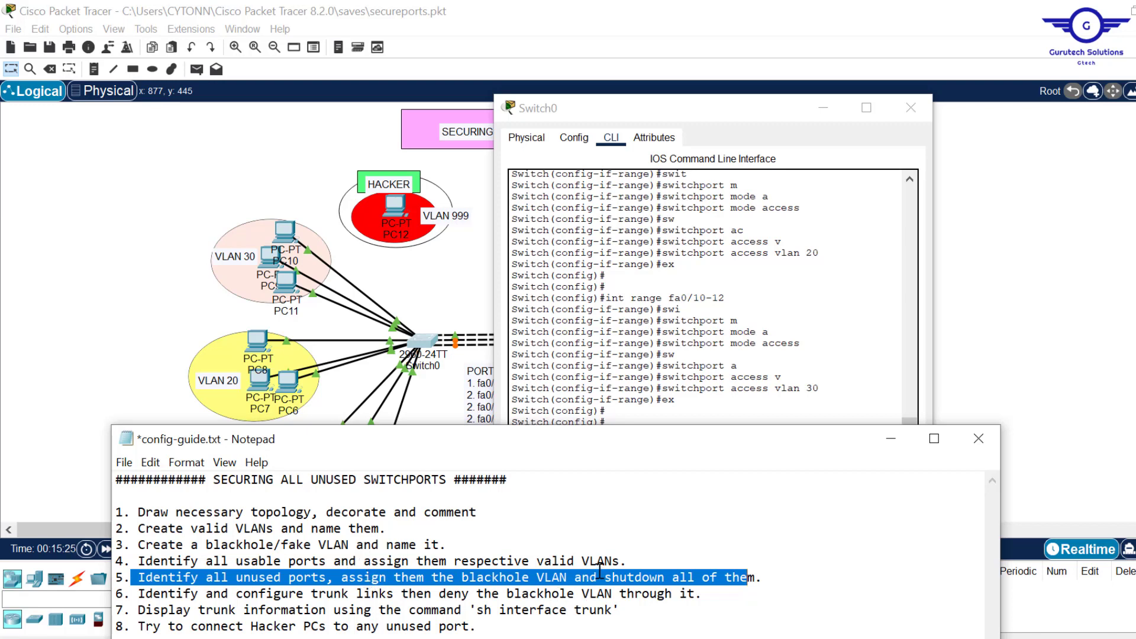
{"action": "left_click", "coordinate": [753, 381]}
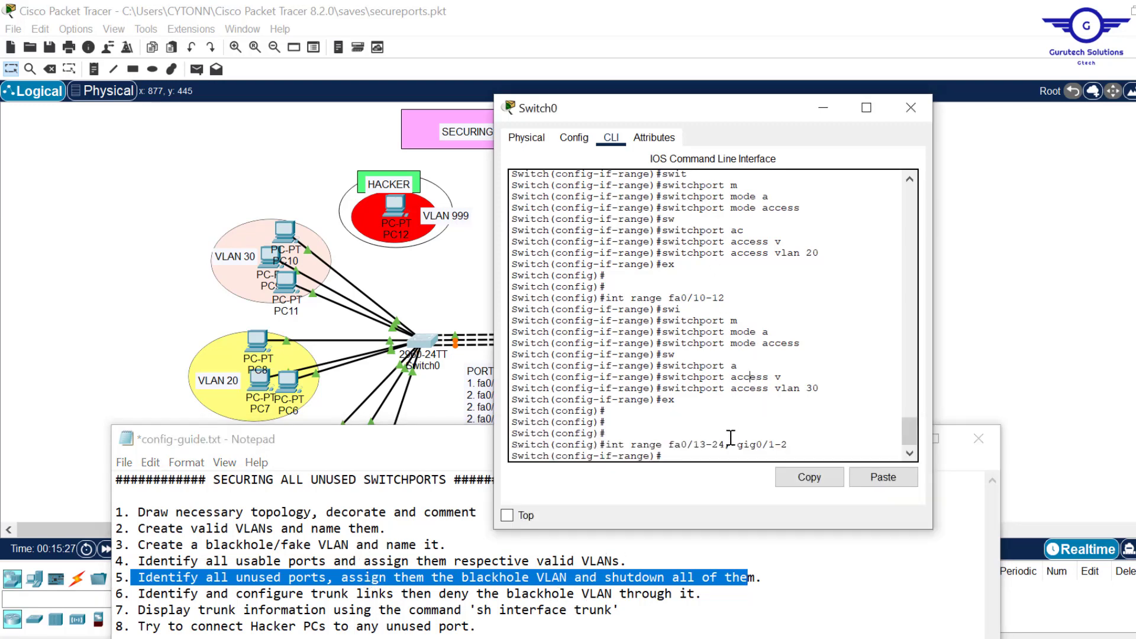
{"action": "key", "text": "Return"}
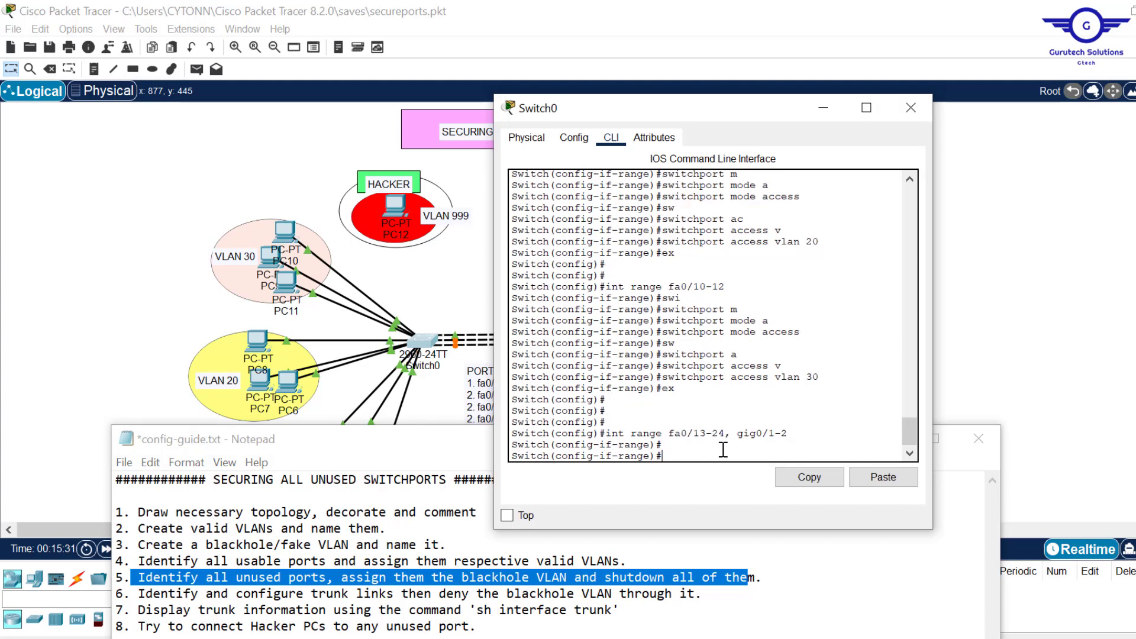
{"action": "type", "text": "swit"}
{"action": "key", "text": "Tab"}
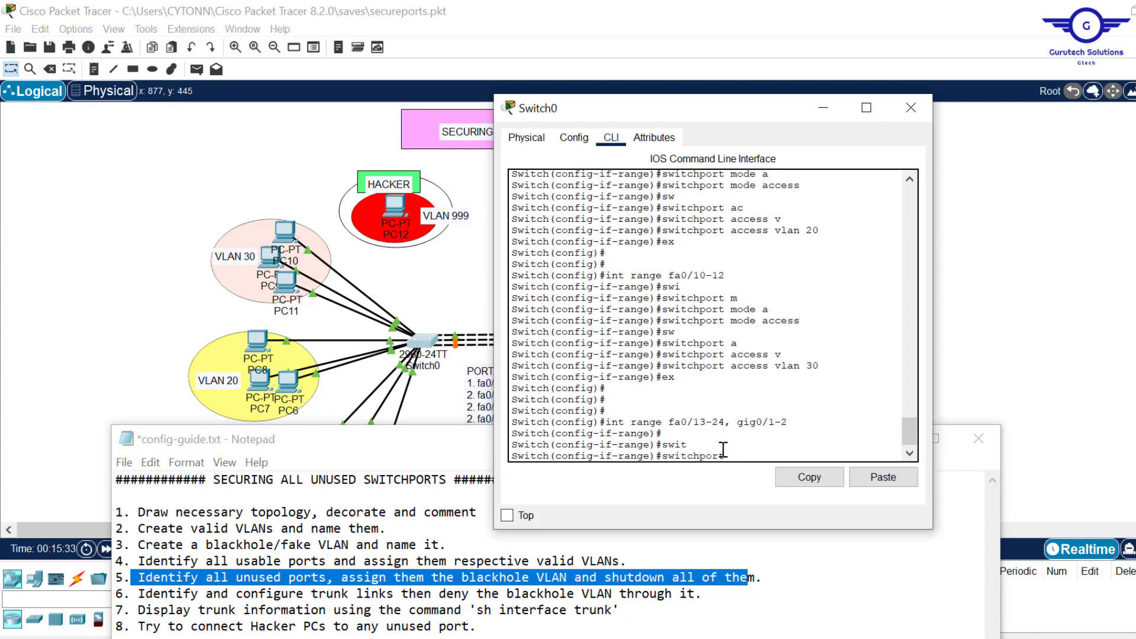
{"action": "type", "text": "m"}
{"action": "key", "text": "Tab"}
{"action": "type", "text": "a"}
{"action": "key", "text": "Tab"}
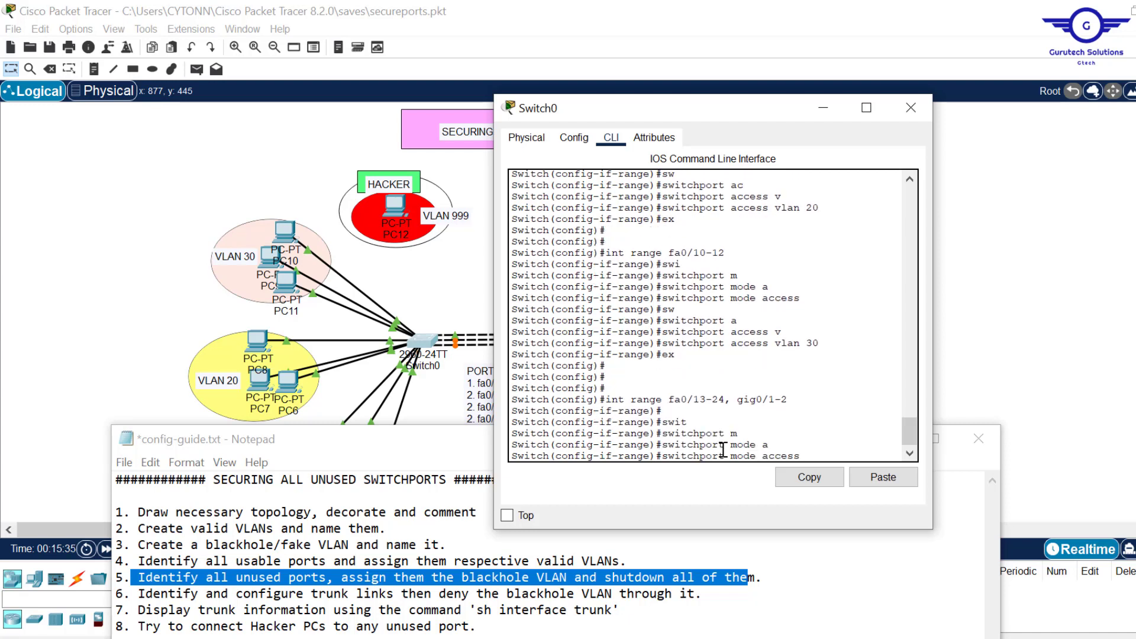
{"action": "key", "text": "Return"}
Step: Assign Switch0's selected unused port range to access VLAN 999
{"action": "type", "text": "sw"}
{"action": "key", "text": "Tab"}
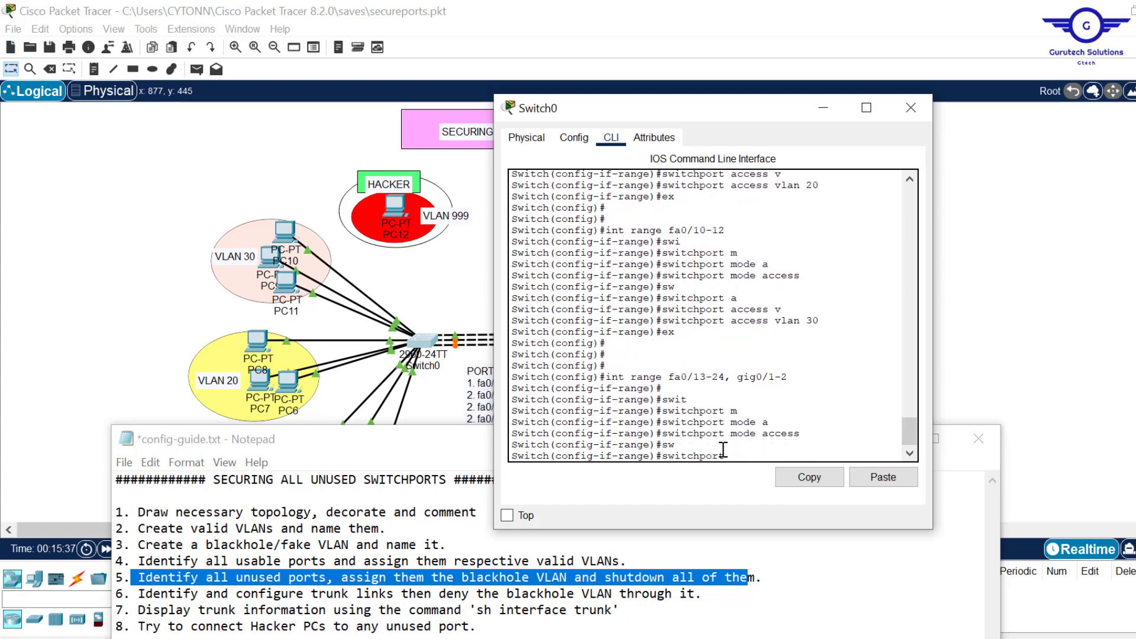
{"action": "type", "text": "a"}
{"action": "key", "text": "Tab"}
{"action": "type", "text": "v"}
{"action": "key", "text": "Tab"}
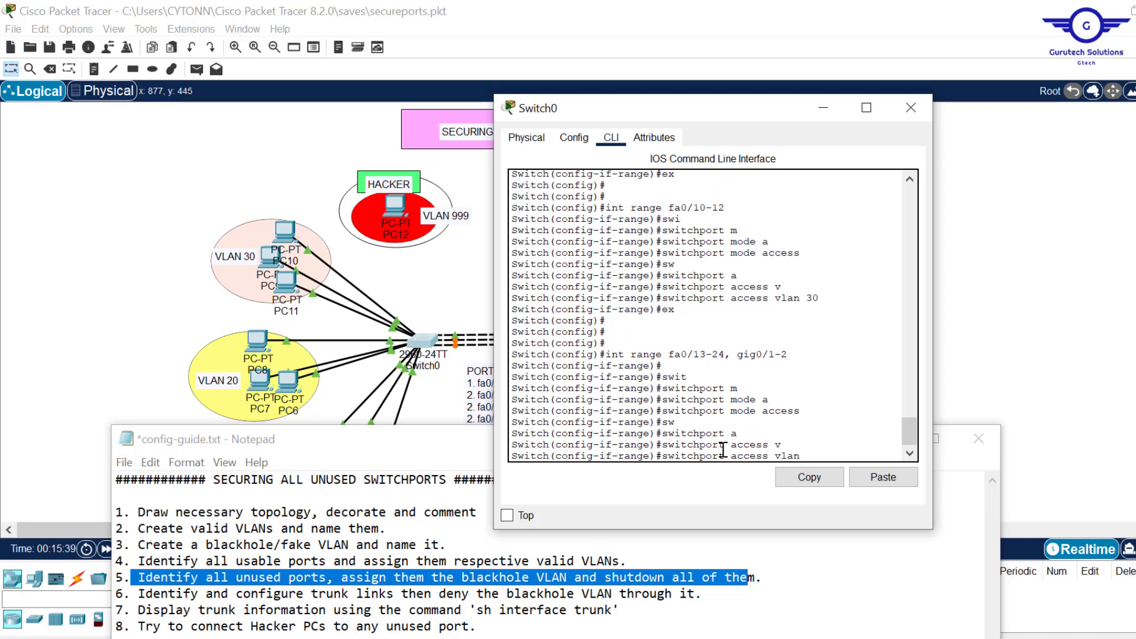
{"action": "type", "text": "999"}
{"action": "key", "text": "Return"}
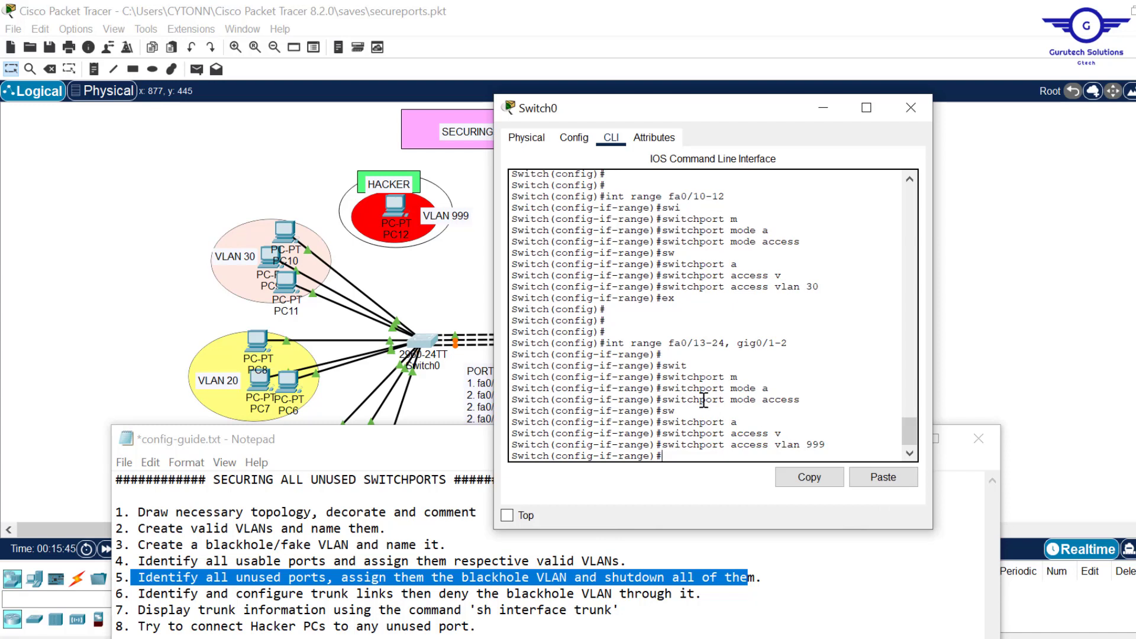
Step: Shut down all the unused ports in Switch0's selected range and exit the range configuration
{"action": "type", "text": "shut"}
{"action": "key", "text": "Tab"}
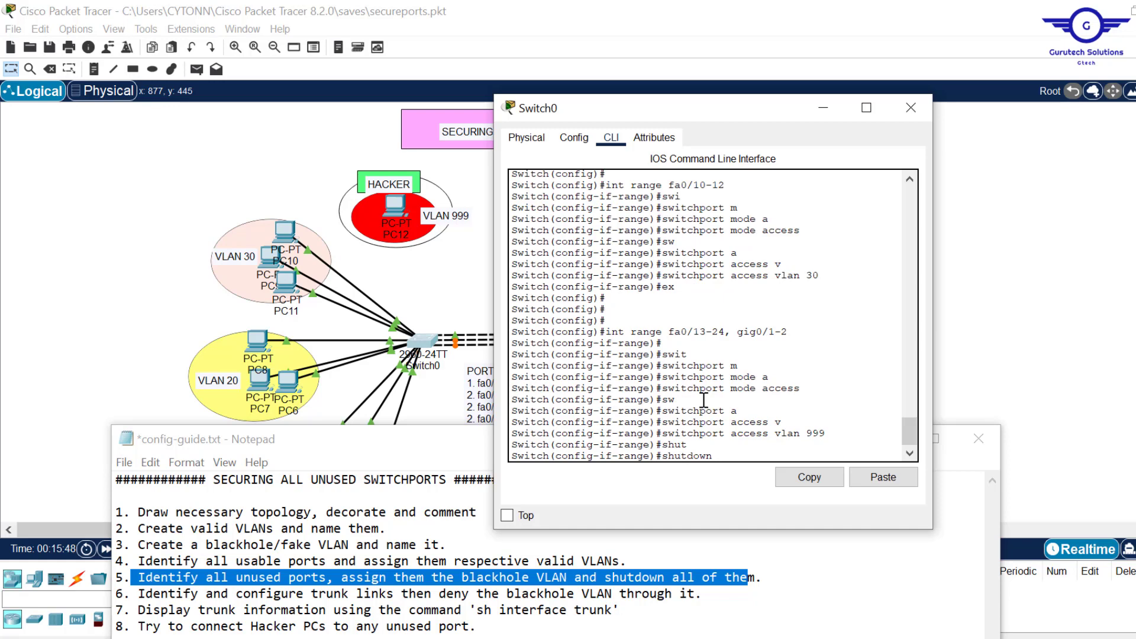
{"action": "key", "text": "Return"}
{"action": "type", "text": "e"}
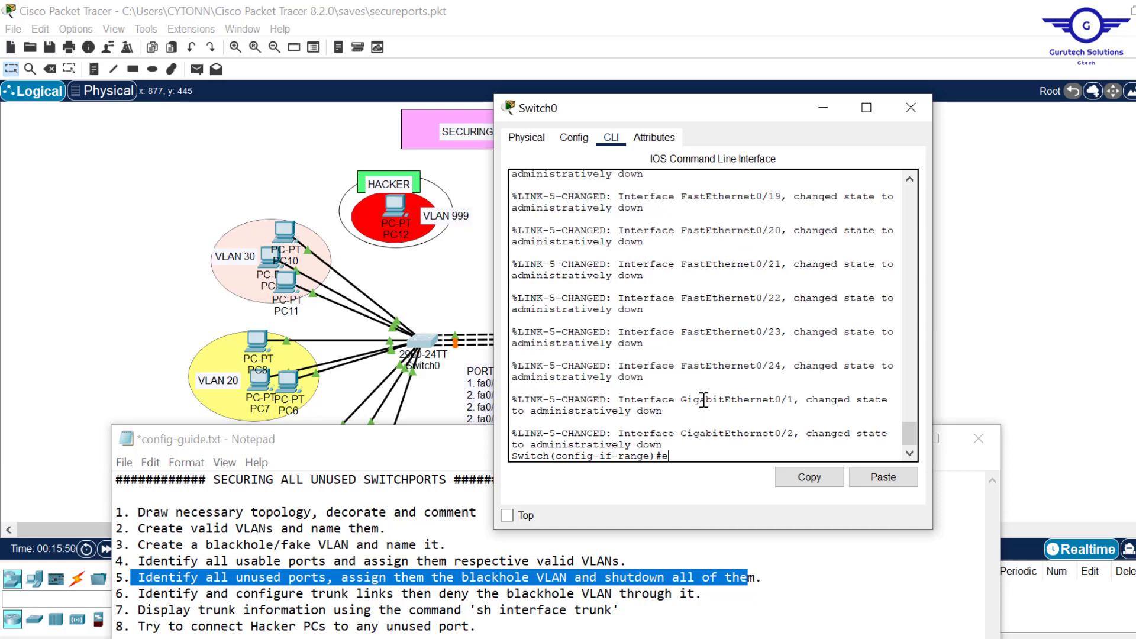
{"action": "type", "text": "xit"}
{"action": "key", "text": "Return"}
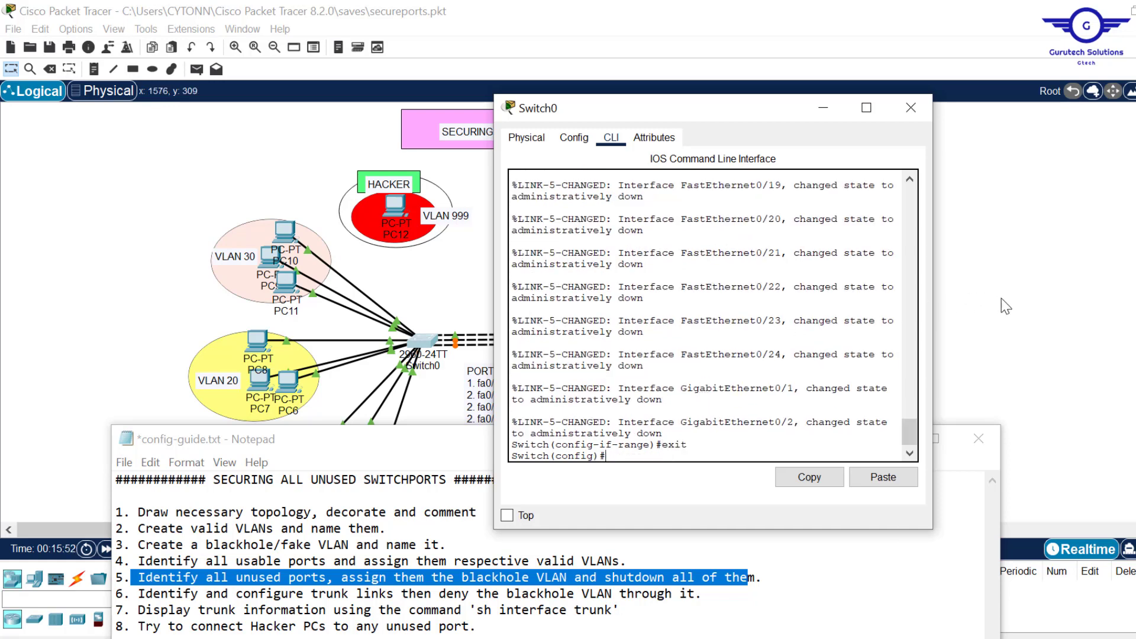
Step: Return to the topology, check Switch1's port summary and open its command line
{"action": "left_click", "coordinate": [1058, 301]}
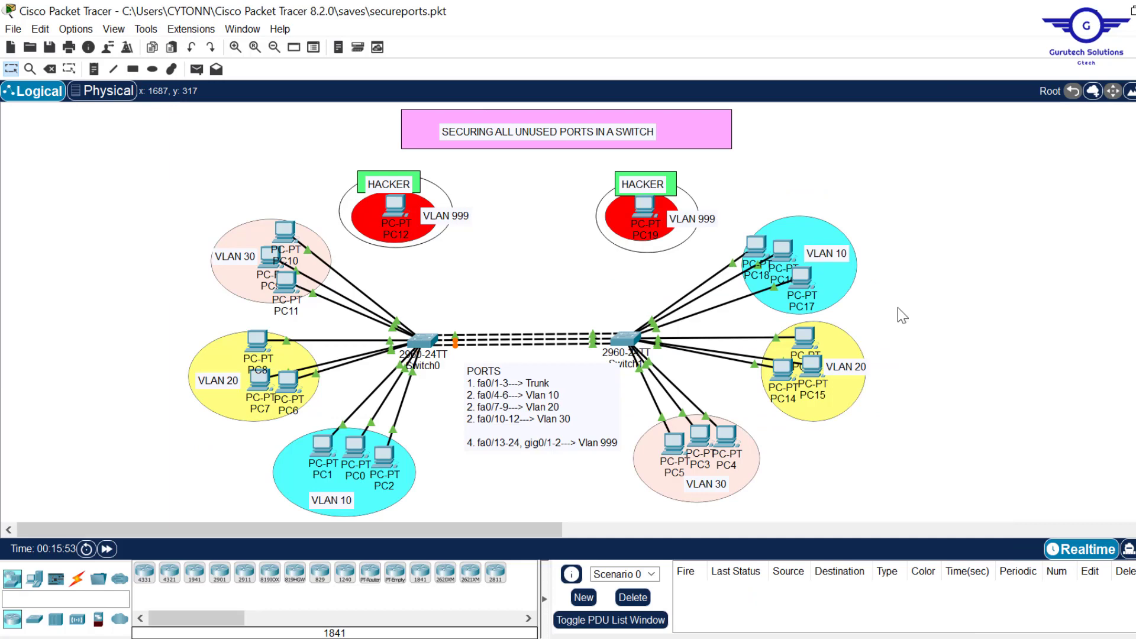
{"action": "left_click", "coordinate": [632, 339]}
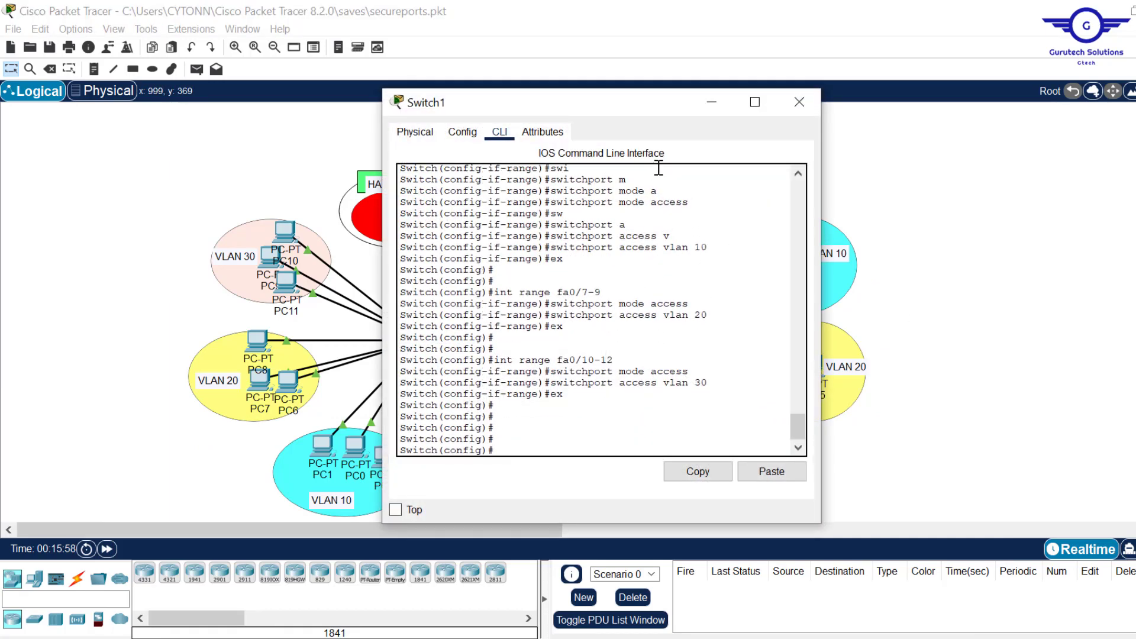
{"action": "left_click_drag", "start_coordinate": [604, 104], "coordinate": [253, 118]}
{"action": "left_click", "coordinate": [591, 161]}
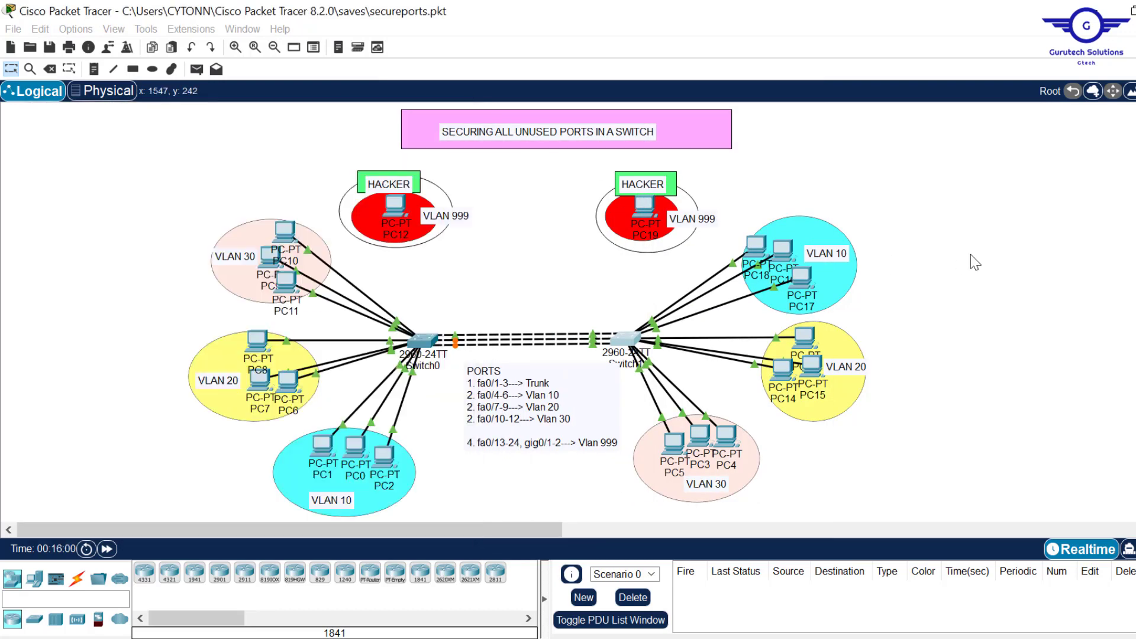
{"action": "mouse_move", "coordinate": [623, 335]}
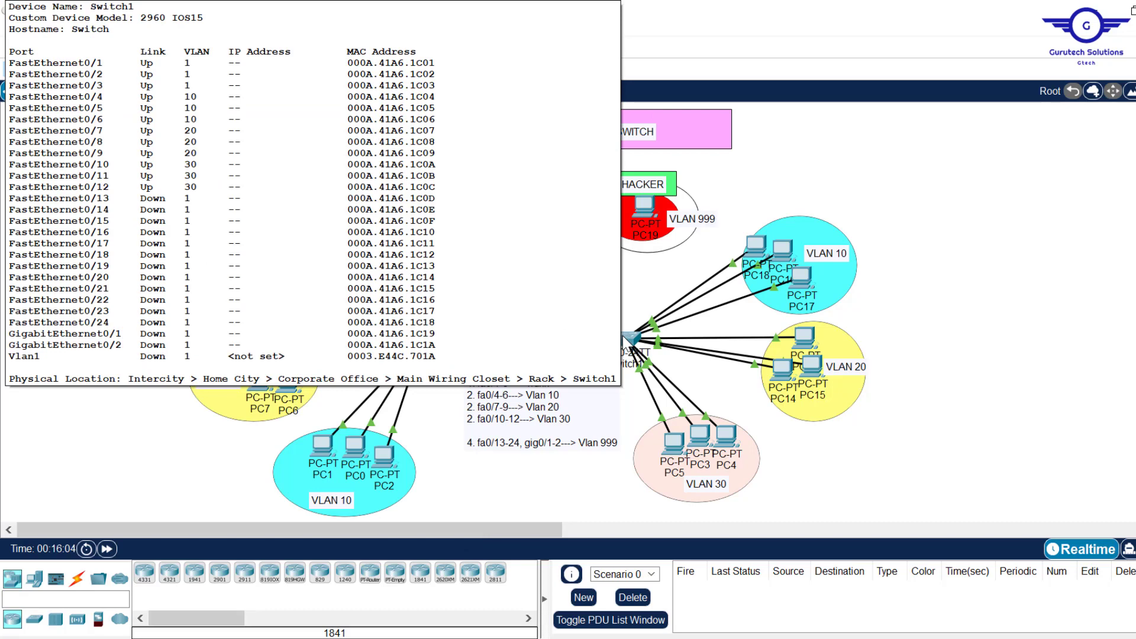
{"action": "left_click", "coordinate": [623, 335]}
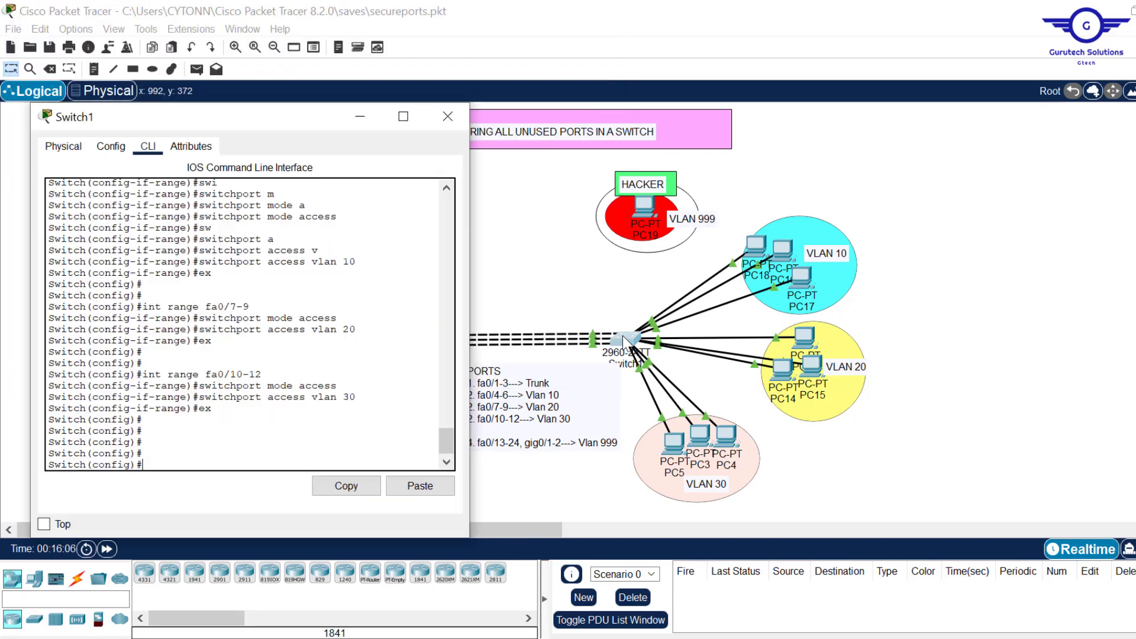
Step: Move the Switch1 window clear of the port list and enter configuration of interface range fa0/13-24, gig0/1-2
{"action": "left_click_drag", "start_coordinate": [272, 118], "coordinate": [856, 95]}
{"action": "type", "text": "i"}
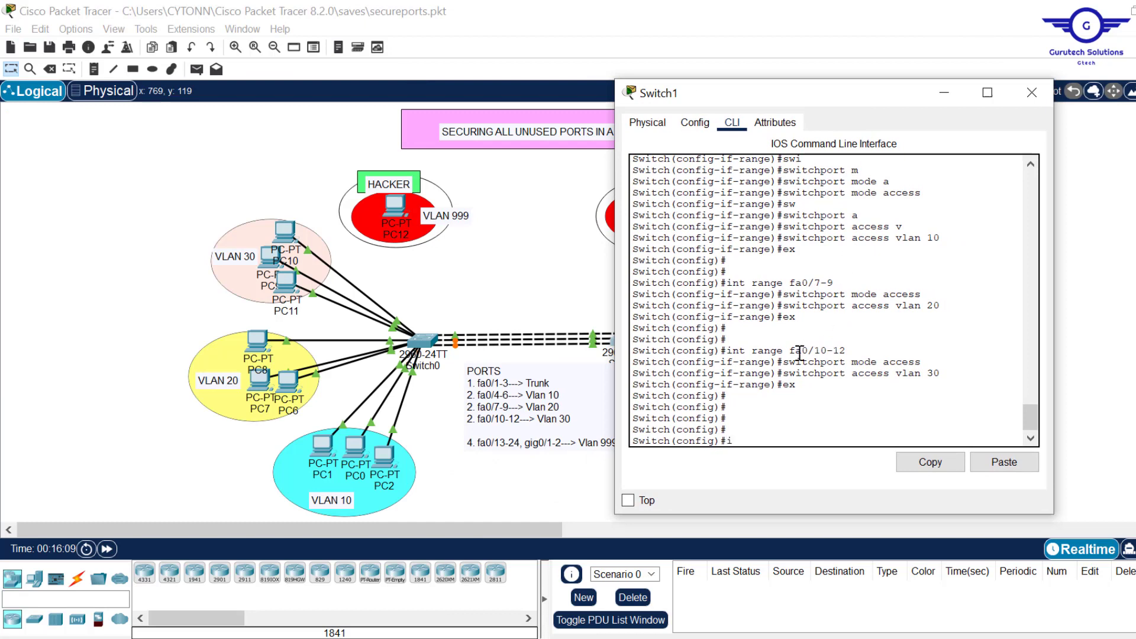
{"action": "type", "text": "nt rang"}
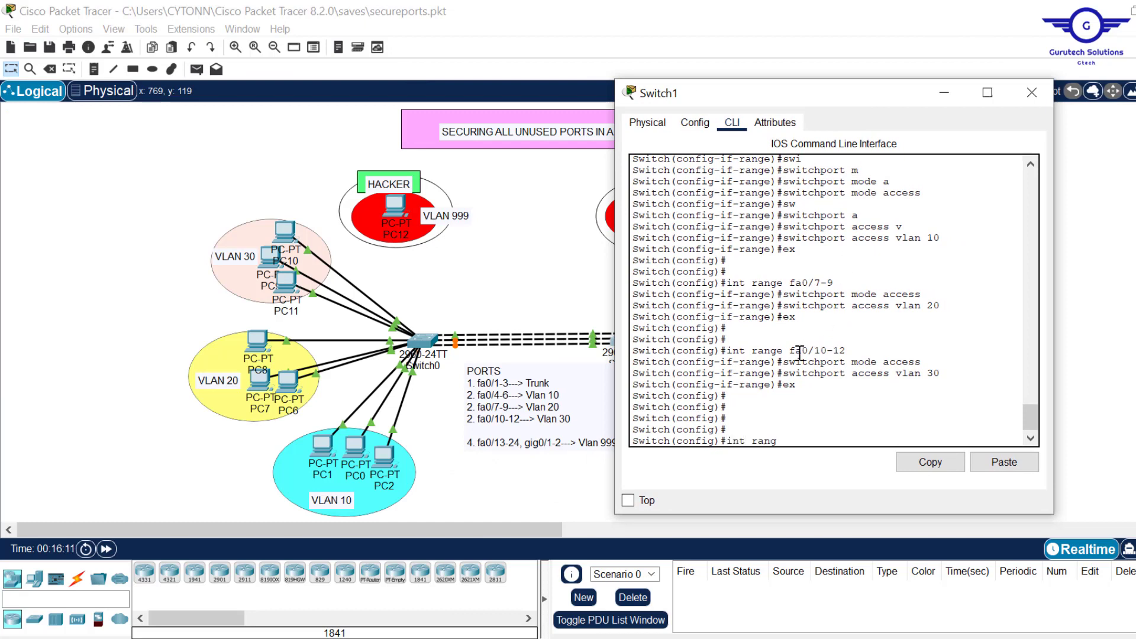
{"action": "type", "text": "e fa0/13-24, gig0/1-2"}
{"action": "key", "text": "Return"}
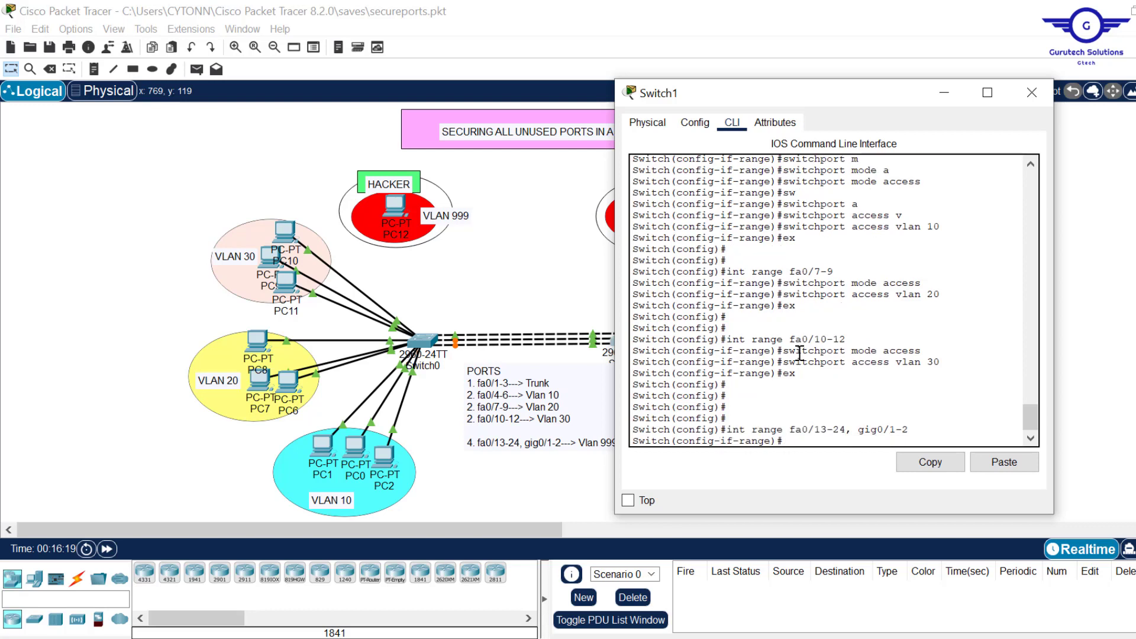
{"action": "type", "text": "swit"}
{"action": "key", "text": "Tab"}
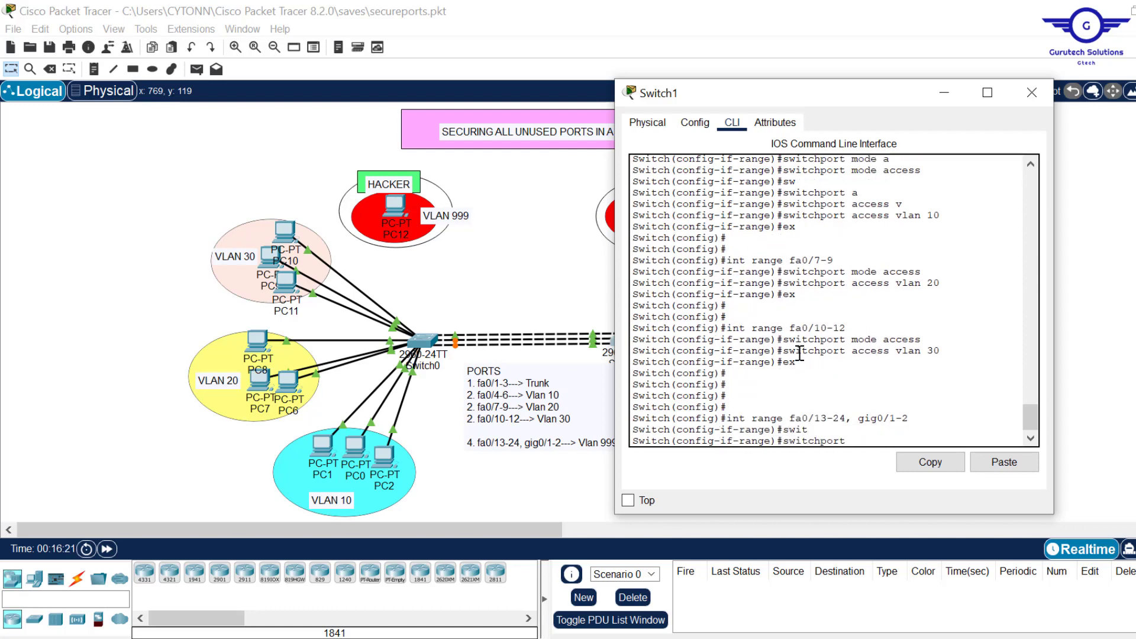
{"action": "type", "text": "a"}
{"action": "key", "text": "Tab"}
{"action": "key", "text": "Return"}
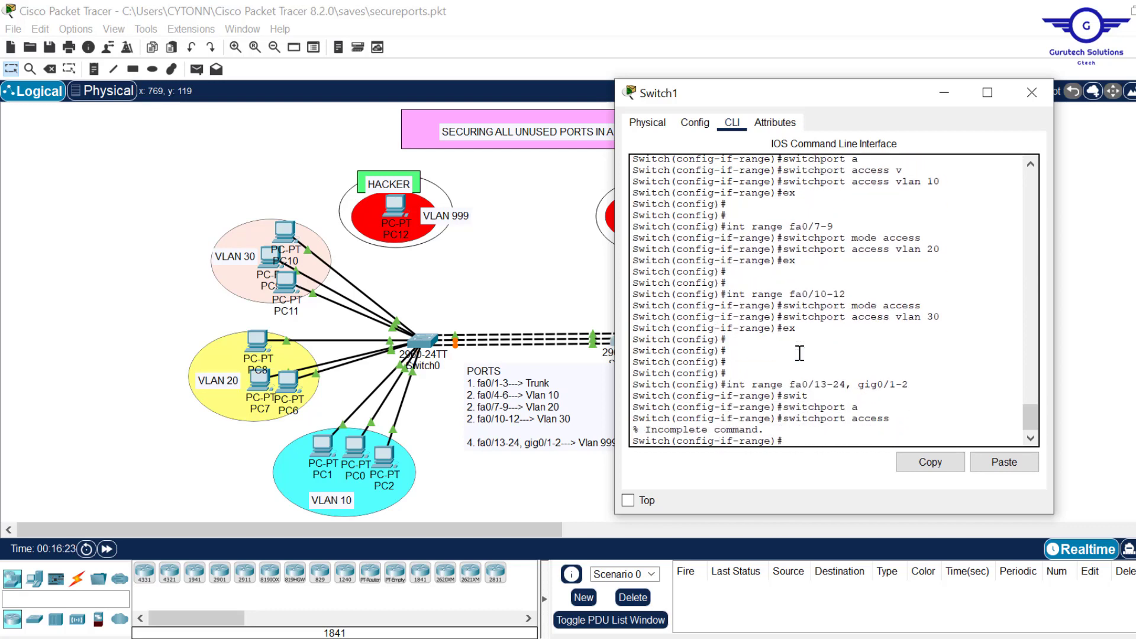
Step: Correct the recalled command to set Switch1's unused port range to switchport mode access
{"action": "key", "text": "Up"}
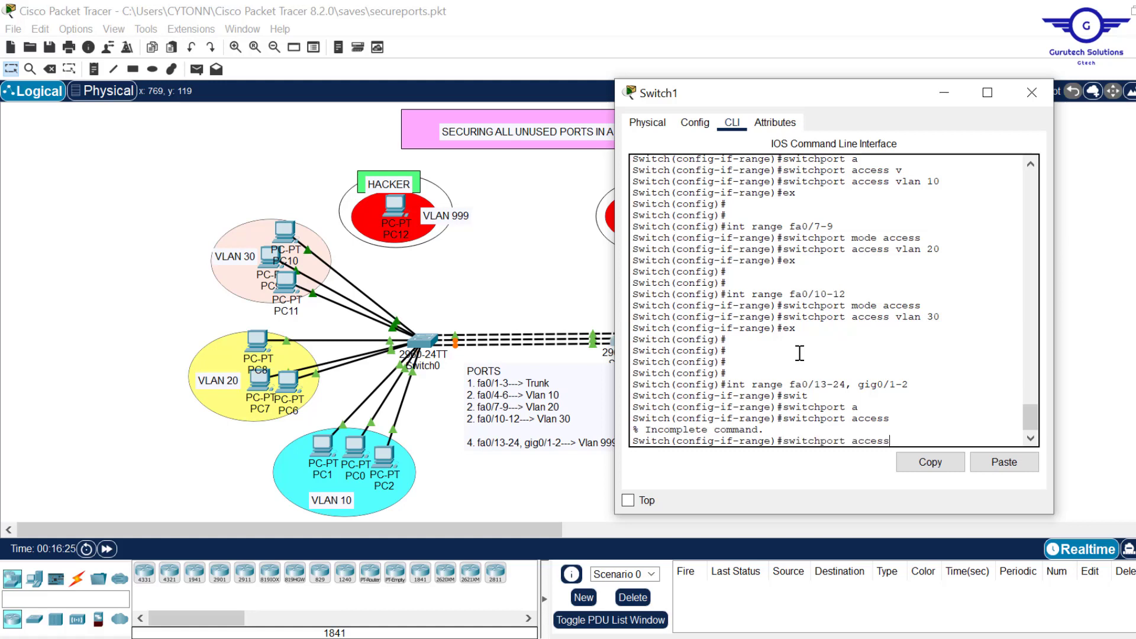
{"action": "key", "text": "BackSpace"}
{"action": "key", "text": "BackSpace"}
{"action": "key", "text": "BackSpace"}
{"action": "key", "text": "BackSpace"}
{"action": "key", "text": "BackSpace"}
{"action": "type", "text": "m"}
{"action": "key", "text": "Tab"}
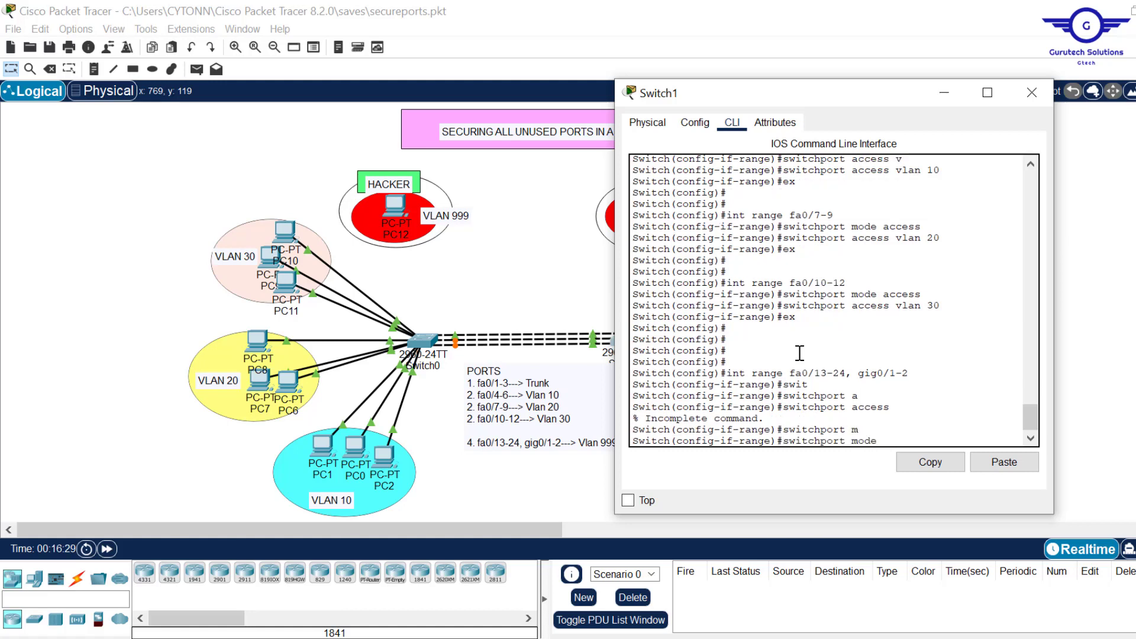
{"action": "type", "text": "a"}
{"action": "key", "text": "Tab"}
{"action": "key", "text": "Return"}
Step: Assign Switch1's selected unused port range to access VLAN 999
{"action": "type", "text": "sw"}
{"action": "key", "text": "Tab"}
{"action": "key", "text": "Tab"}
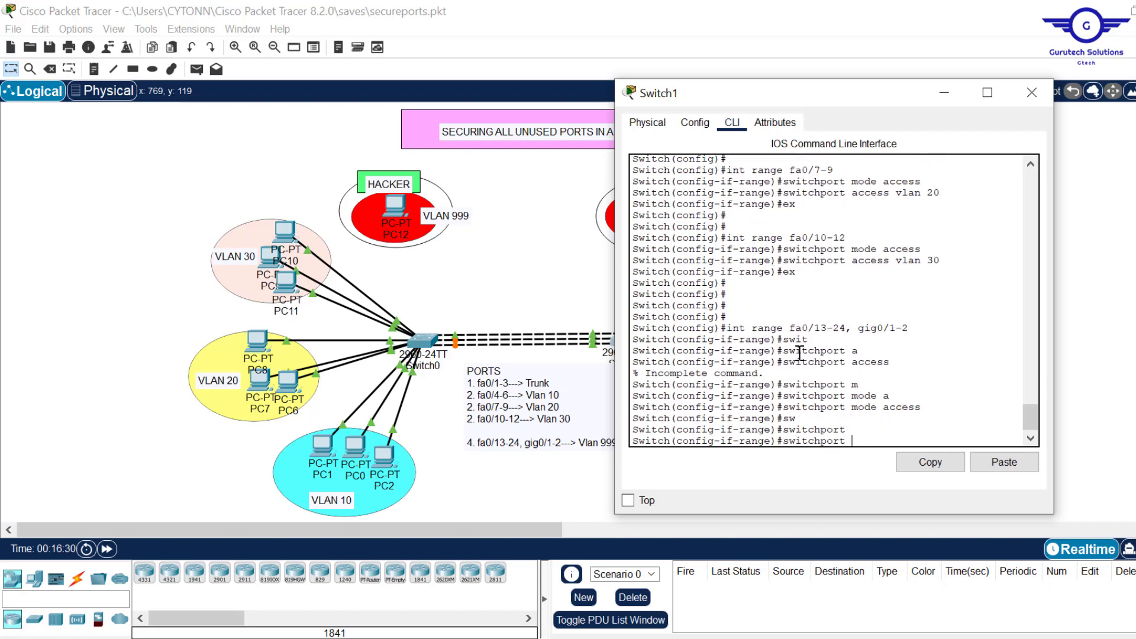
{"action": "type", "text": "a"}
{"action": "key", "text": "Tab"}
{"action": "type", "text": "v"}
{"action": "key", "text": "Tab"}
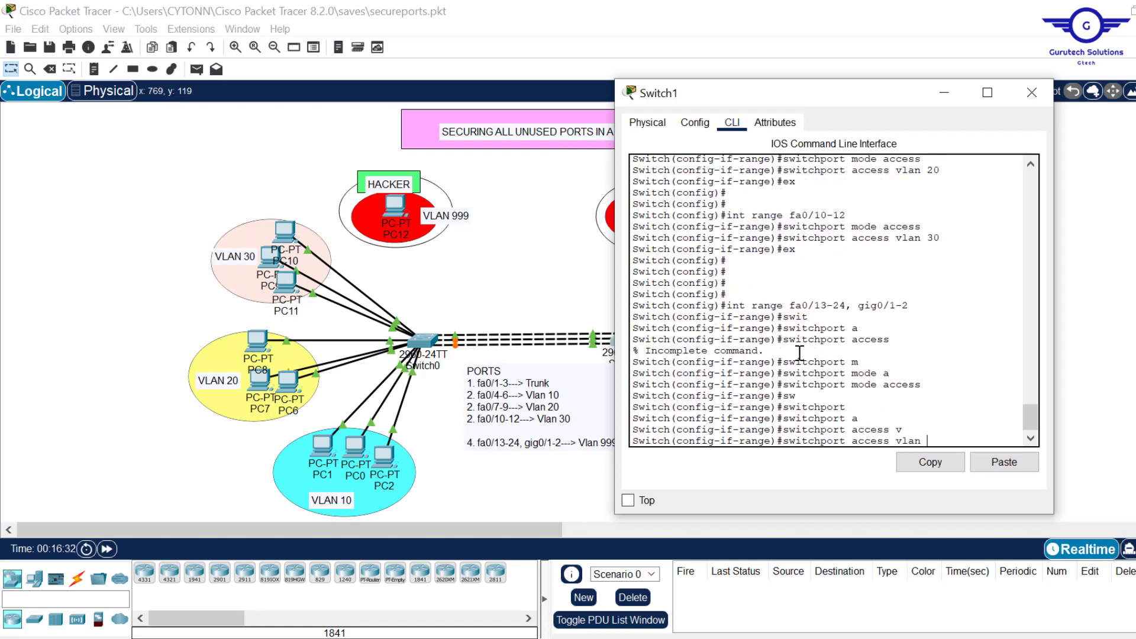
{"action": "type", "text": "999"}
{"action": "key", "text": "Return"}
{"action": "key", "text": "Return"}
{"action": "key", "text": "Return"}
Step: Shut down all the unused ports in Switch1's selected range and exit the range configuration
{"action": "type", "text": "s"}
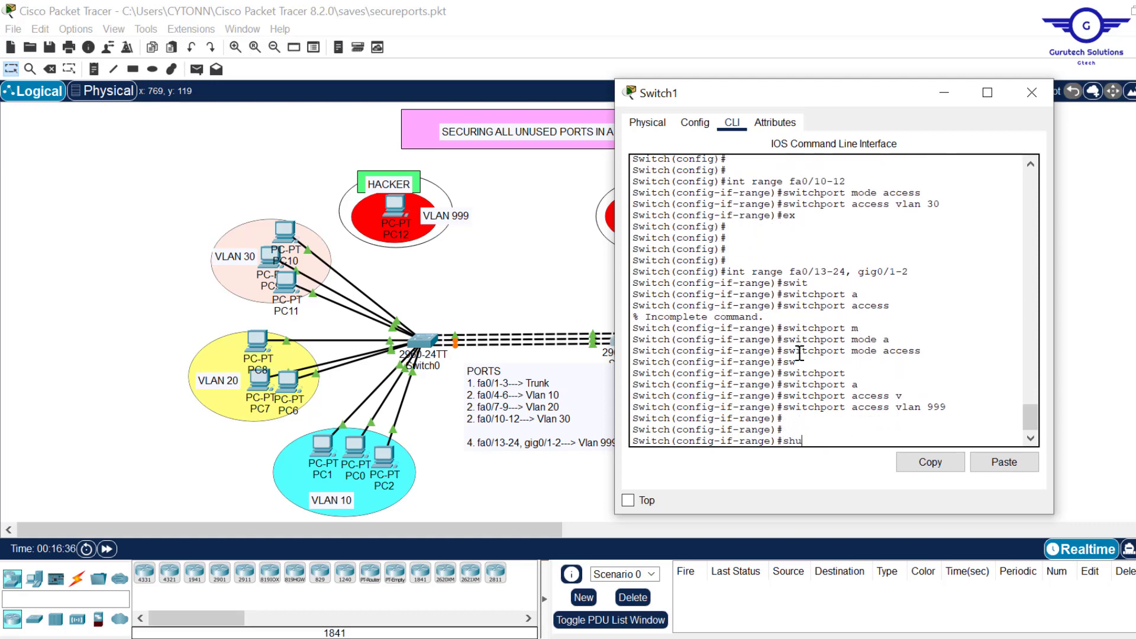
{"action": "type", "text": "hu"}
{"action": "key", "text": "Tab"}
{"action": "key", "text": "Return"}
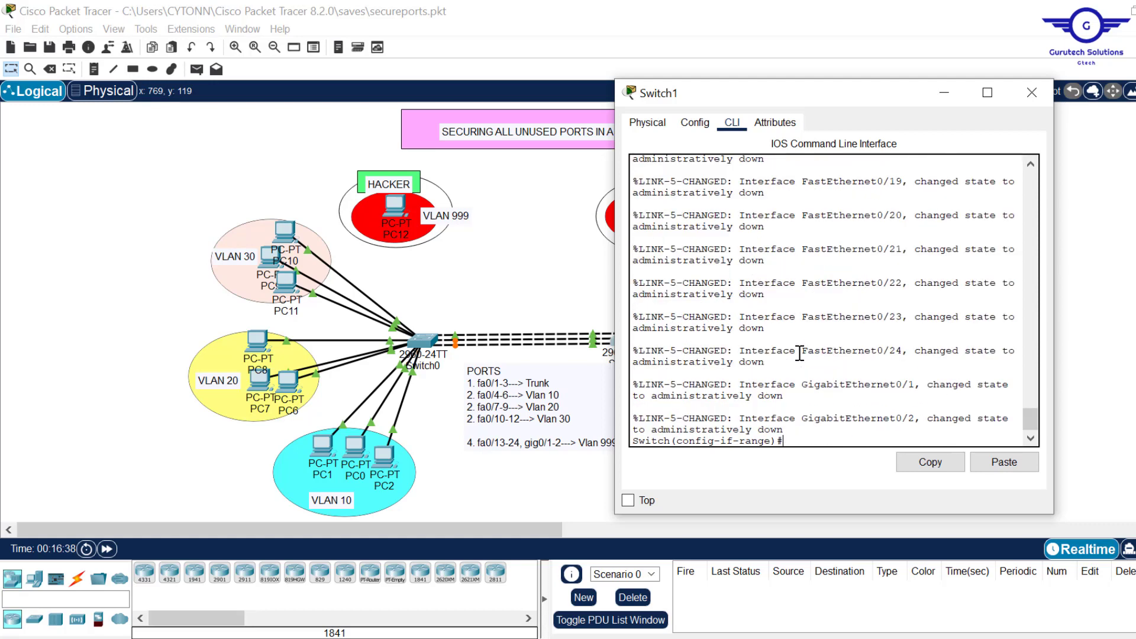
{"action": "type", "text": "exit"}
{"action": "key", "text": "Return"}
{"action": "key", "text": "Return"}
{"action": "key", "text": "Return"}
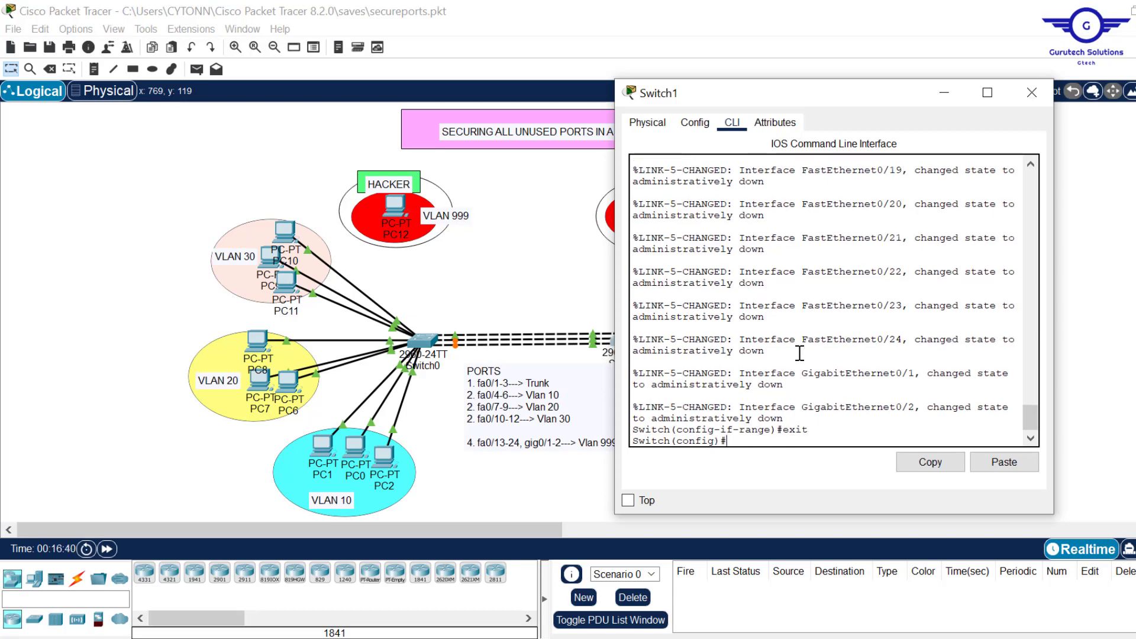
Step: Review Switch1's port summary in the topology and reopen its command line
{"action": "left_click", "coordinate": [496, 258]}
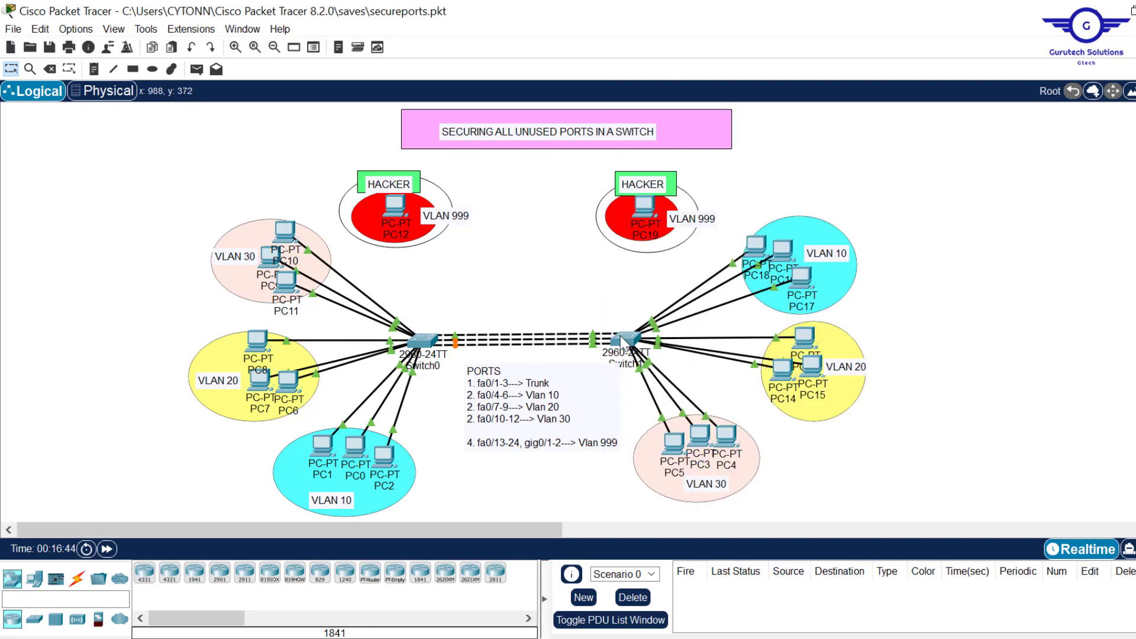
{"action": "mouse_move", "coordinate": [623, 343]}
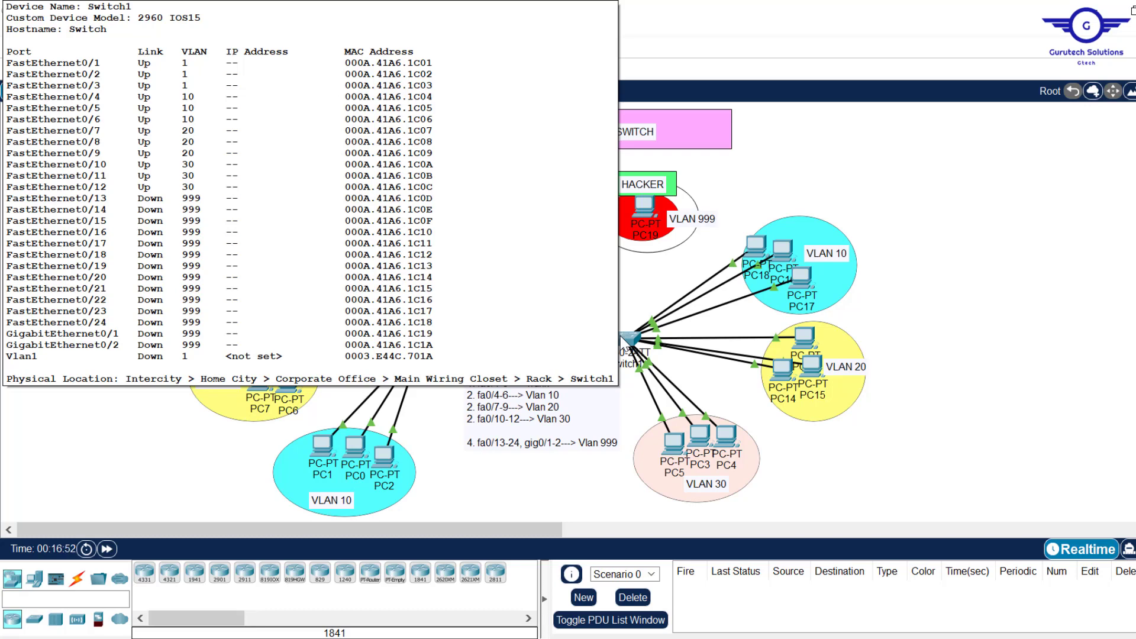
{"action": "left_click", "coordinate": [632, 340]}
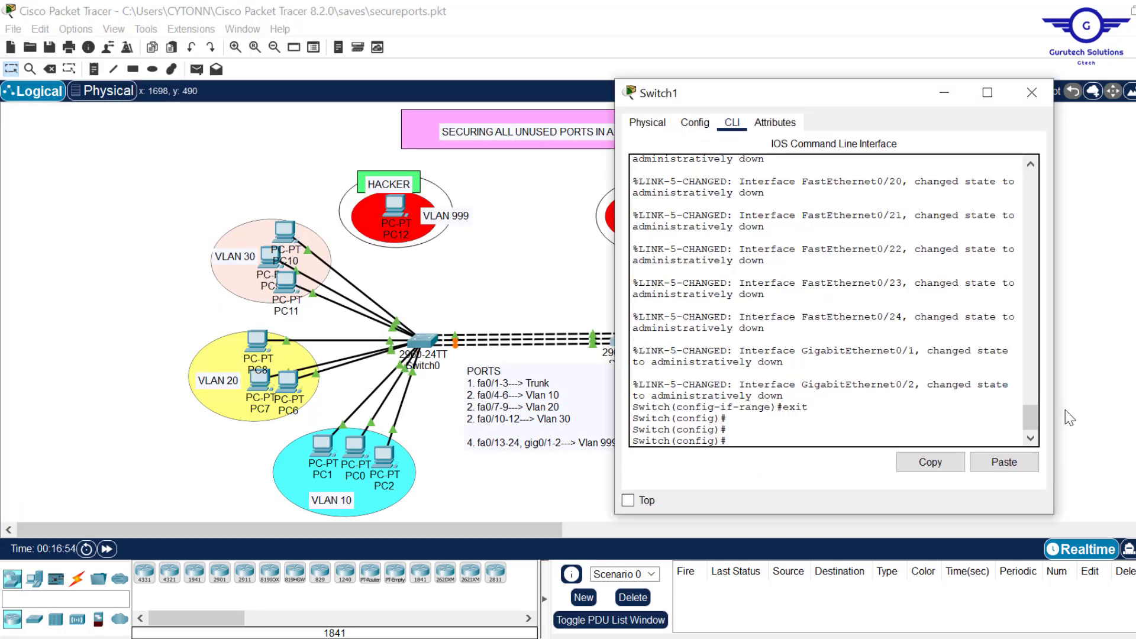
Step: Display Switch1's VLAN table with do sh vlan and widen the window to read the port assignments
{"action": "key", "text": "Return"}
{"action": "key", "text": "Return"}
{"action": "key", "text": "Return"}
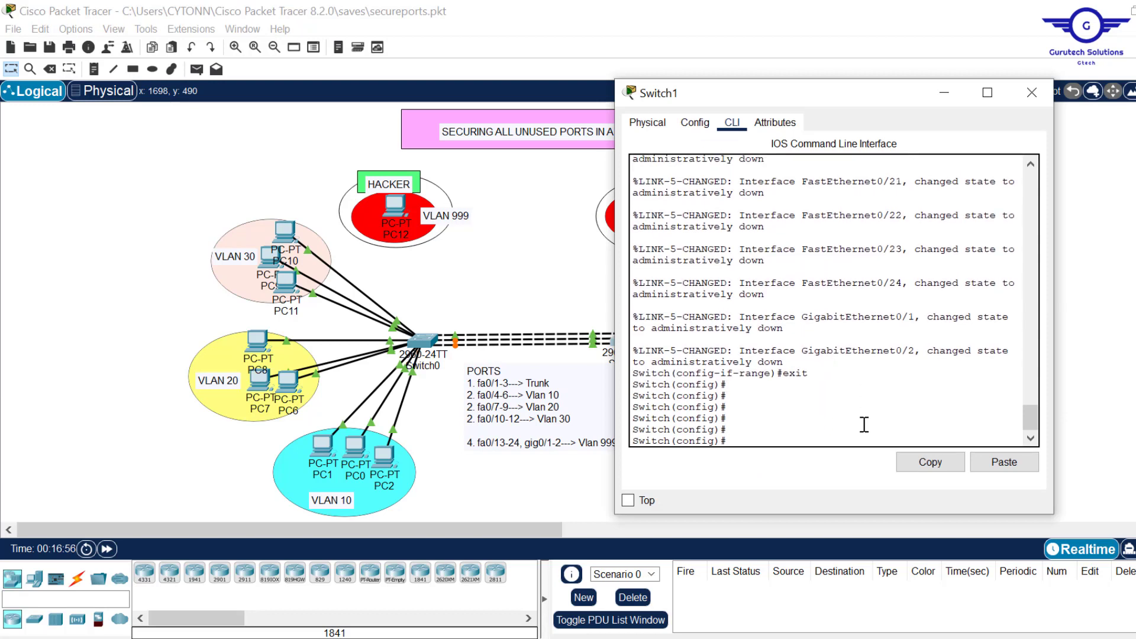
{"action": "type", "text": "do sh vlan"}
{"action": "key", "text": "Return"}
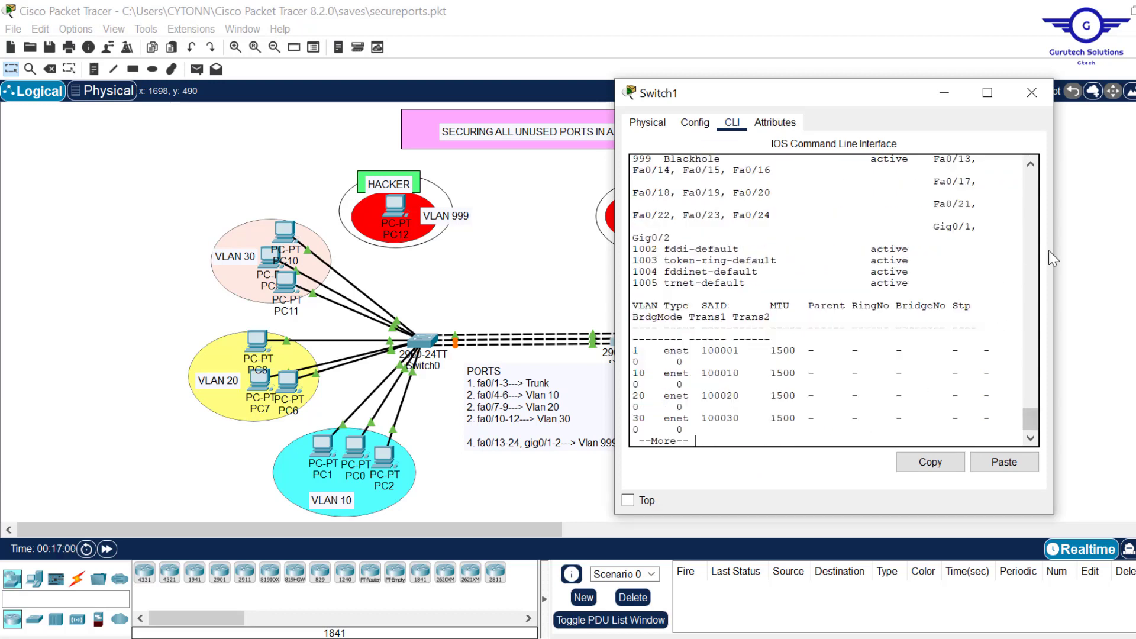
{"action": "left_click_drag", "start_coordinate": [1053, 255], "coordinate": [1133, 248]}
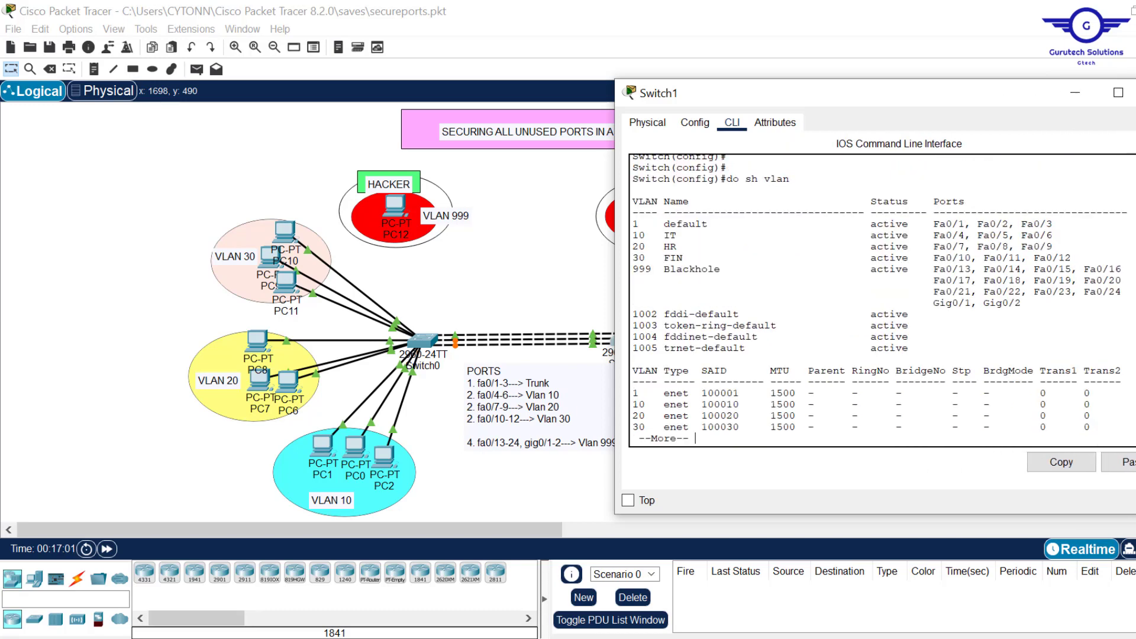
{"action": "scroll", "coordinate": [881, 298], "scroll_direction": "up", "scroll_amount": 3}
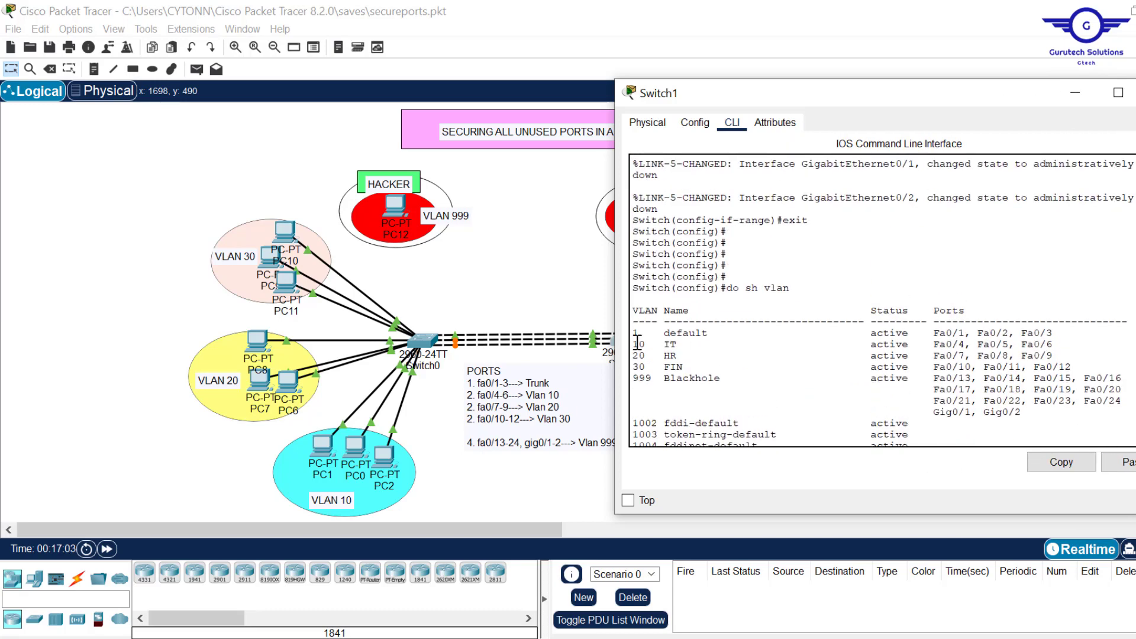
Step: Examine Switch1's VLAN table, comparing the ports assigned to VLANs 10, 20, 30, 999 and the default VLAN with the plan
{"action": "left_click", "coordinate": [1054, 343], "text": "shift"}
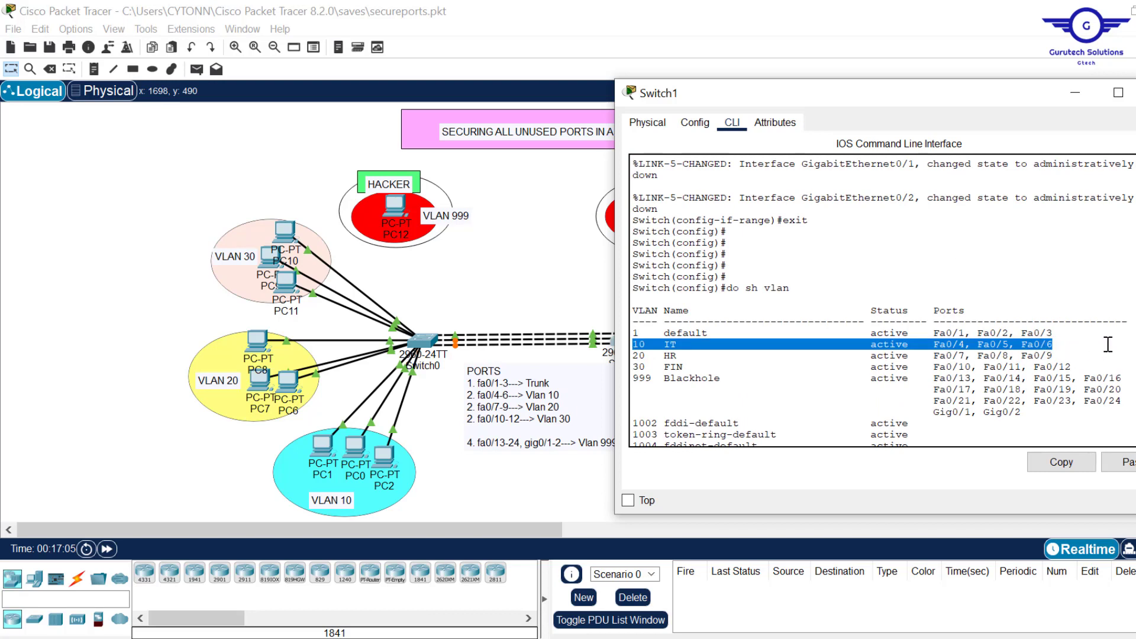
{"action": "left_click_drag", "start_coordinate": [1059, 356], "coordinate": [609, 355]}
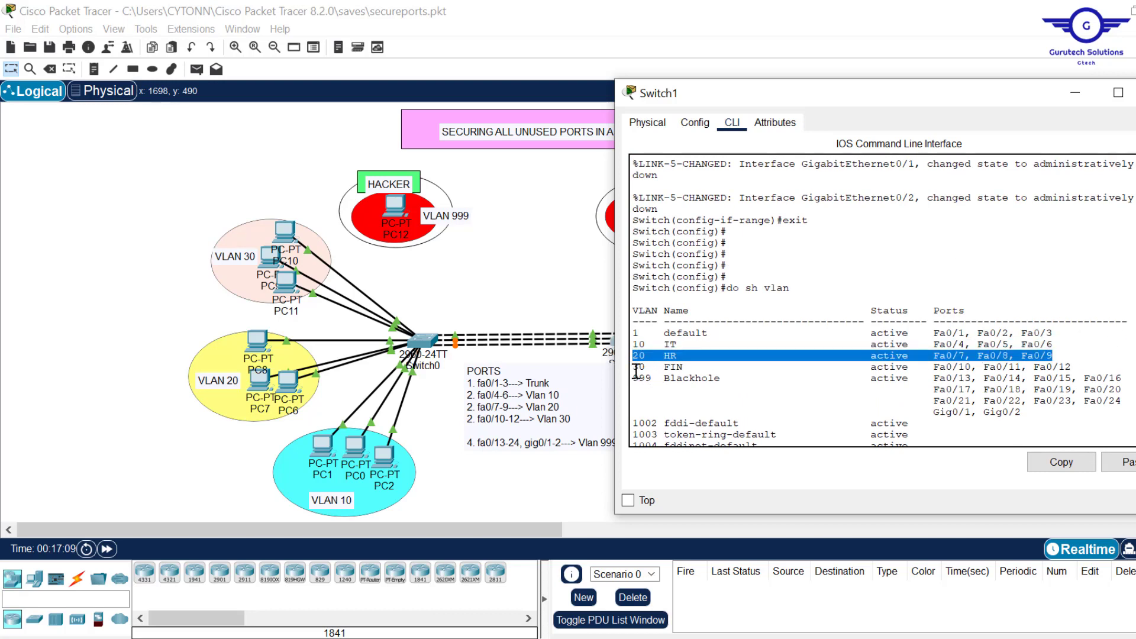
{"action": "left_click", "coordinate": [635, 368]}
{"action": "left_click_drag", "start_coordinate": [1055, 354], "coordinate": [632, 355]}
{"action": "left_click_drag", "start_coordinate": [635, 378], "coordinate": [1092, 424]}
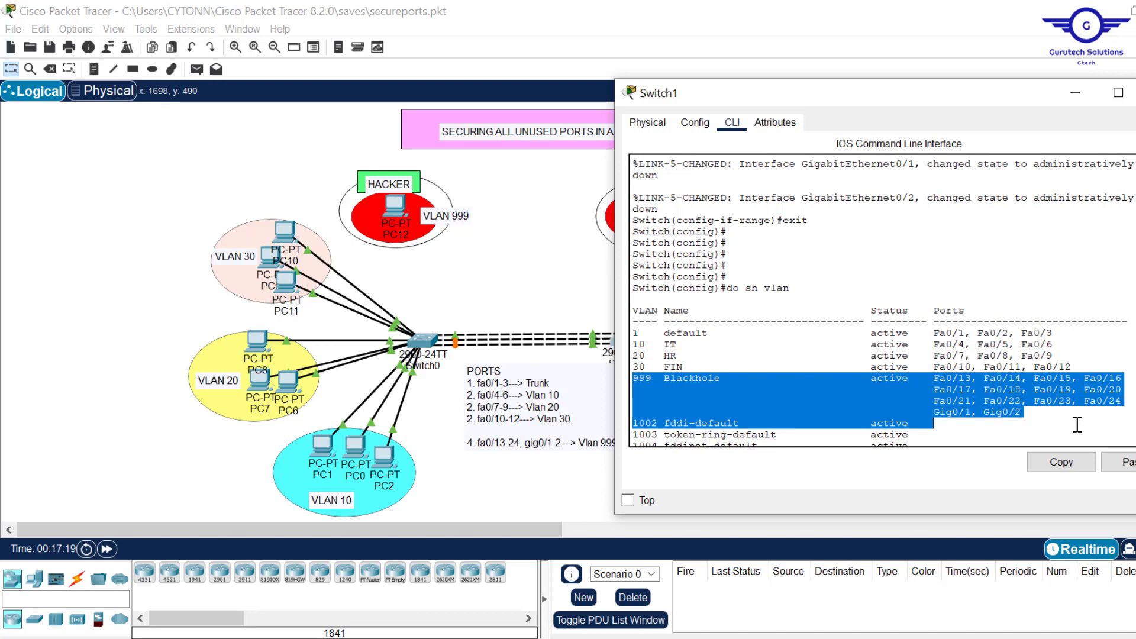
{"action": "mouse_move", "coordinate": [1077, 424]}
{"action": "left_mouse_down"}
{"action": "mouse_move", "coordinate": [1065, 397]}
{"action": "mouse_move", "coordinate": [1068, 412]}
{"action": "left_mouse_up"}
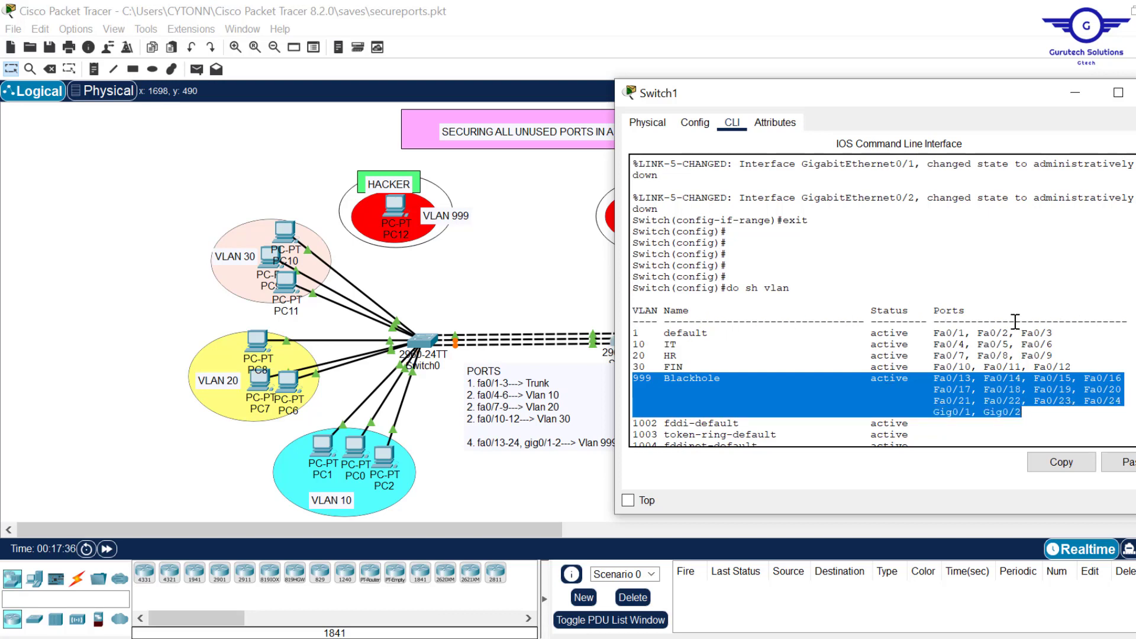
{"action": "left_click_drag", "start_coordinate": [1067, 333], "coordinate": [931, 333]}
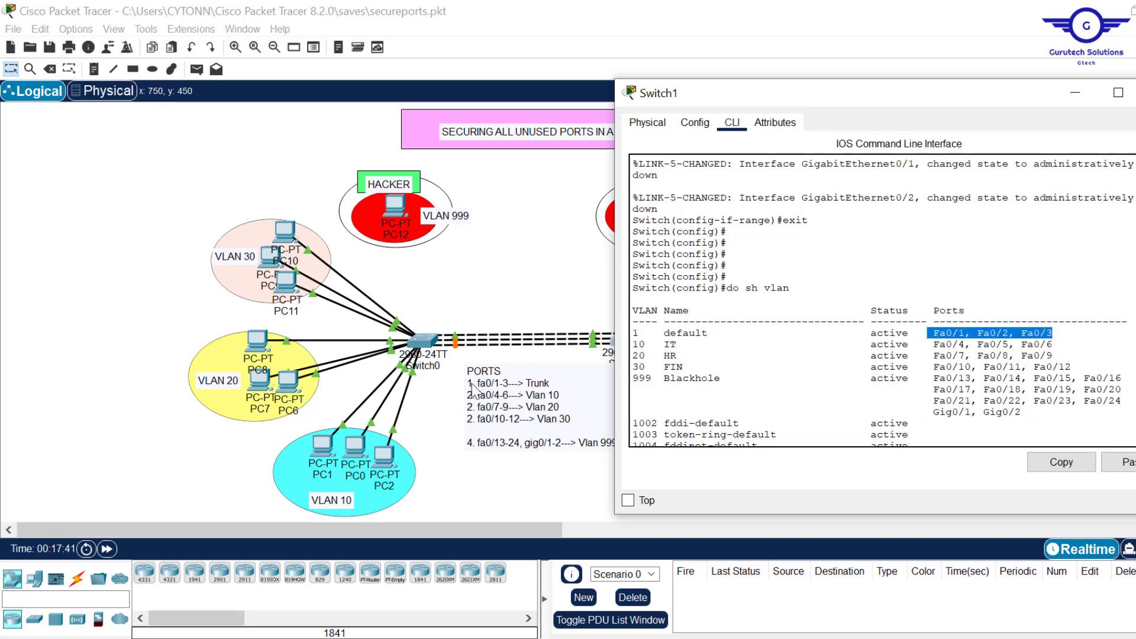
Step: Switch to config-guide.txt in Notepad, review item 6 on configuring trunk links, and return to the topology with Switch1's window closed
{"action": "left_click", "coordinate": [639, 638]}
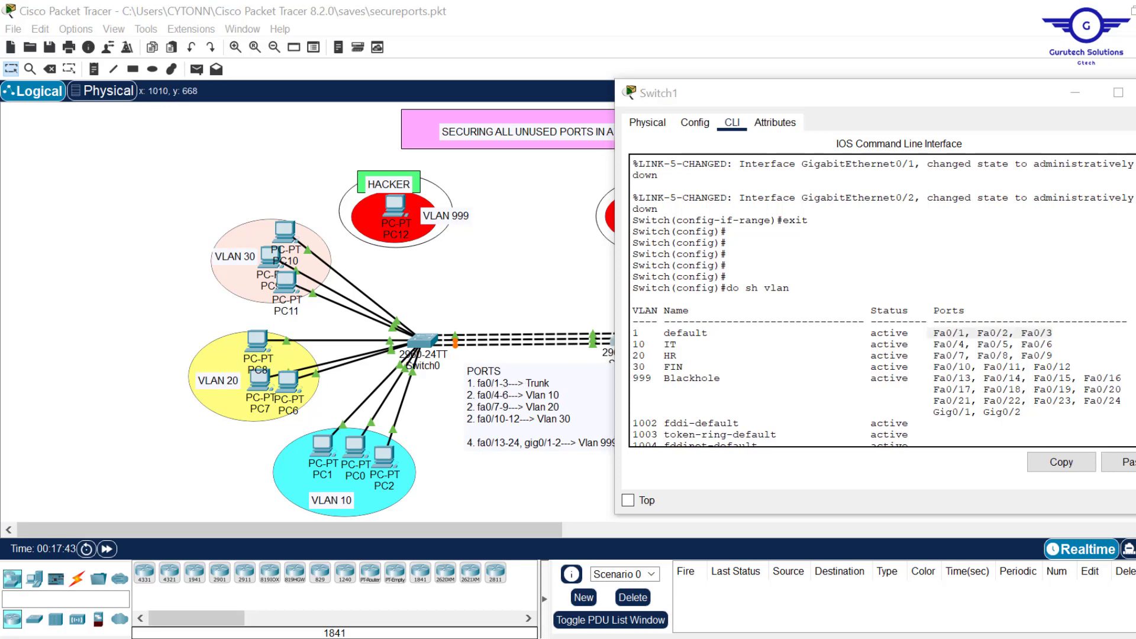
{"action": "left_click_drag", "start_coordinate": [463, 442], "coordinate": [536, 209]}
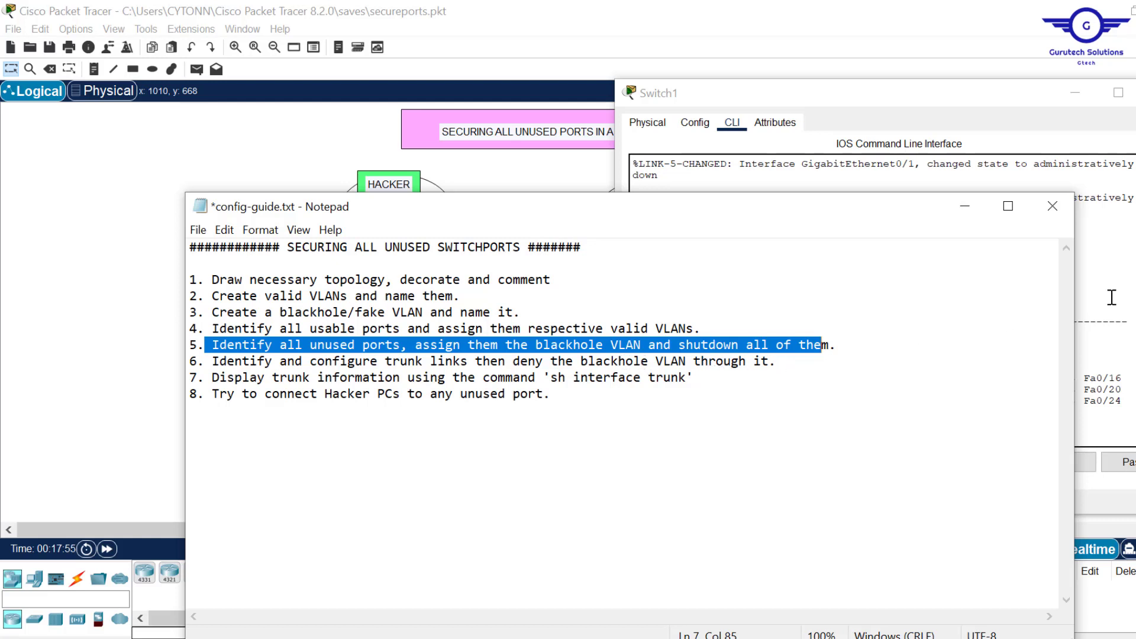
{"action": "left_click", "coordinate": [212, 361]}
{"action": "left_click_drag", "start_coordinate": [212, 361], "coordinate": [796, 360]}
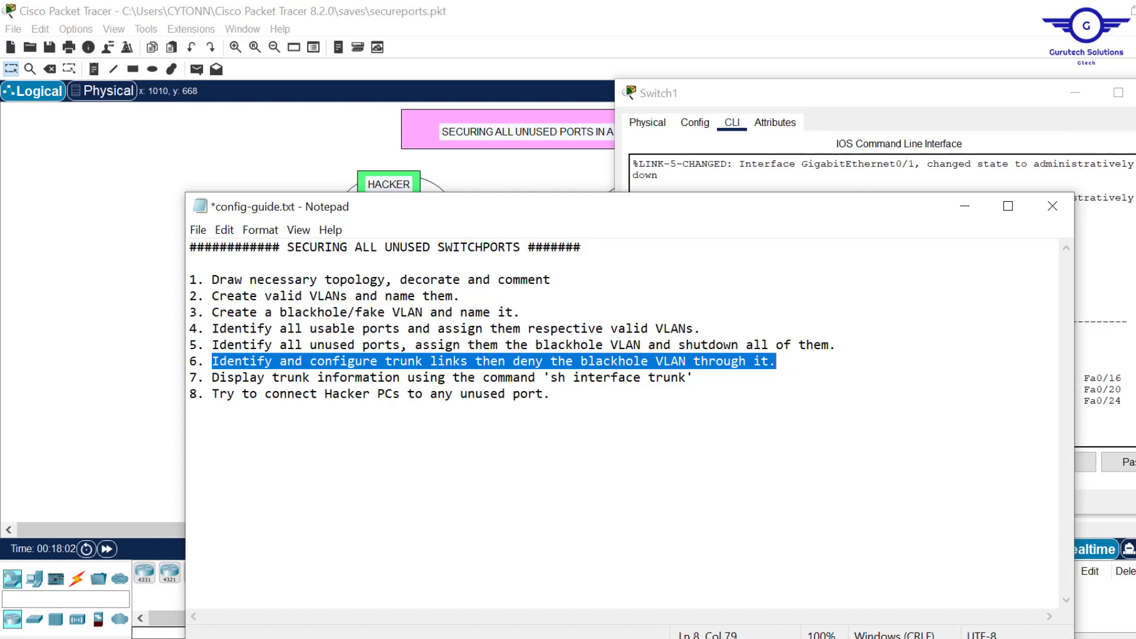
{"action": "left_click", "coordinate": [1135, 93]}
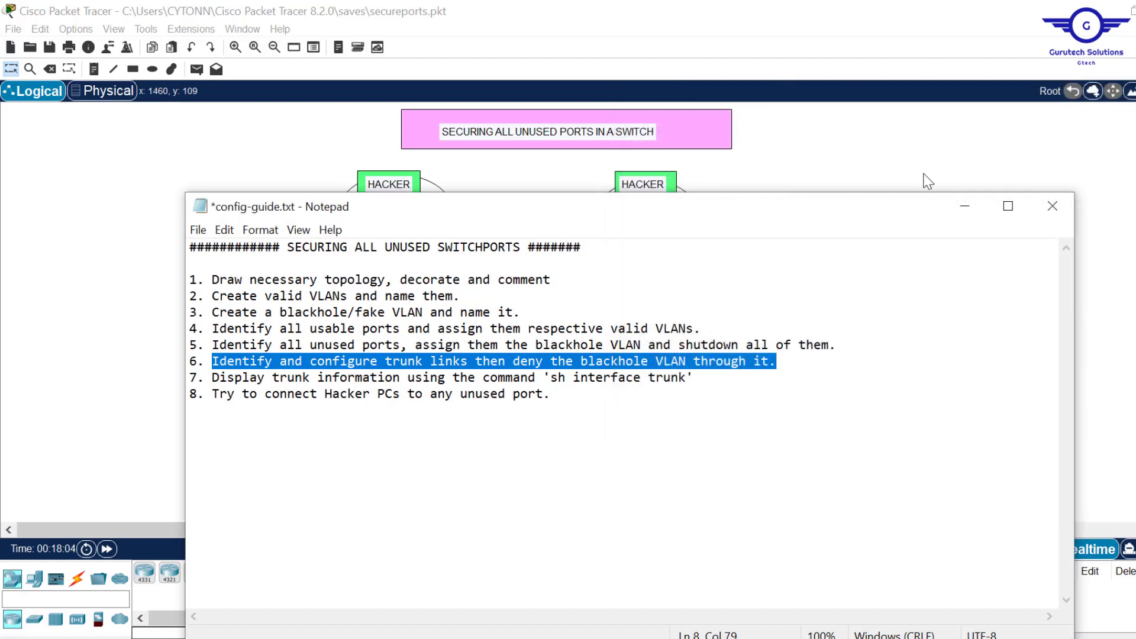
{"action": "left_click", "coordinate": [925, 173]}
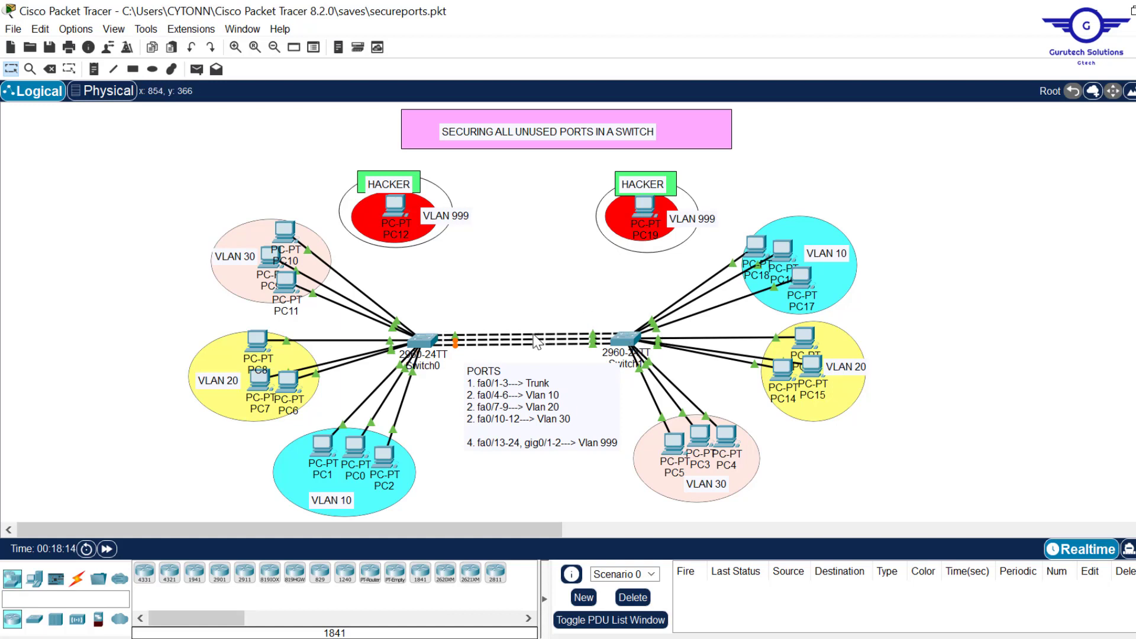
Step: Open Switch0's command line and enter configuration for interface range fa0/1-3
{"action": "mouse_move", "coordinate": [512, 394]}
{"action": "left_mouse_down"}
{"action": "mouse_move", "coordinate": [497, 409]}
{"action": "mouse_move", "coordinate": [508, 389]}
{"action": "left_mouse_up"}
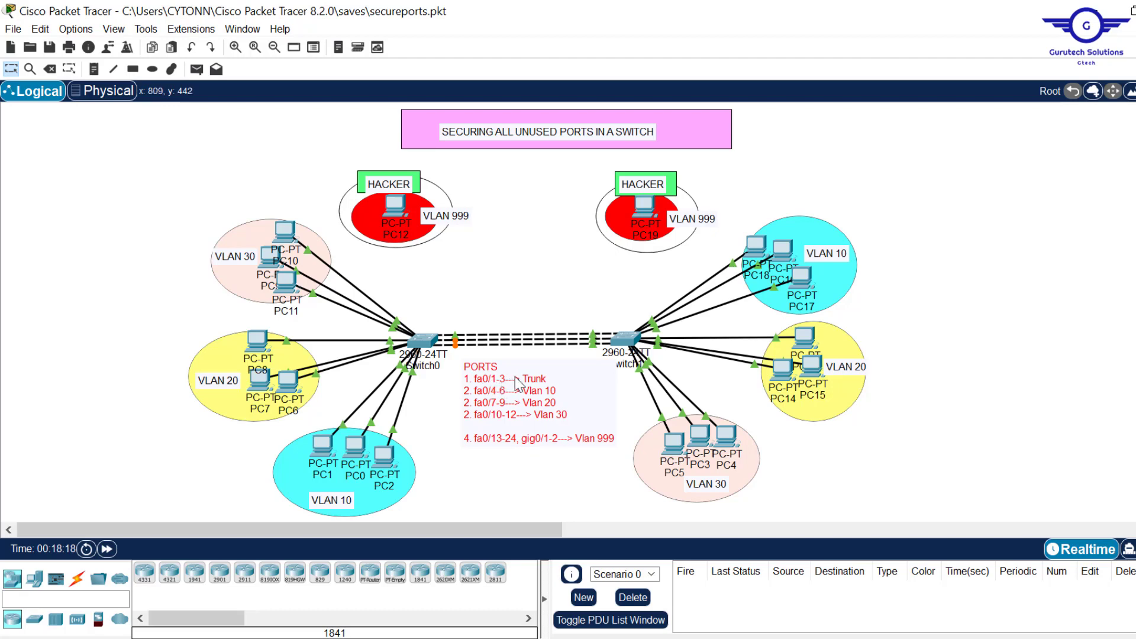
{"action": "left_click", "coordinate": [429, 346]}
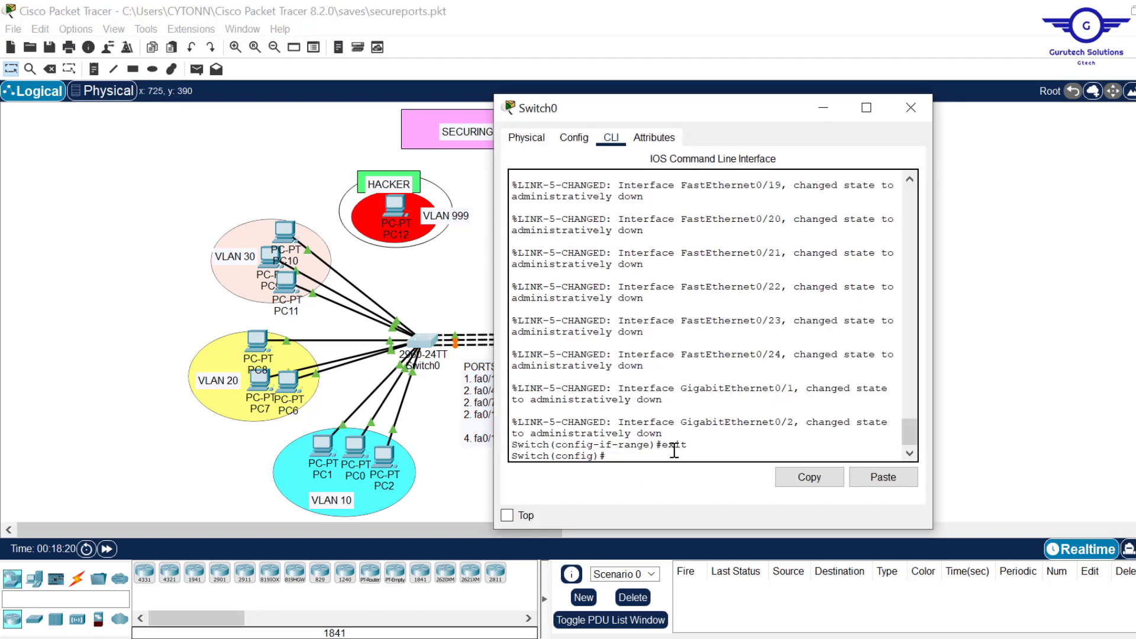
{"action": "key", "text": "Return"}
{"action": "key", "text": "Return"}
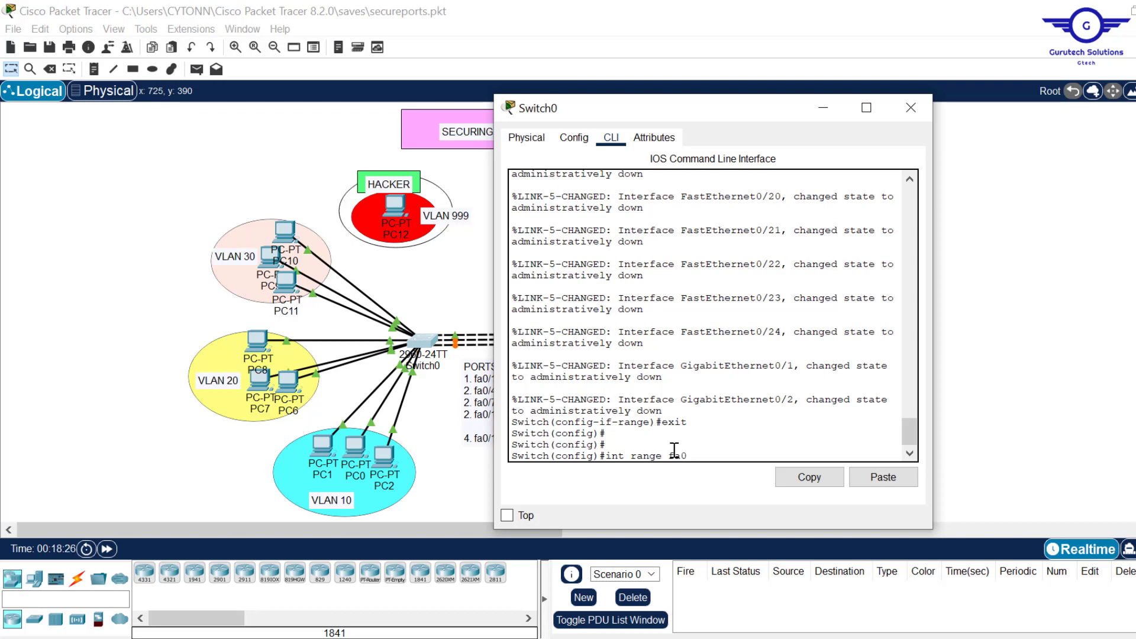
{"action": "key", "text": "Return"}
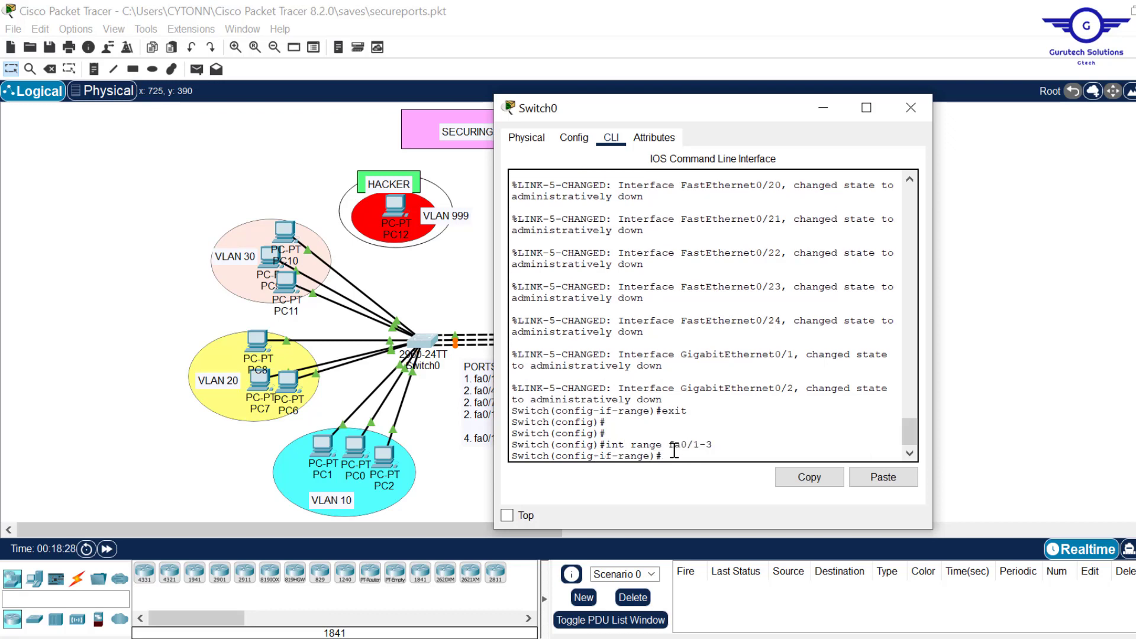
Step: Set Switch0's selected port range to trunk mode with switchport mode trunk
{"action": "type", "text": "sw"}
{"action": "key", "text": "Tab"}
{"action": "type", "text": "m"}
{"action": "key", "text": "Tab"}
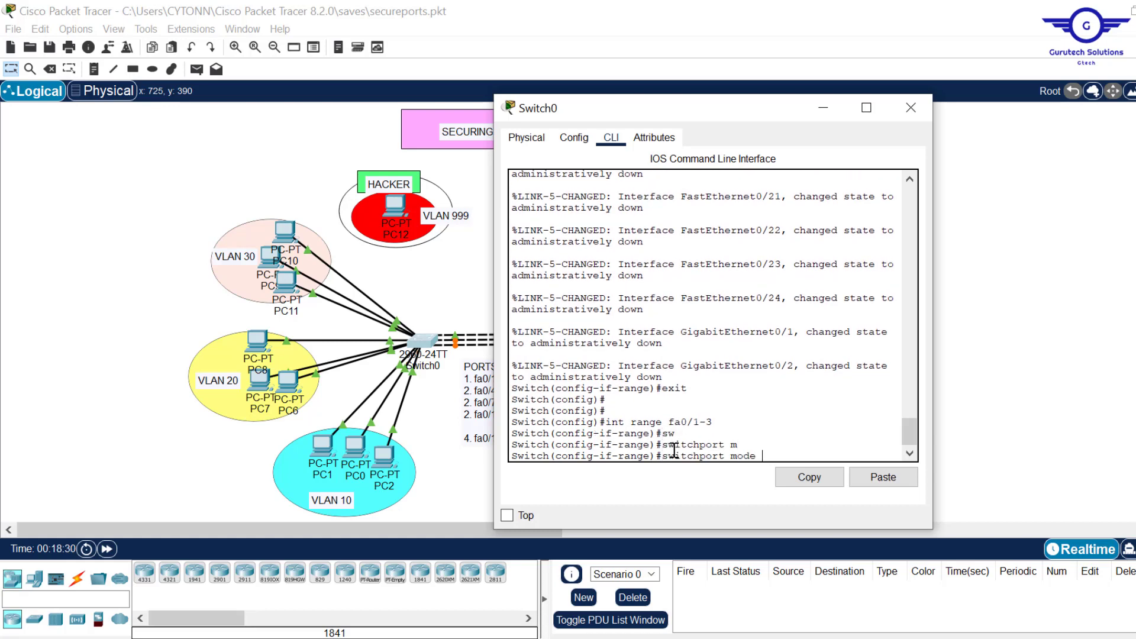
{"action": "type", "text": "tr"}
{"action": "key", "text": "Tab"}
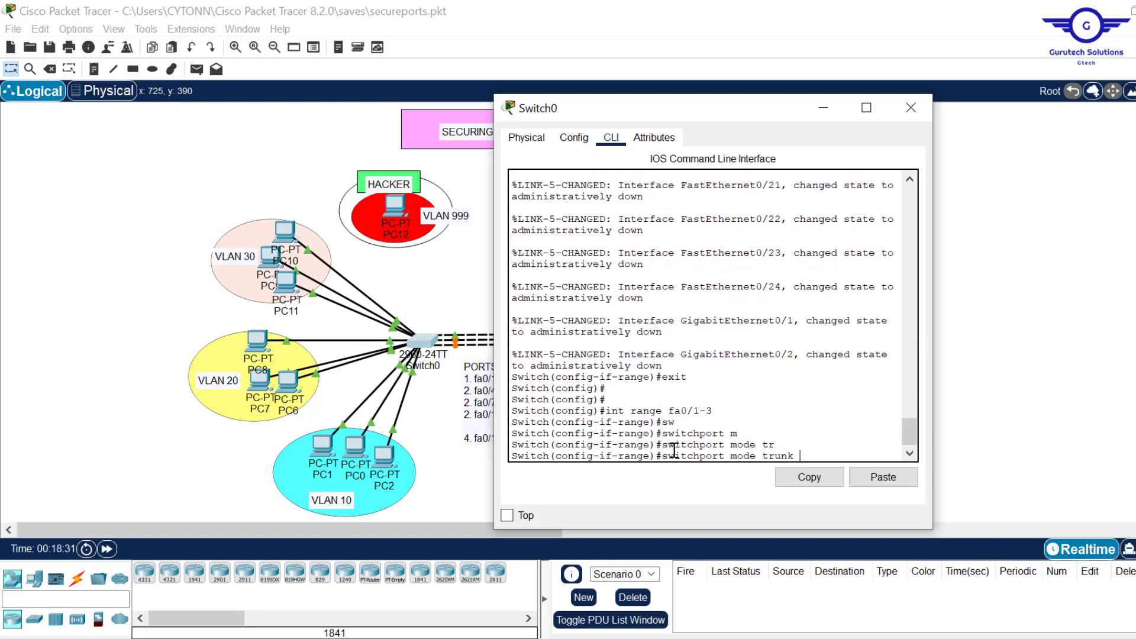
{"action": "key", "text": "Return"}
{"action": "key", "text": "Return"}
{"action": "key", "text": "Return"}
{"action": "key", "text": "Return"}
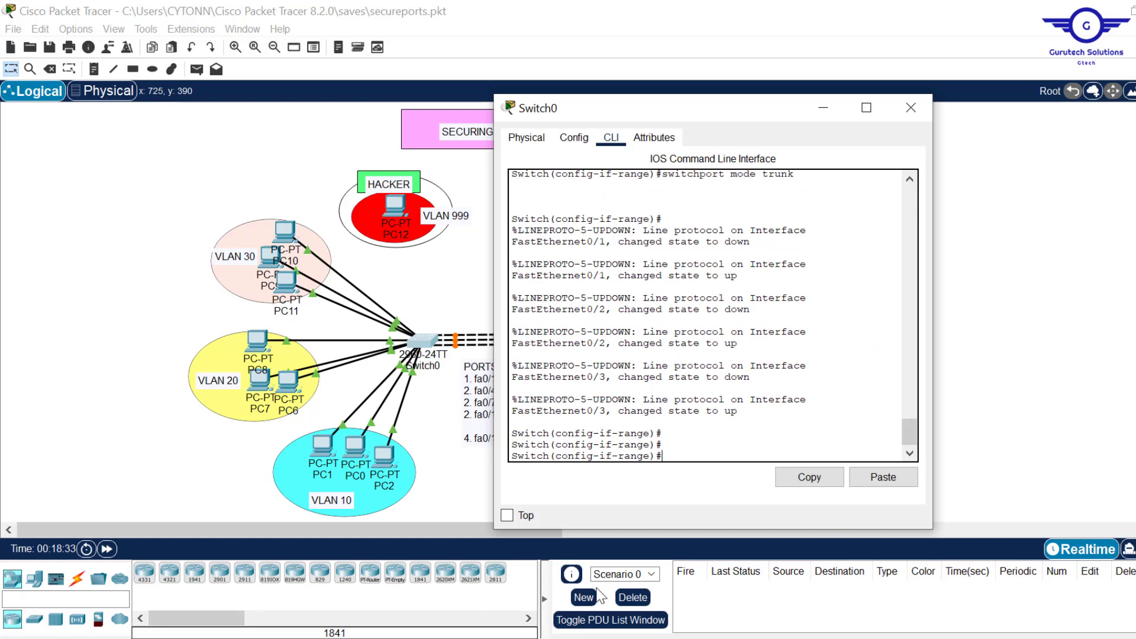
Step: Switch to the Notepad configuration guide, review the instruction to deny the blackhole VLAN through the trunks, and return to Switch0's command line
{"action": "key", "text": "alt+Tab"}
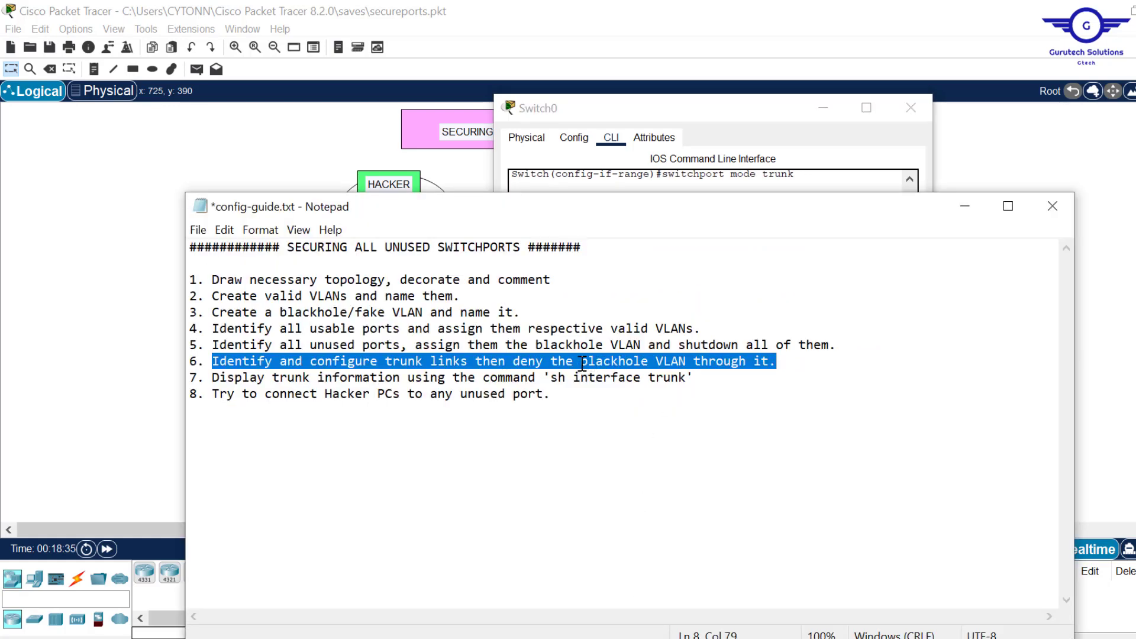
{"action": "left_click", "coordinate": [552, 361]}
{"action": "left_click", "coordinate": [516, 359]}
{"action": "left_click_drag", "start_coordinate": [516, 360], "coordinate": [775, 366]}
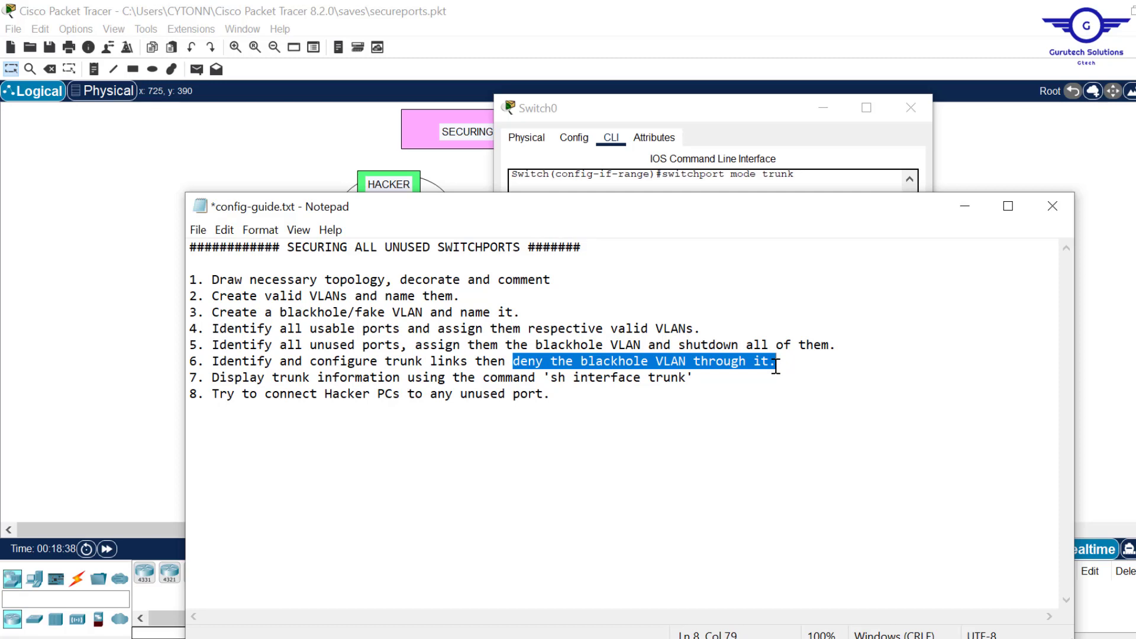
{"action": "left_click", "coordinate": [967, 206]}
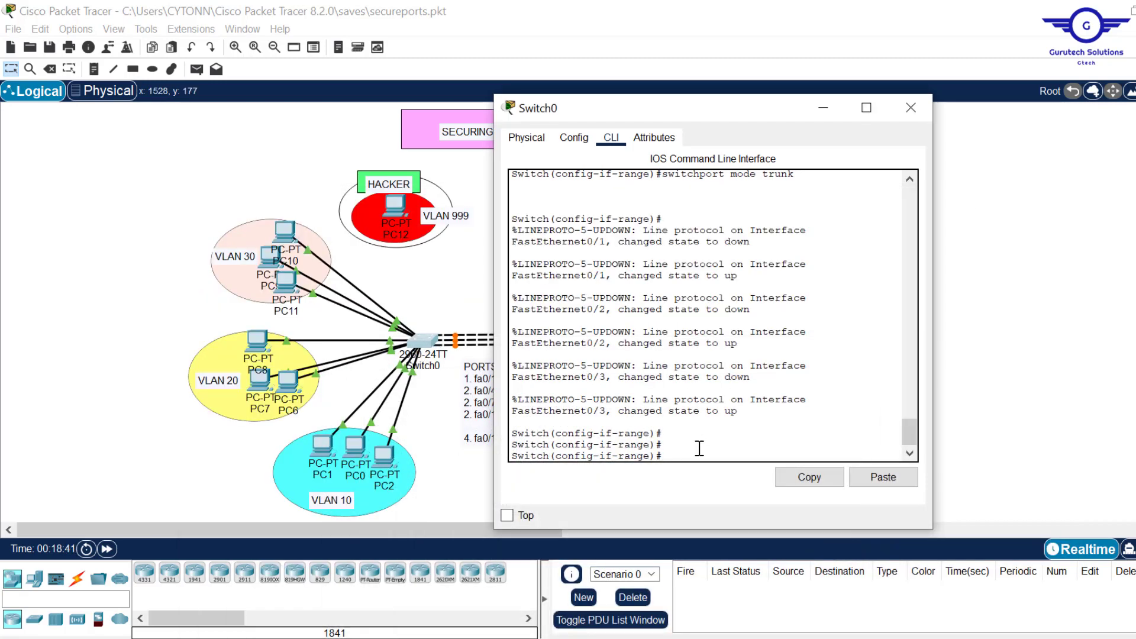
Step: Allow all VLANs except 999 on Switch0's trunk range, exit the range configuration and close the switch window
{"action": "type", "text": "w"}
{"action": "key", "text": "Tab"}
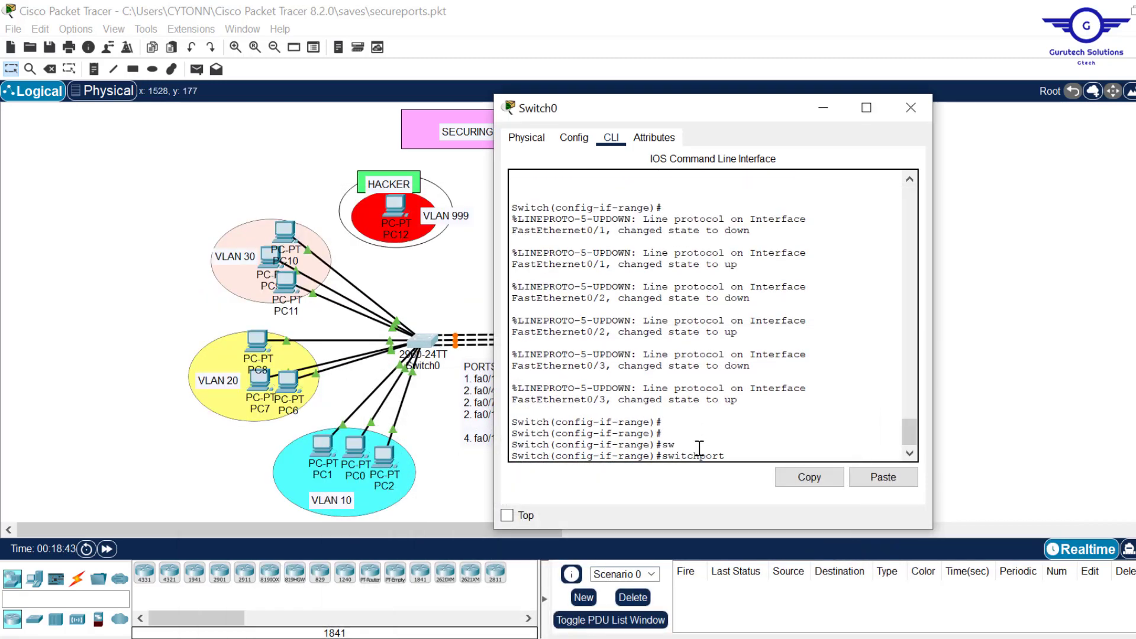
{"action": "type", "text": "tr"}
{"action": "key", "text": "Tab"}
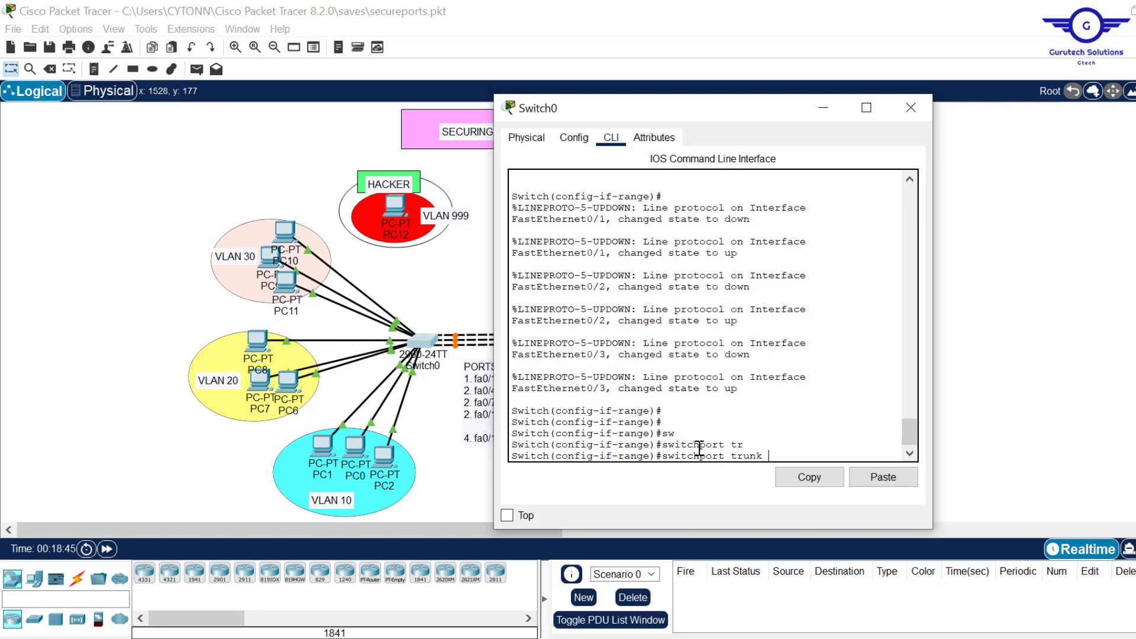
{"action": "type", "text": "a"}
{"action": "key", "text": "Tab"}
{"action": "type", "text": "v"}
{"action": "key", "text": "Tab"}
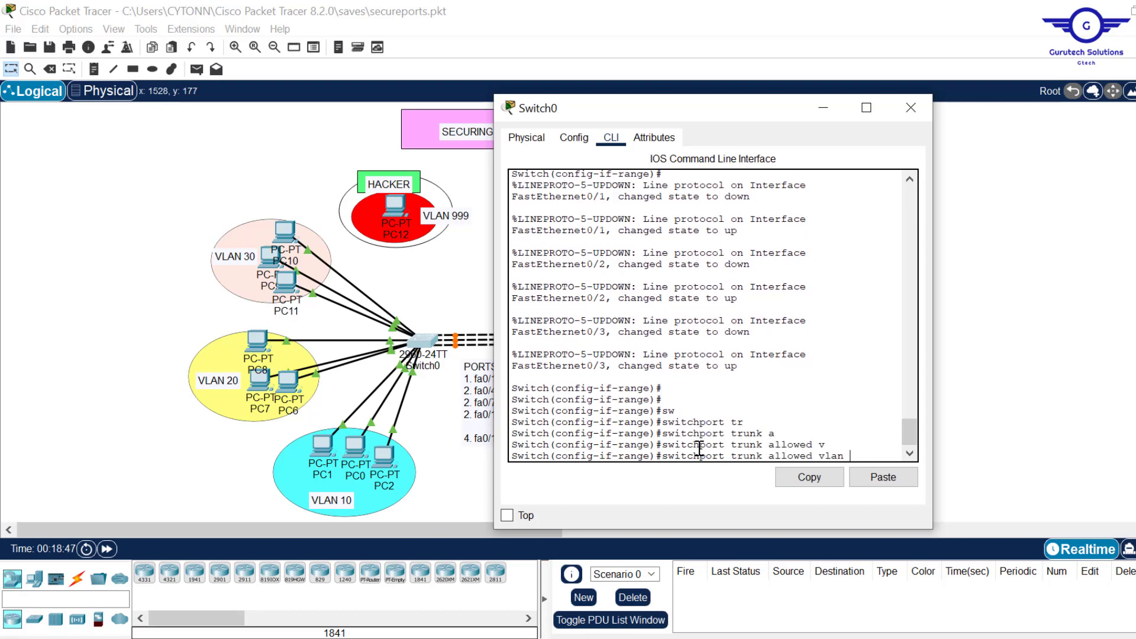
{"action": "type", "text": "ex"}
{"action": "key", "text": "Tab"}
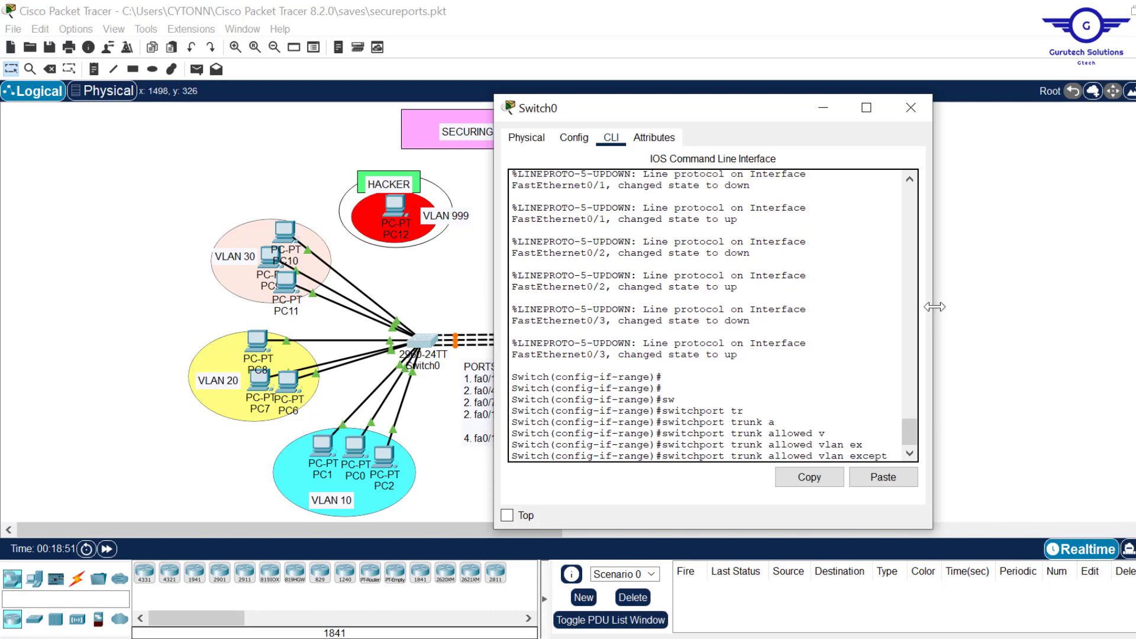
{"action": "left_click_drag", "start_coordinate": [933, 314], "coordinate": [1078, 326]}
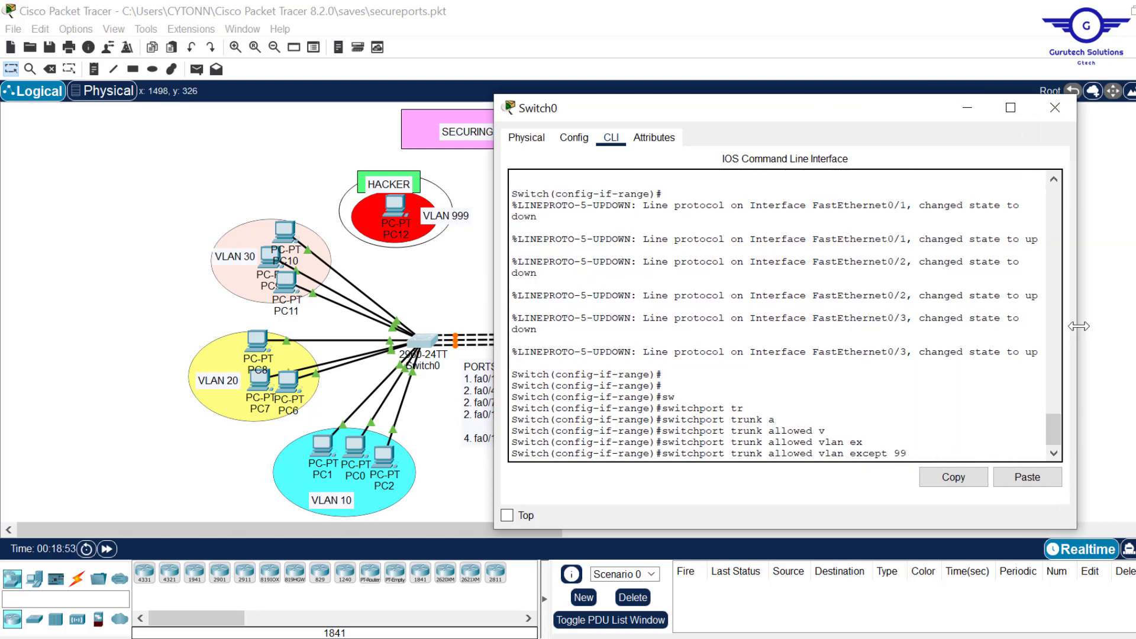
{"action": "key", "text": "Return"}
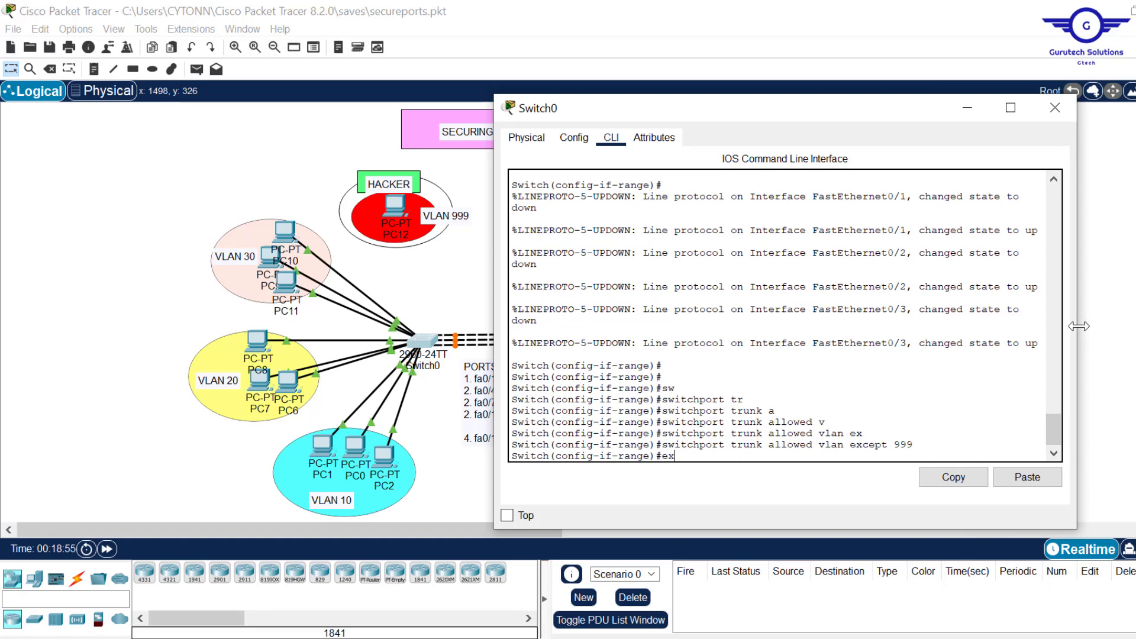
{"action": "key", "text": "Return"}
{"action": "key", "text": "Return"}
{"action": "key", "text": "Return"}
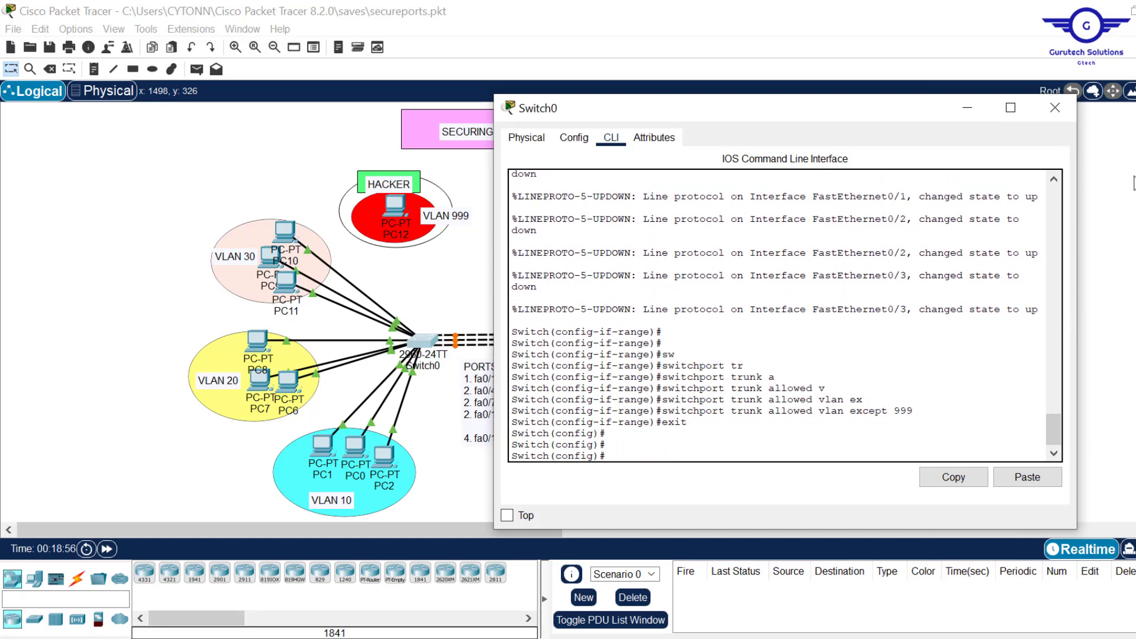
{"action": "left_click", "coordinate": [1055, 107]}
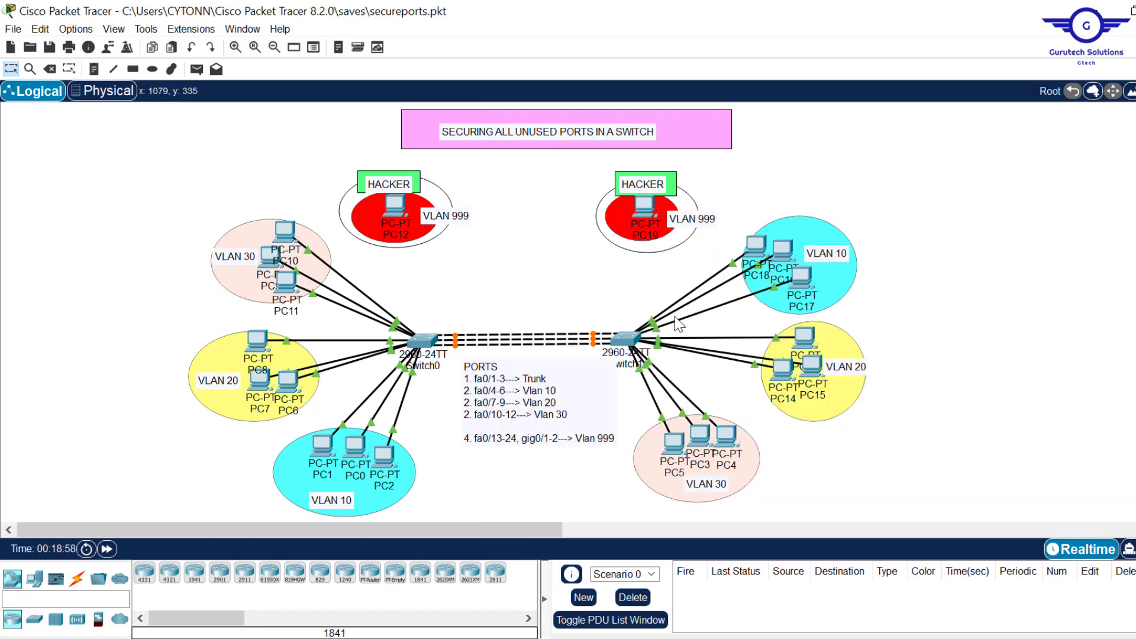
Step: Open Switch1's command line, select interface range fa0/1-3 and set it to trunk mode
{"action": "left_click", "coordinate": [621, 337]}
{"action": "left_click", "coordinate": [649, 396]}
{"action": "key", "text": "space"}
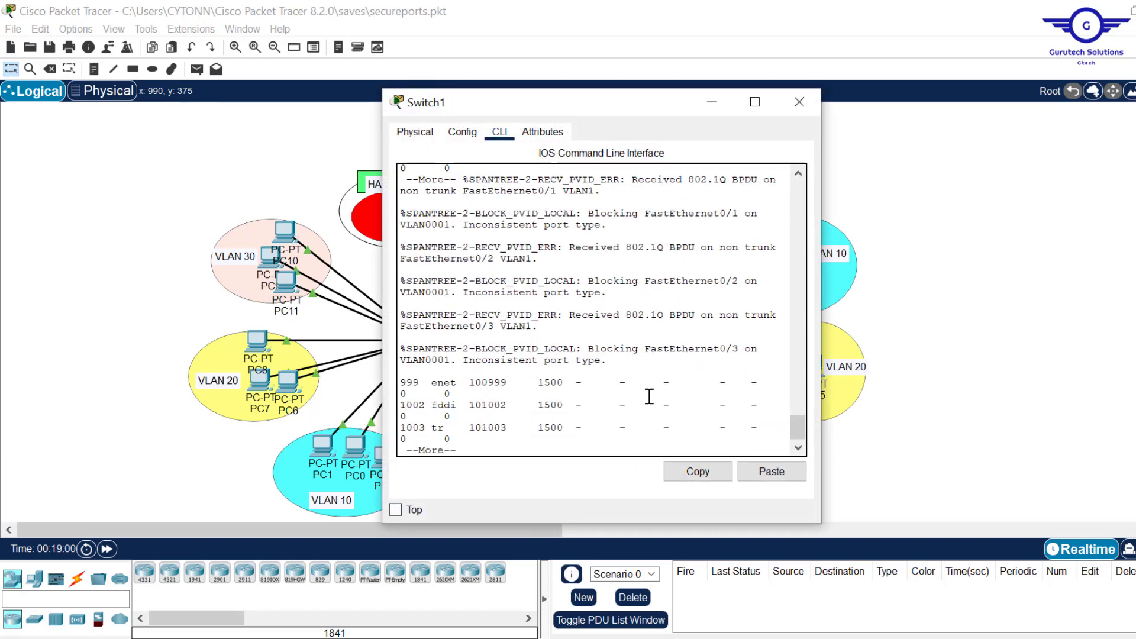
{"action": "type", "text": "int range fa0/1-3"}
{"action": "key", "text": "Return"}
{"action": "type", "text": "switchport mode trunk"}
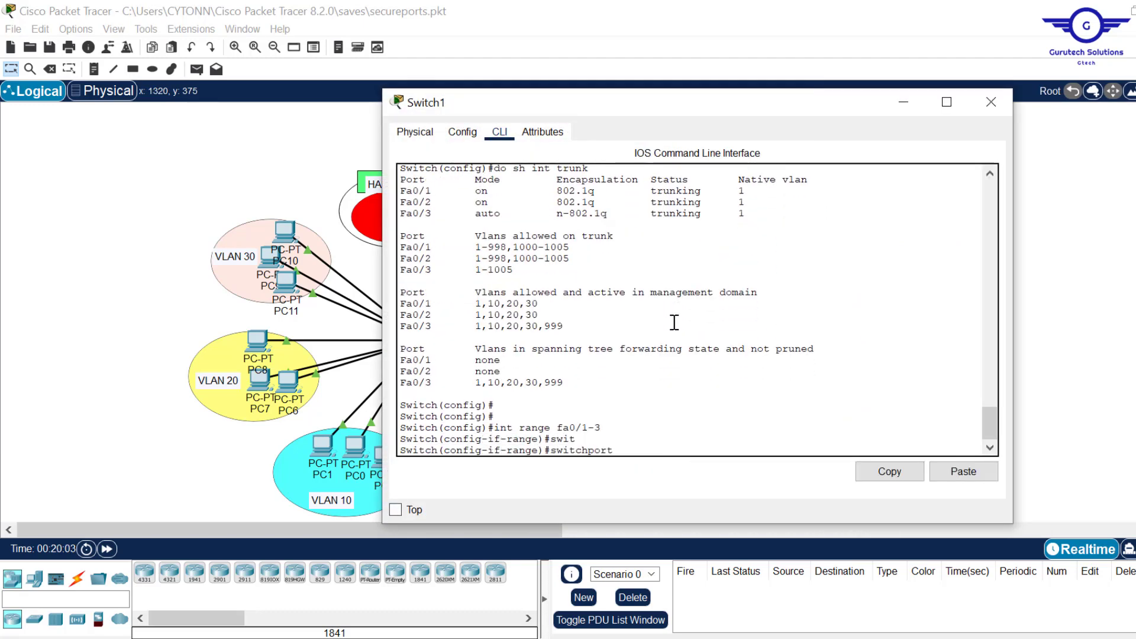
{"action": "key", "text": "Return"}
{"action": "key", "text": "Return"}
Step: Allow all VLANs except 999 on Switch1's trunk range and exit the range configuration
{"action": "type", "text": "switchport trunk allowed vlan except 999"}
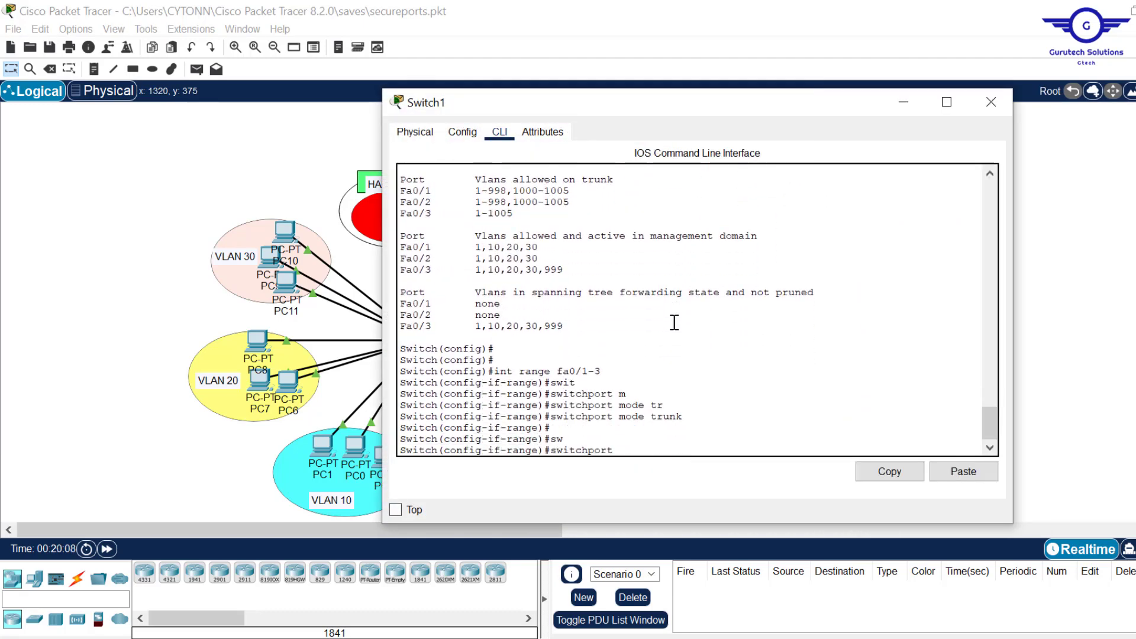
{"action": "key", "text": "Return"}
{"action": "type", "text": "ex"}
{"action": "key", "text": "Return"}
{"action": "key", "text": "Return"}
{"action": "key", "text": "Return"}
{"action": "key", "text": "Return"}
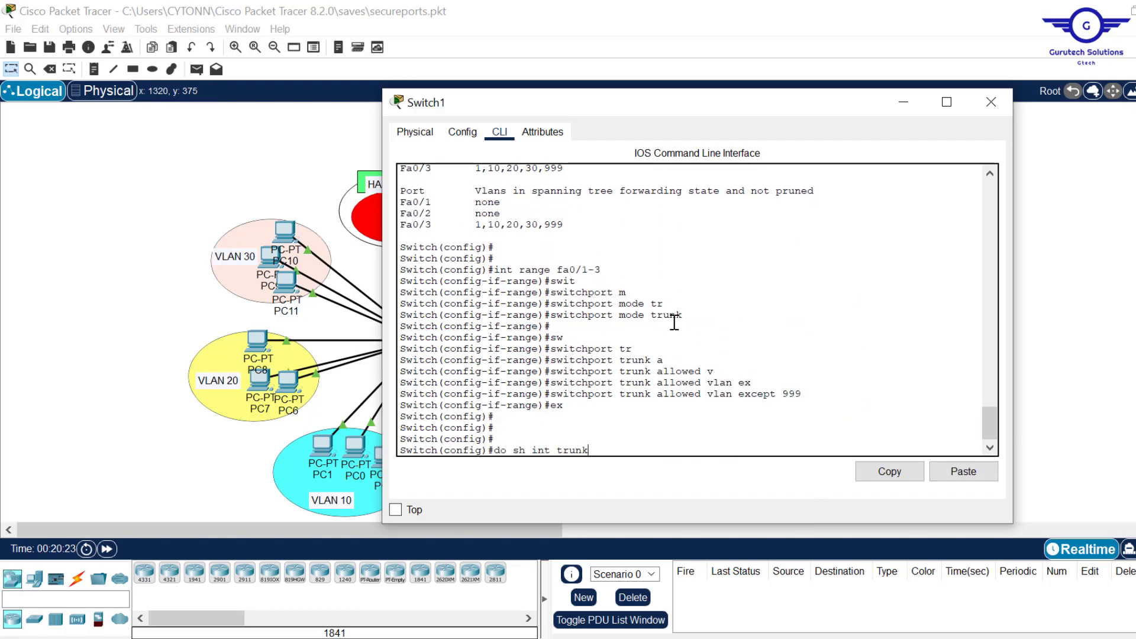
Step: Display Switch1's trunk information with do sh int trunk and examine the VLANs allowed on fa0/1 to fa0/3
{"action": "type", "text": "do sh int trunk"}
{"action": "key", "text": "Return"}
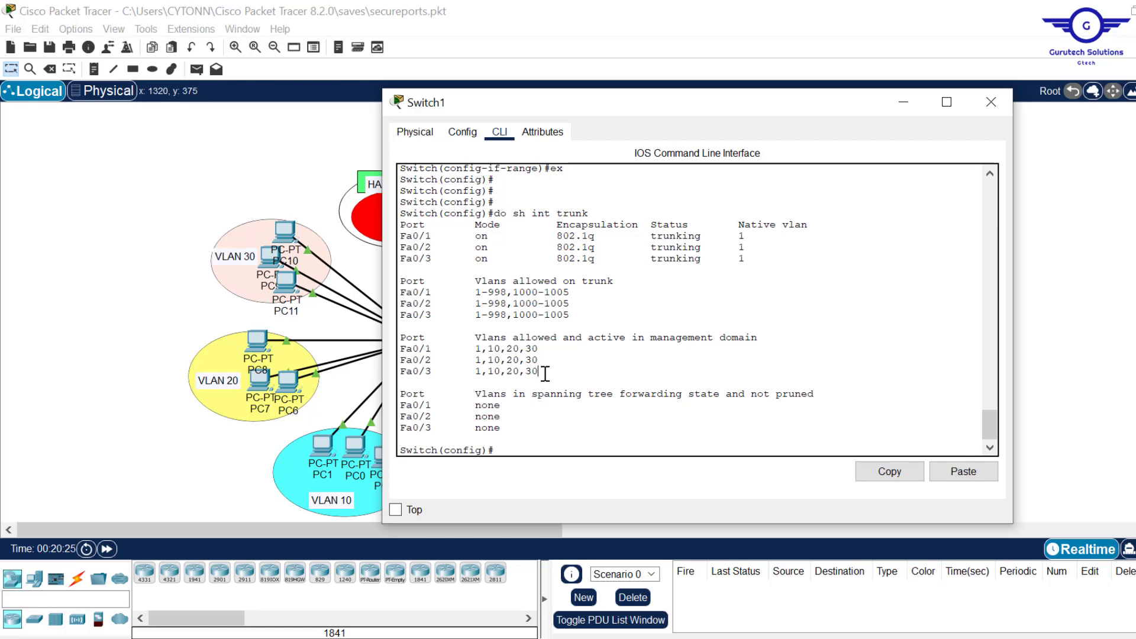
{"action": "left_click_drag", "start_coordinate": [545, 373], "coordinate": [476, 353]}
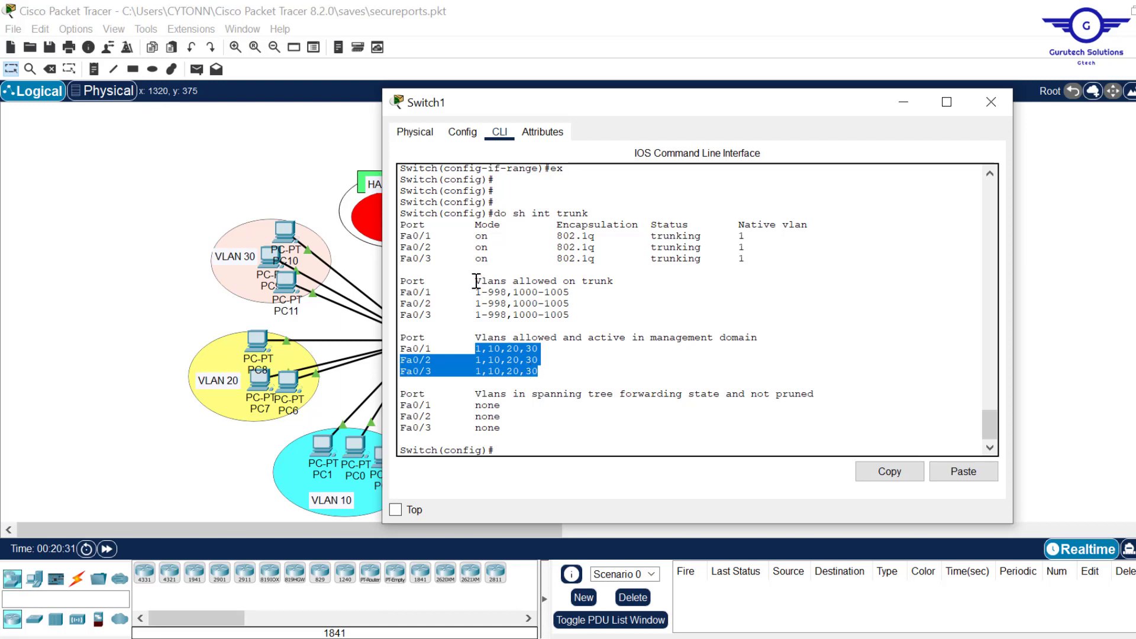
{"action": "left_click_drag", "start_coordinate": [477, 282], "coordinate": [609, 278]}
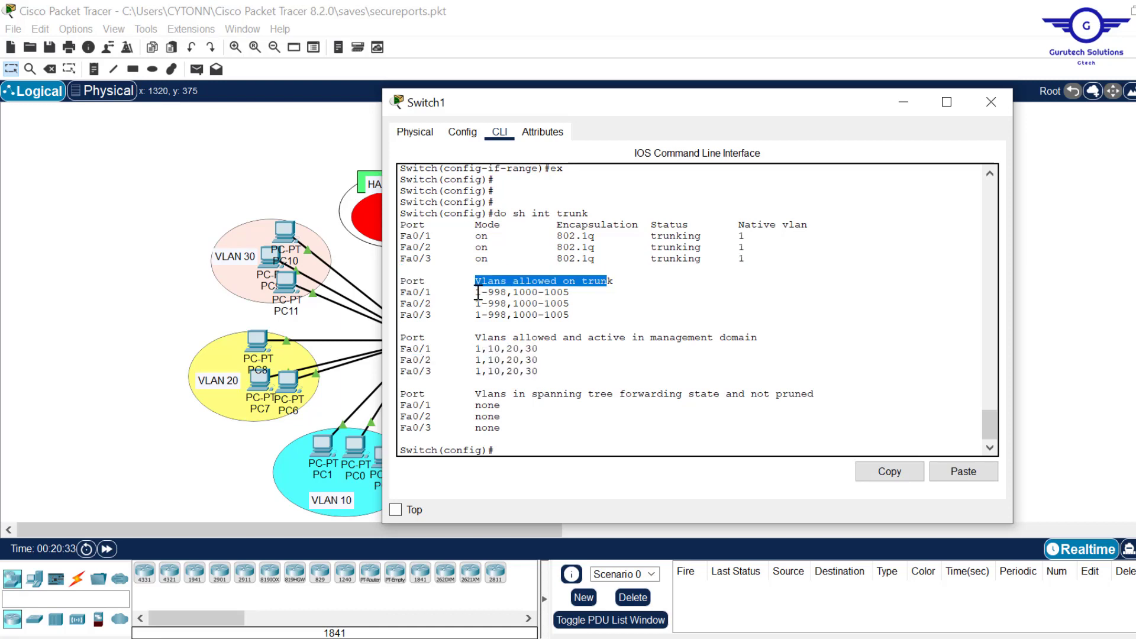
Step: Examine the allowed VLAN range on Switch1's Fa0/1 trunk, switch to Notepad and read items 7 and 8 of config-guide.txt
{"action": "left_click_drag", "start_coordinate": [474, 292], "coordinate": [570, 293]}
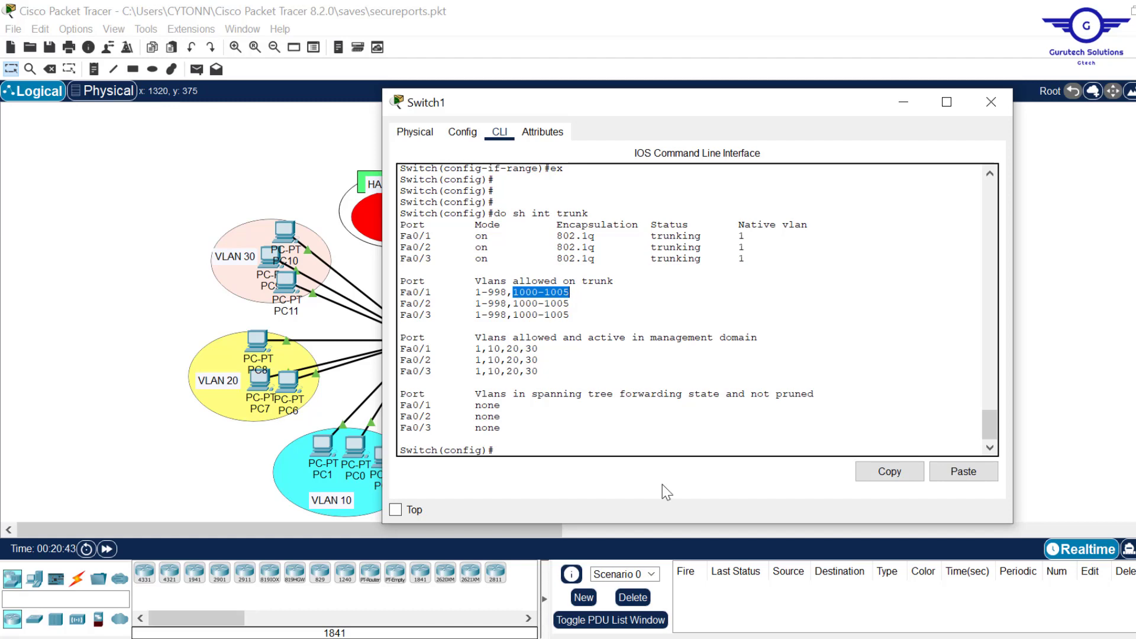
{"action": "left_click", "coordinate": [619, 637]}
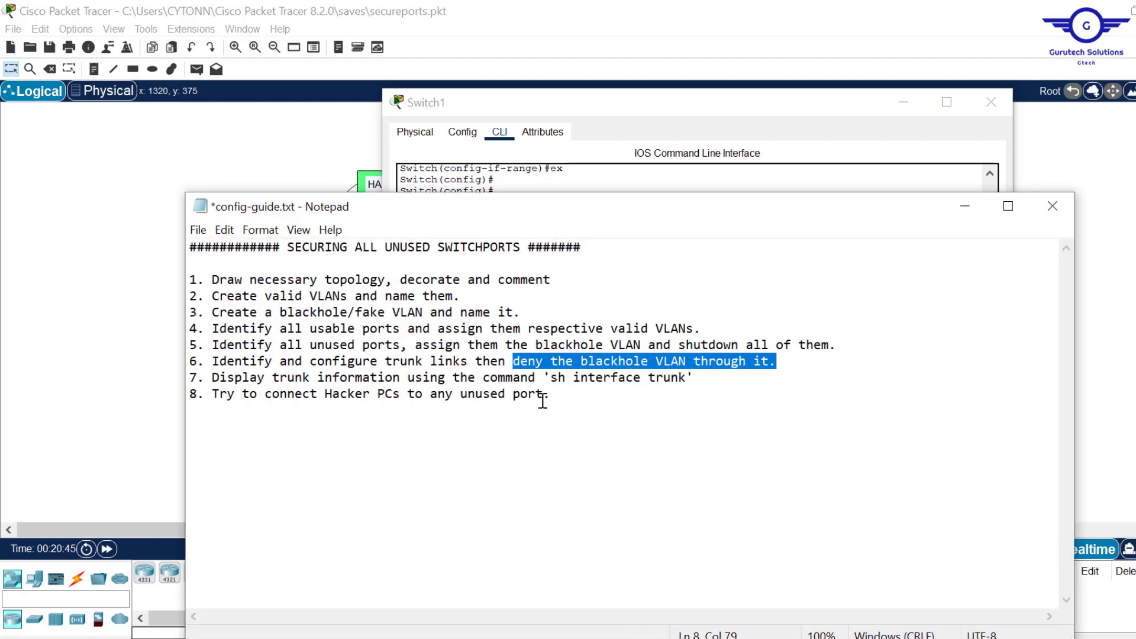
{"action": "left_click", "coordinate": [212, 377]}
{"action": "left_click_drag", "start_coordinate": [212, 377], "coordinate": [700, 375]}
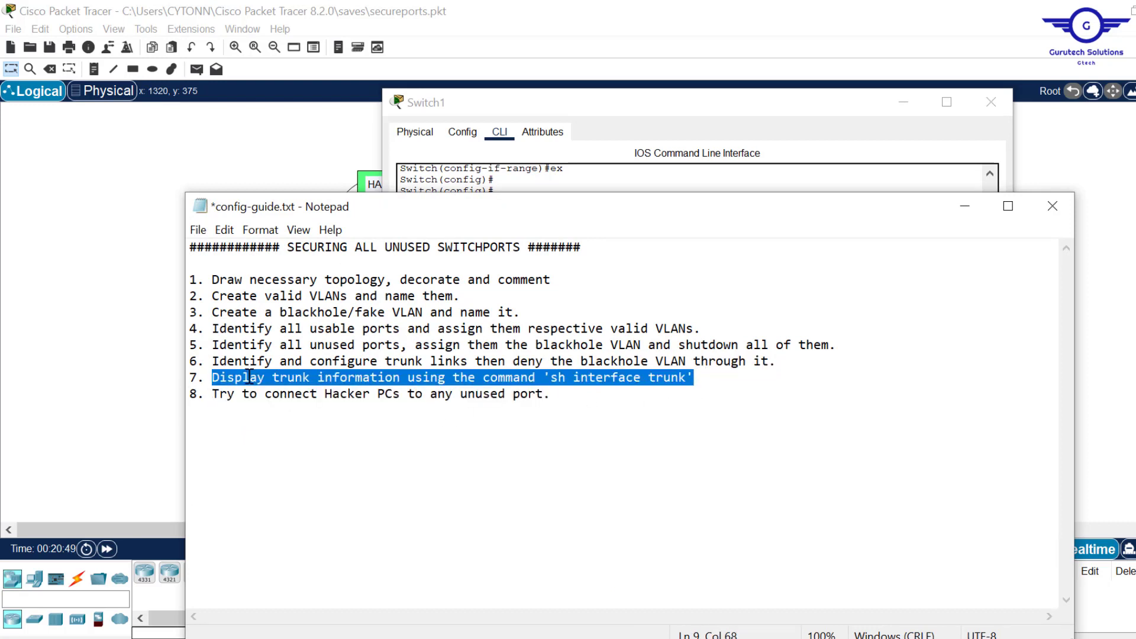
{"action": "left_click_drag", "start_coordinate": [212, 393], "coordinate": [580, 396]}
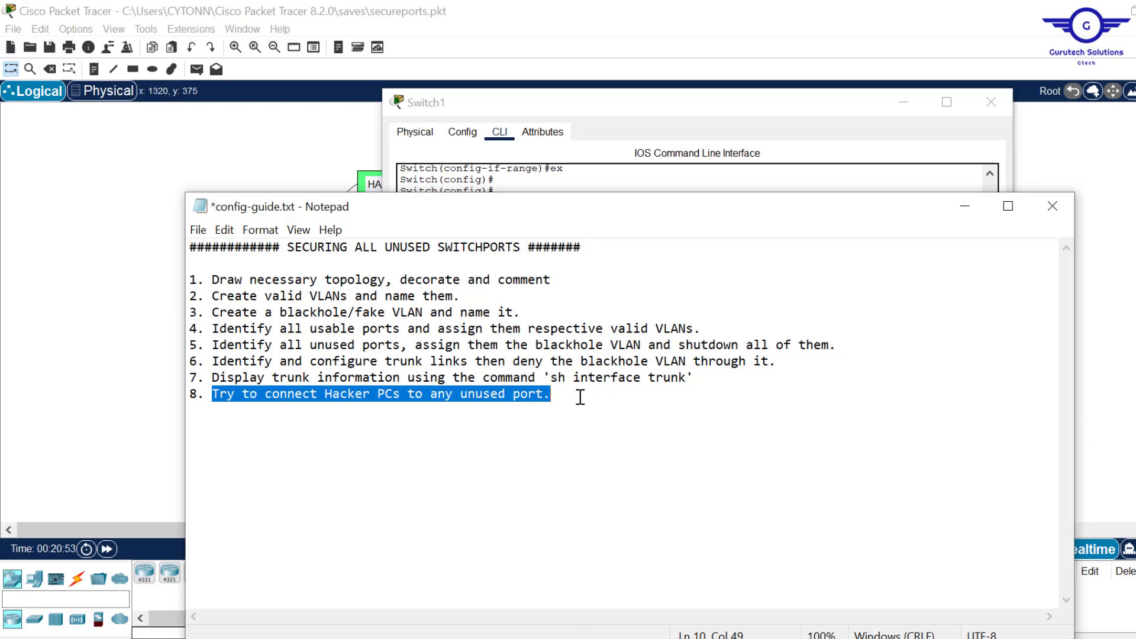
Step: Return to Packet Tracer and connect hacker PC12 to Switch0's FastEthernet0/21 port with a Copper Straight-Through cable
{"action": "left_click", "coordinate": [196, 141]}
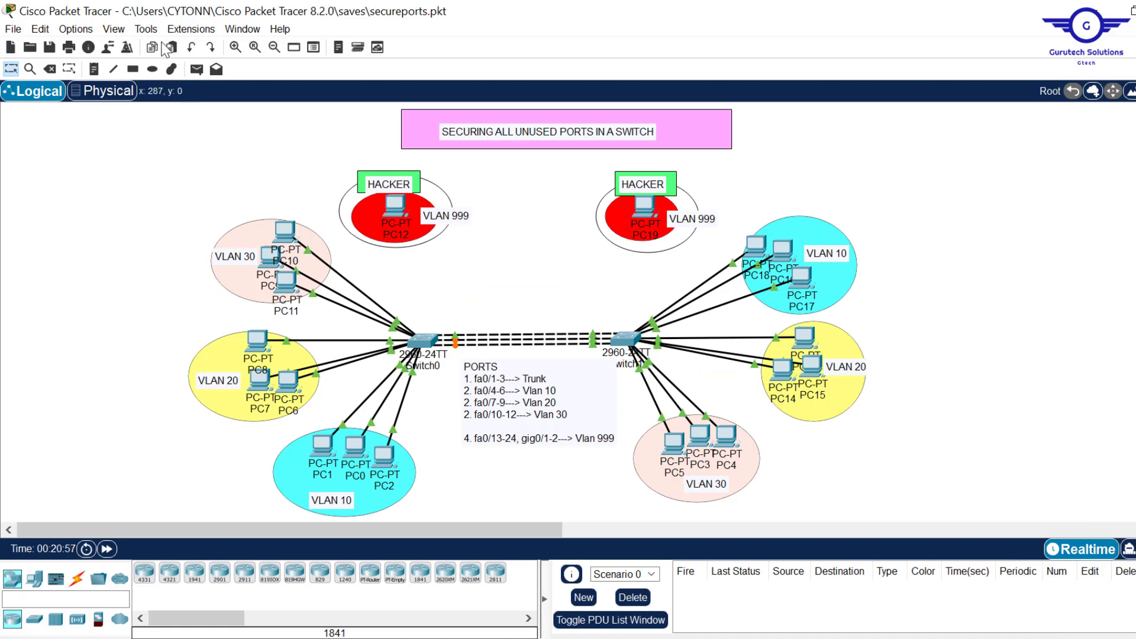
{"action": "left_click", "coordinate": [76, 578]}
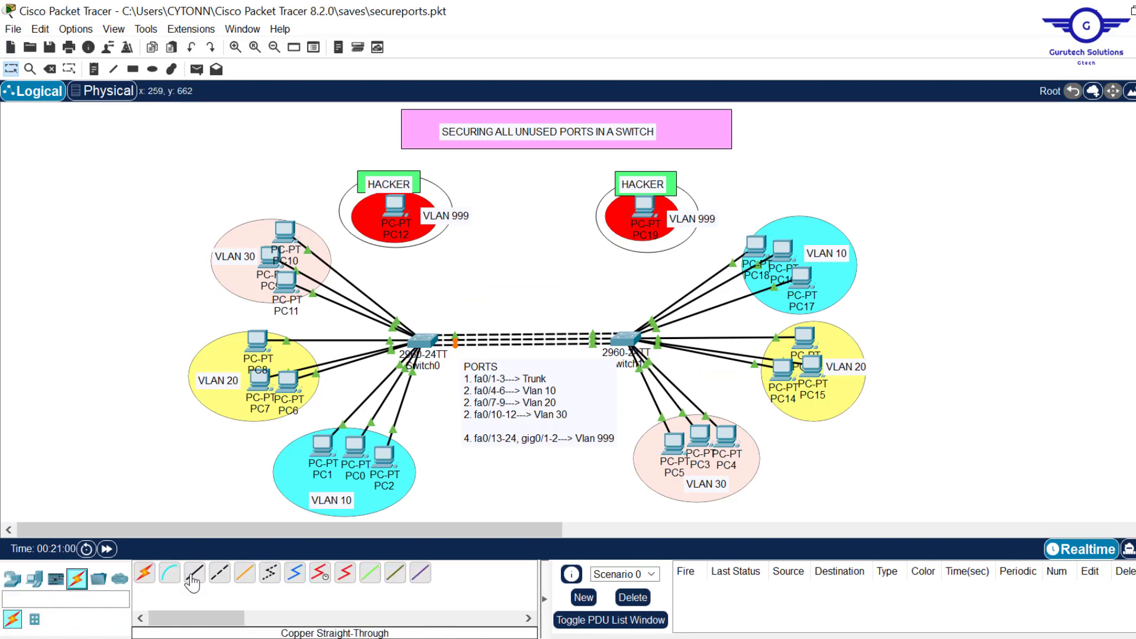
{"action": "left_click", "coordinate": [192, 583]}
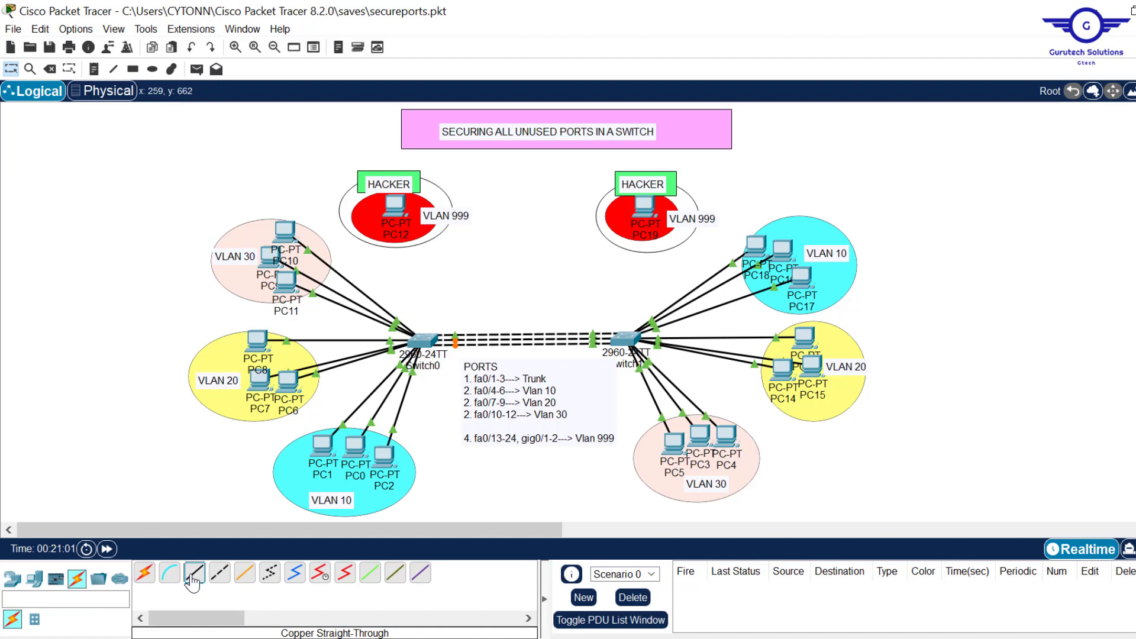
{"action": "left_click", "coordinate": [397, 206]}
{"action": "left_click", "coordinate": [473, 267]}
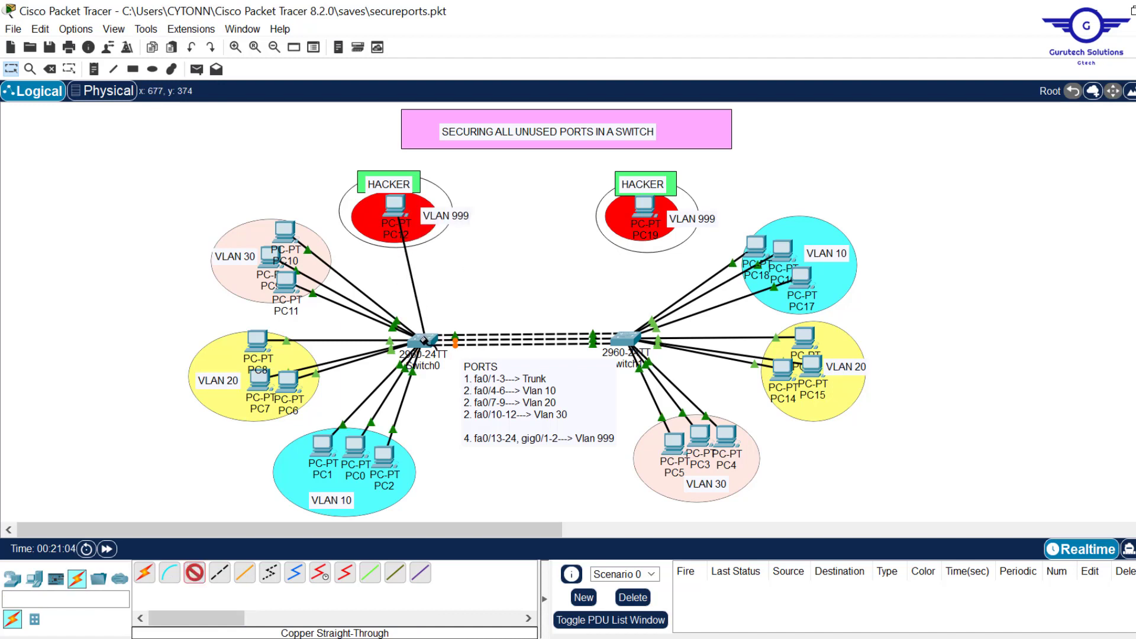
{"action": "left_click", "coordinate": [422, 342]}
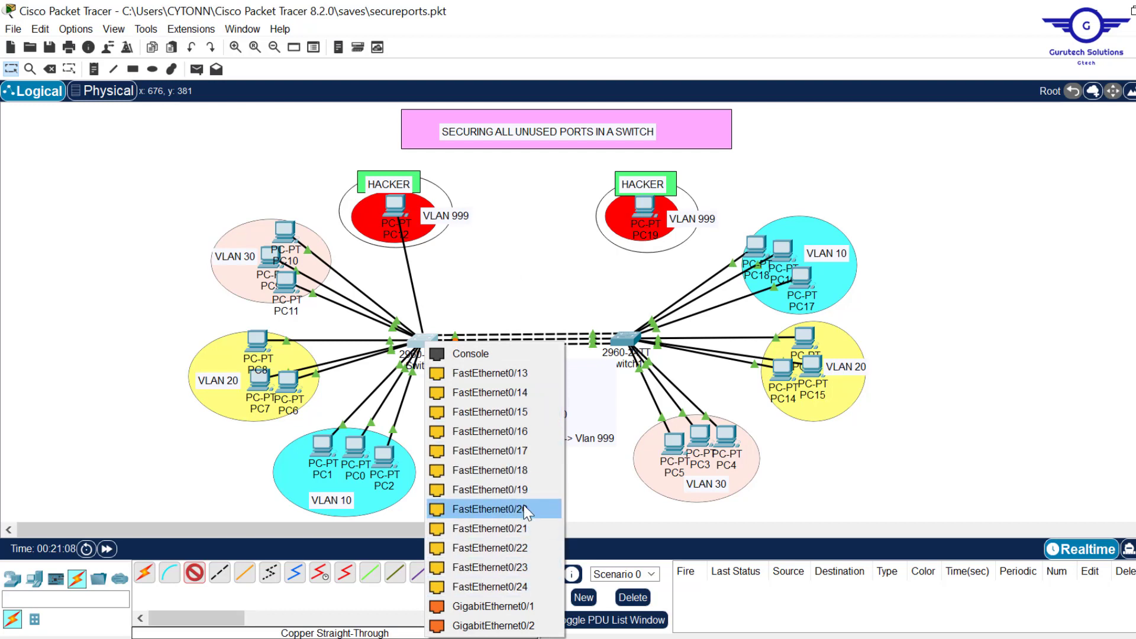
{"action": "left_click", "coordinate": [490, 528]}
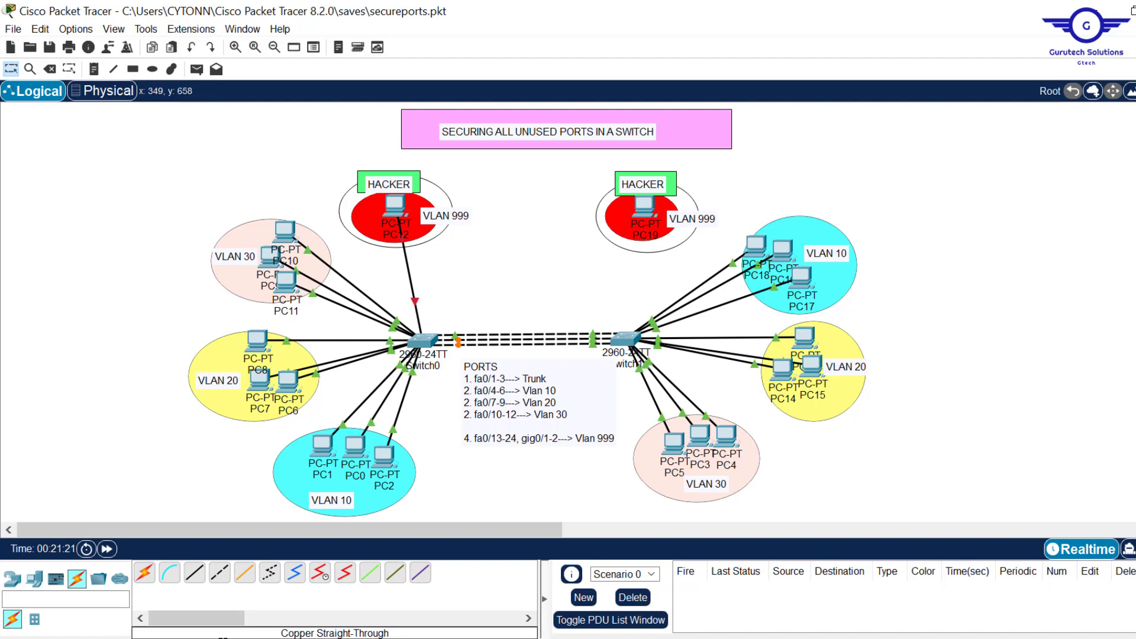
Step: Connect hacker PC19 to Switch1's GigabitEthernet0/1 port with a Copper Straight-Through cable
{"action": "left_click", "coordinate": [195, 572]}
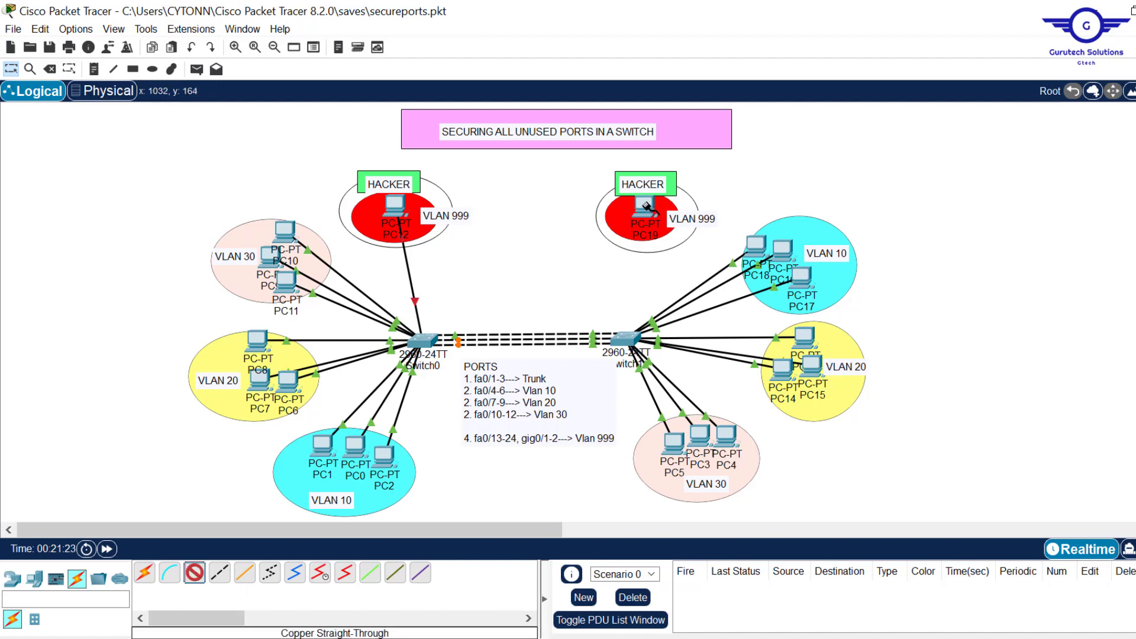
{"action": "left_click", "coordinate": [646, 207]}
{"action": "left_click", "coordinate": [677, 272]}
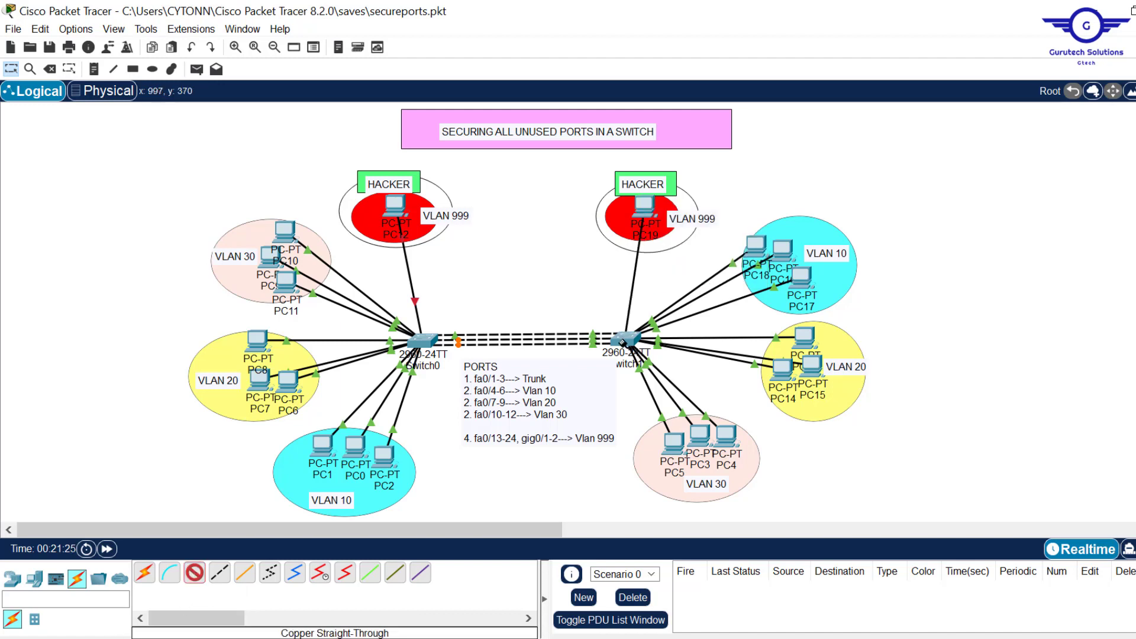
{"action": "left_click", "coordinate": [625, 339]}
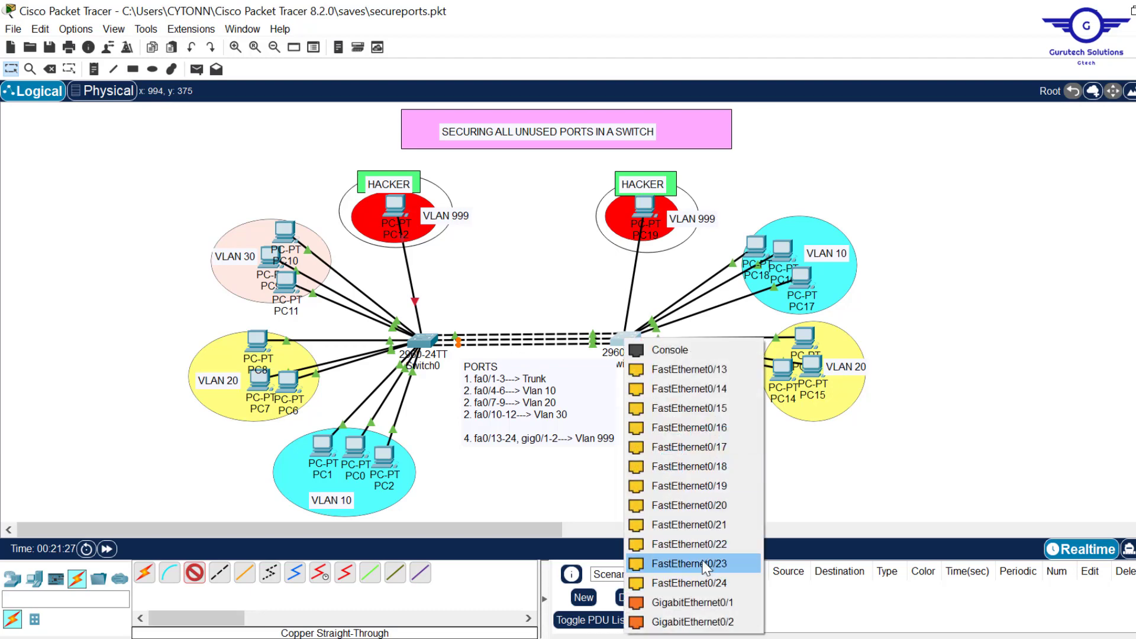
{"action": "left_click", "coordinate": [728, 600]}
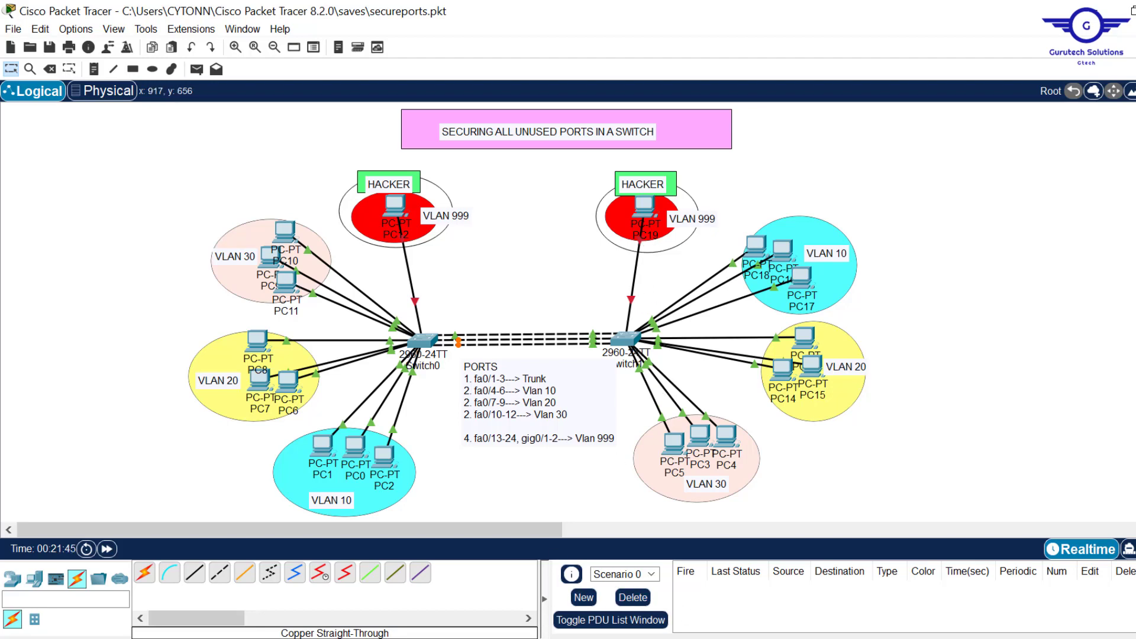
Step: Switch to the training benchmark in Google Sheets and fill the Secure All Unused Switchports cell E14 with yellow
{"action": "left_click", "coordinate": [556, 638]}
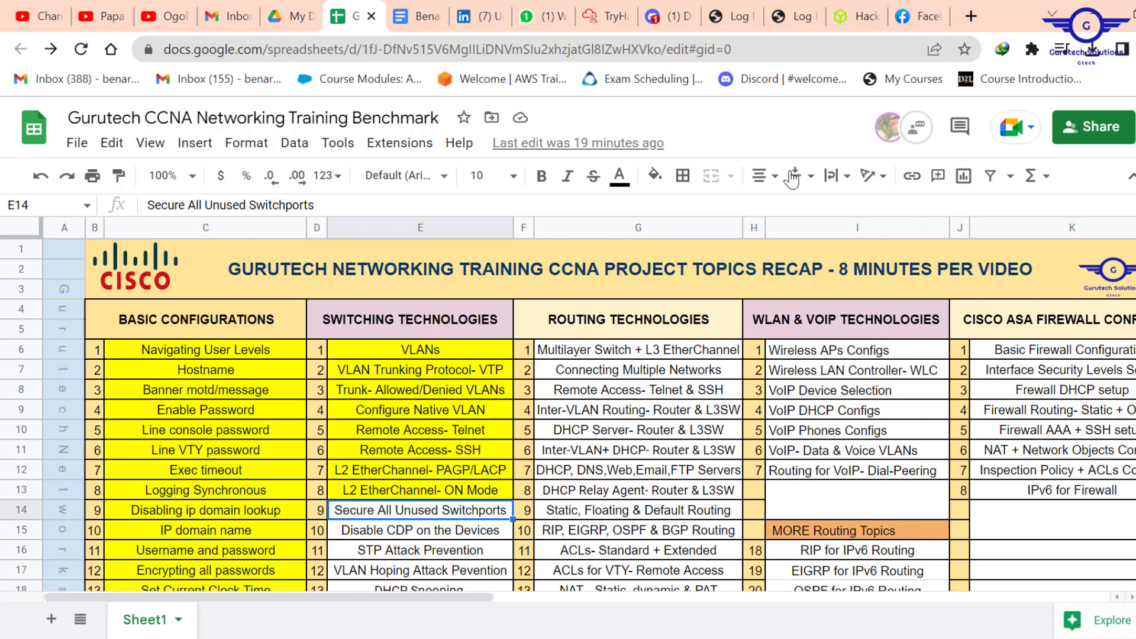
{"action": "left_click", "coordinate": [666, 178]}
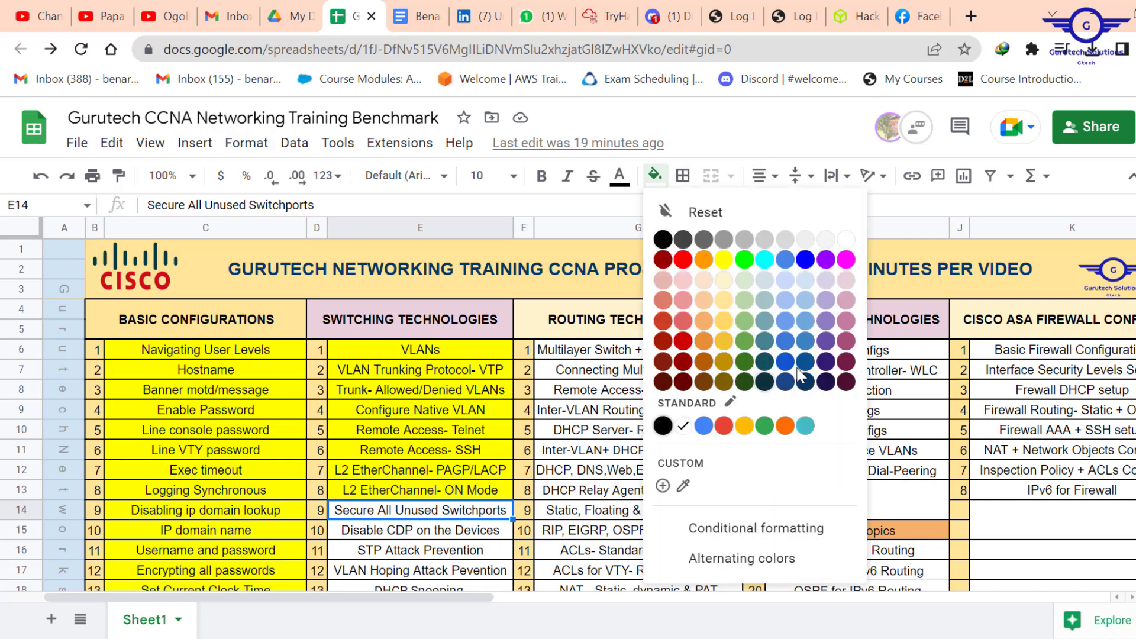
{"action": "left_click", "coordinate": [723, 260]}
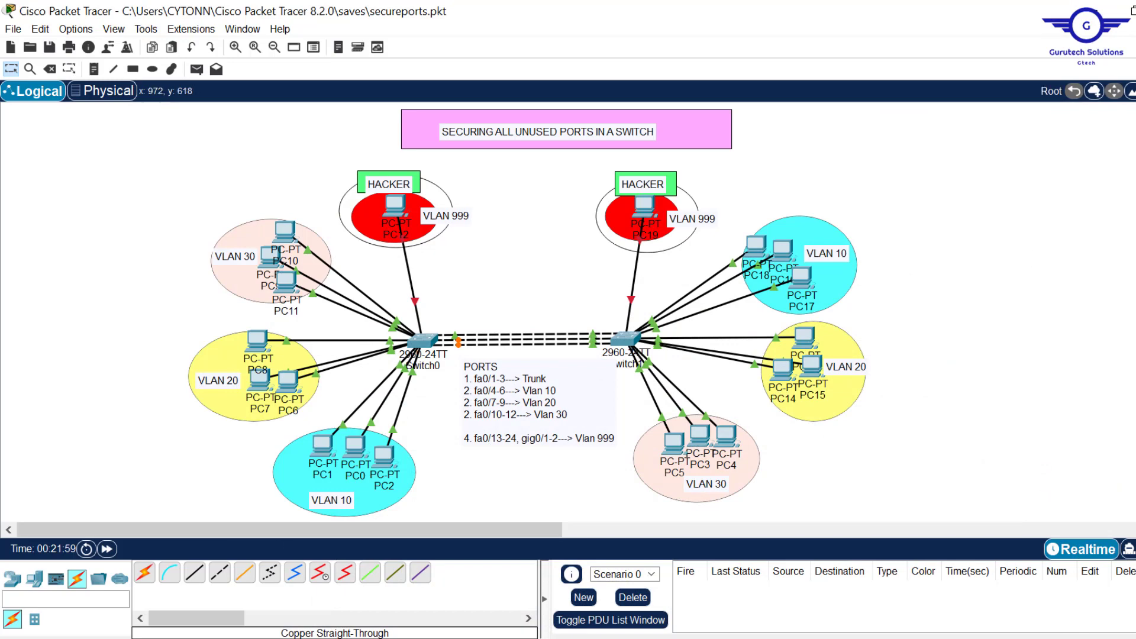
Step: Bring up config-guide.txt in Notepad and move its window below the hacker PCs to review the guide beside the topology
{"action": "key", "text": "alt+Tab"}
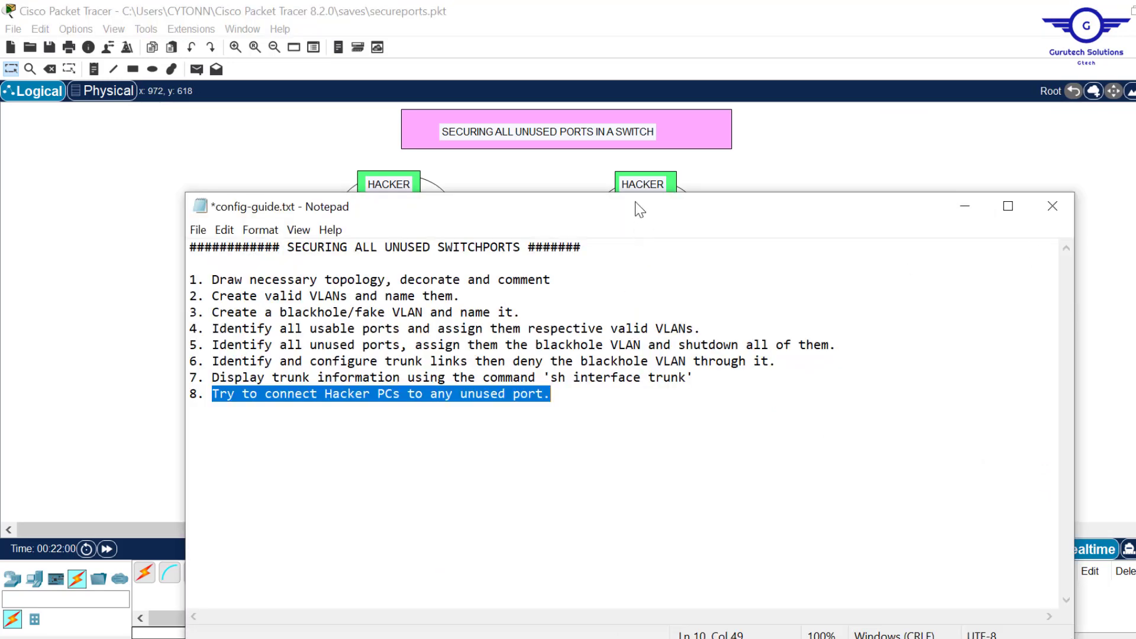
{"action": "left_click_drag", "start_coordinate": [636, 208], "coordinate": [686, 363]}
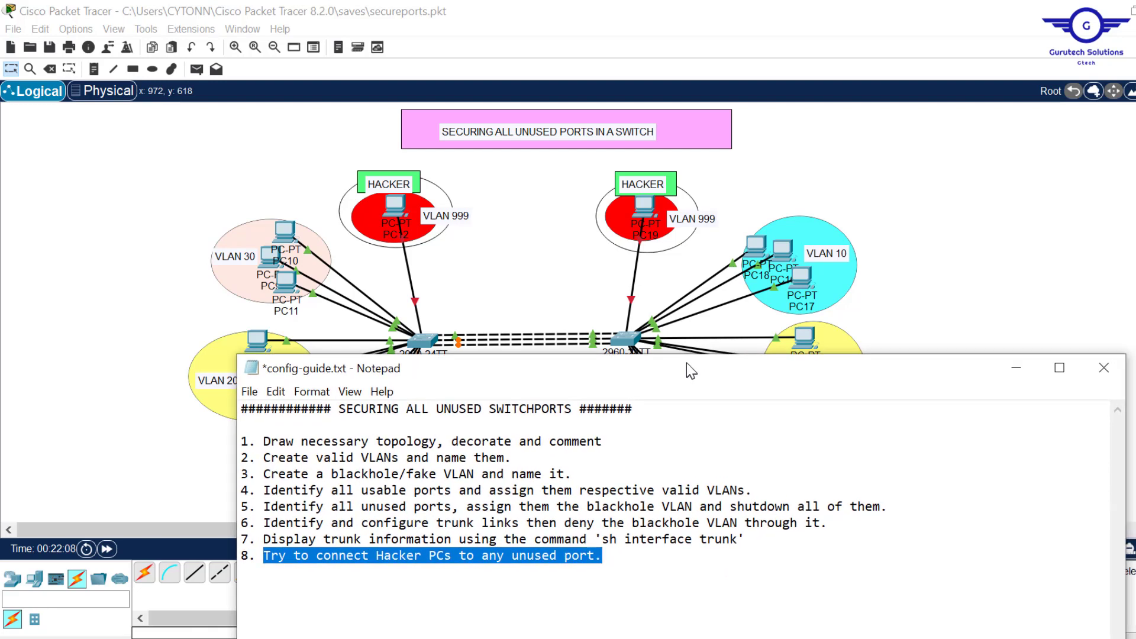